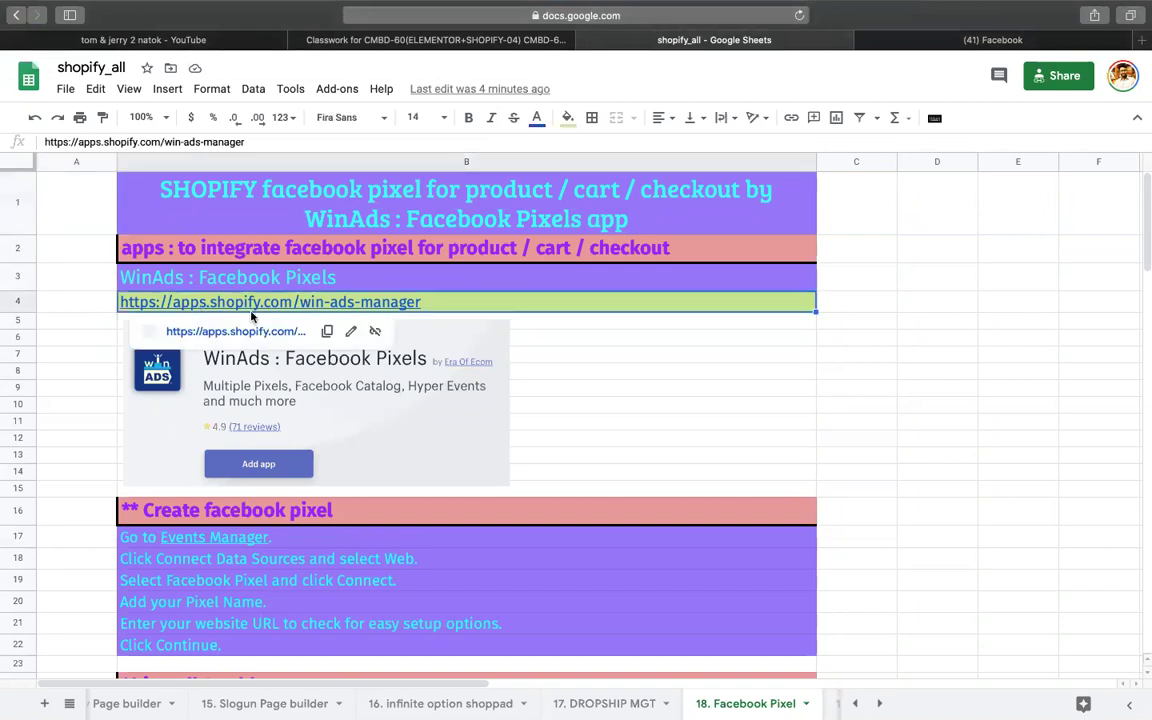
Step: Copy the WinAds app store link from cell B4 and switch to Chrome
{"action": "left_click", "coordinate": [342, 333]}
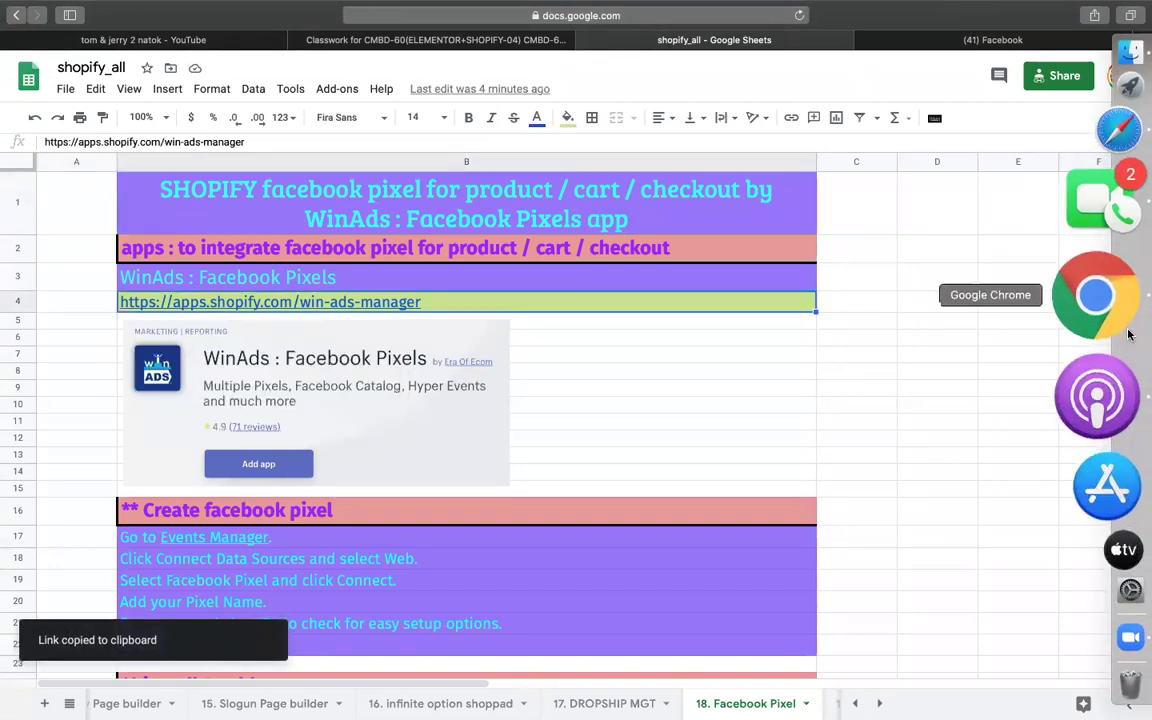
{"action": "left_click", "coordinate": [1143, 328]}
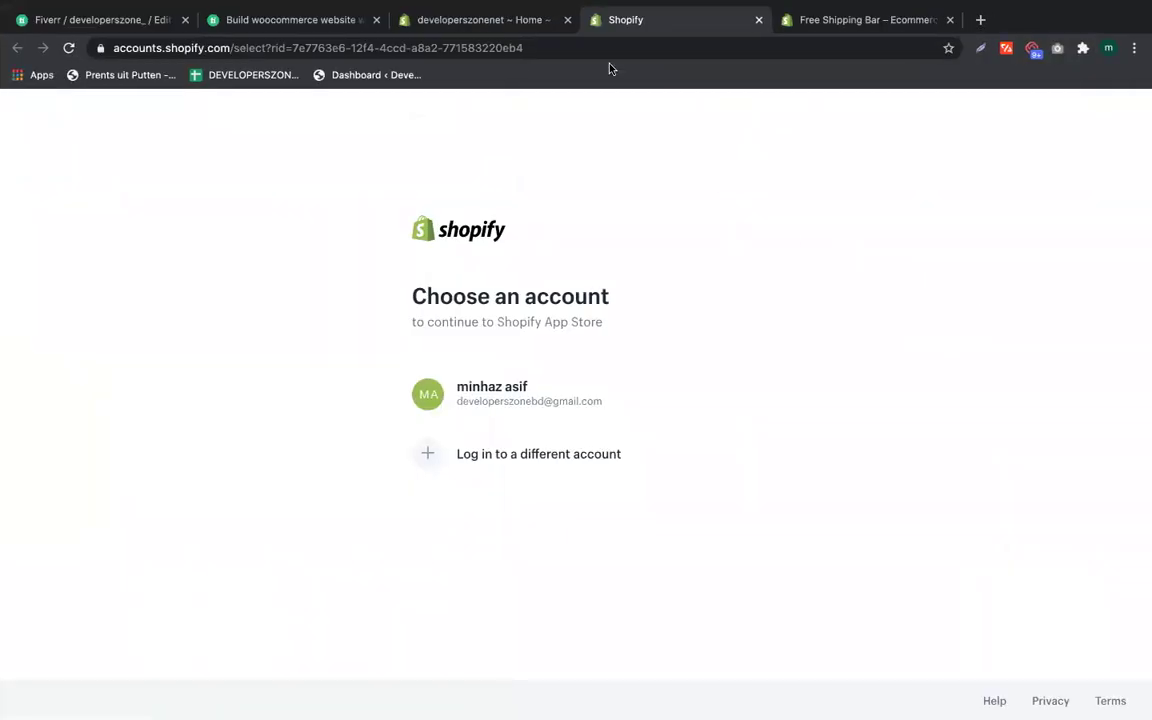
Step: Open the pasted WinAds app page, close the Free Shipping Bar tab, and start adding the app
{"action": "left_click", "coordinate": [425, 48]}
{"action": "key", "text": "super+v"}
{"action": "key", "text": "Return"}
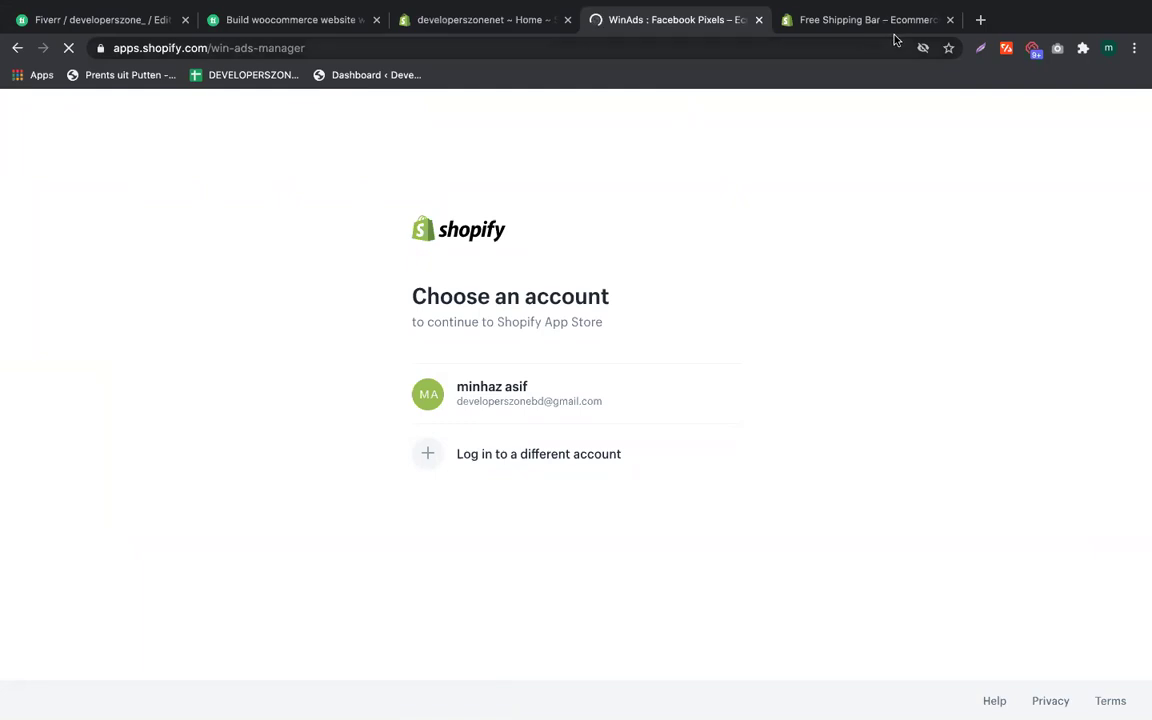
{"action": "left_click", "coordinate": [949, 20]}
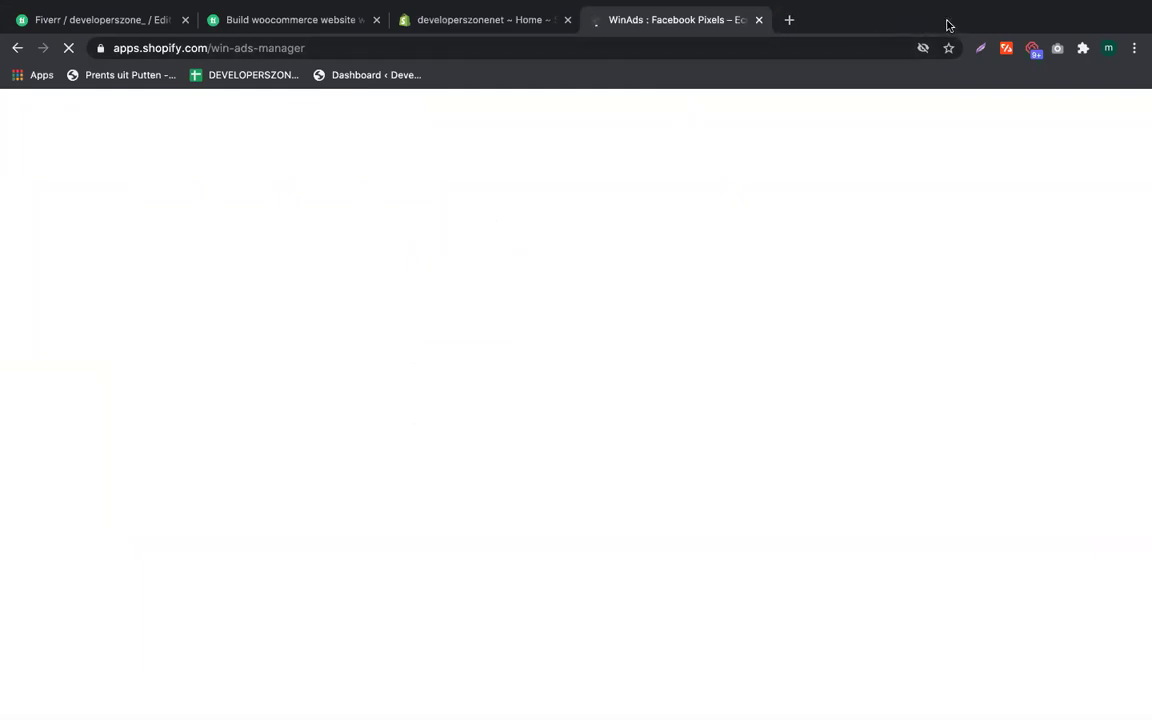
{"action": "left_click", "coordinate": [479, 24]}
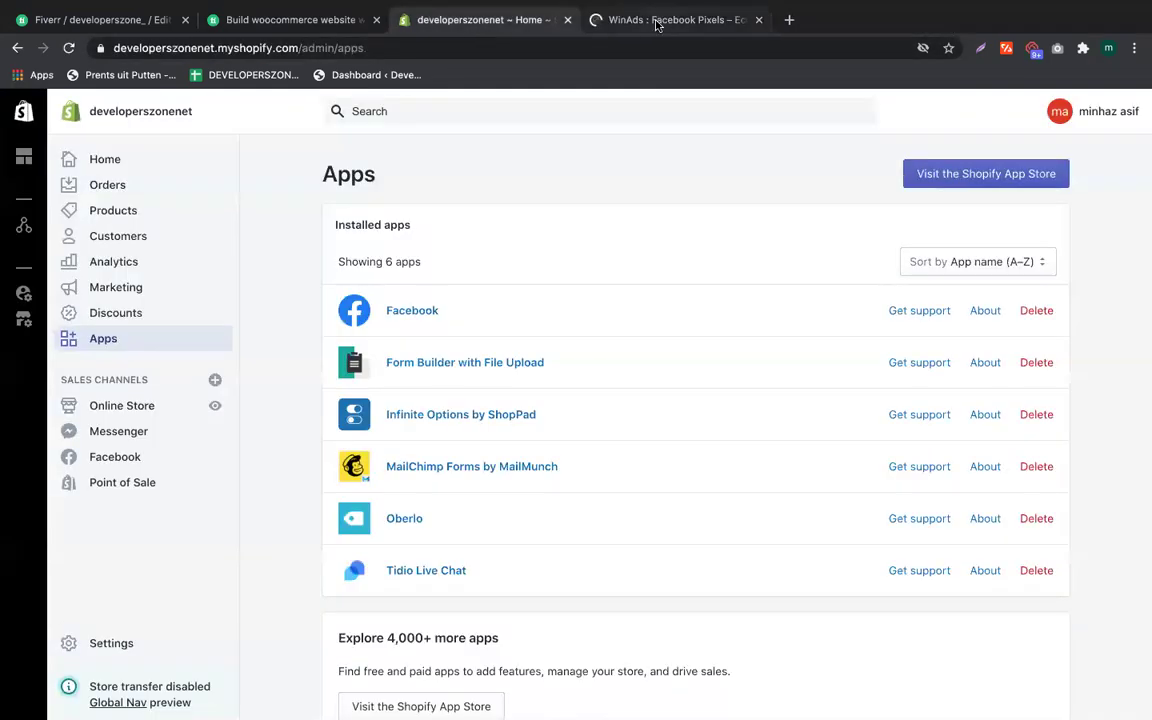
{"action": "left_click", "coordinate": [597, 21]}
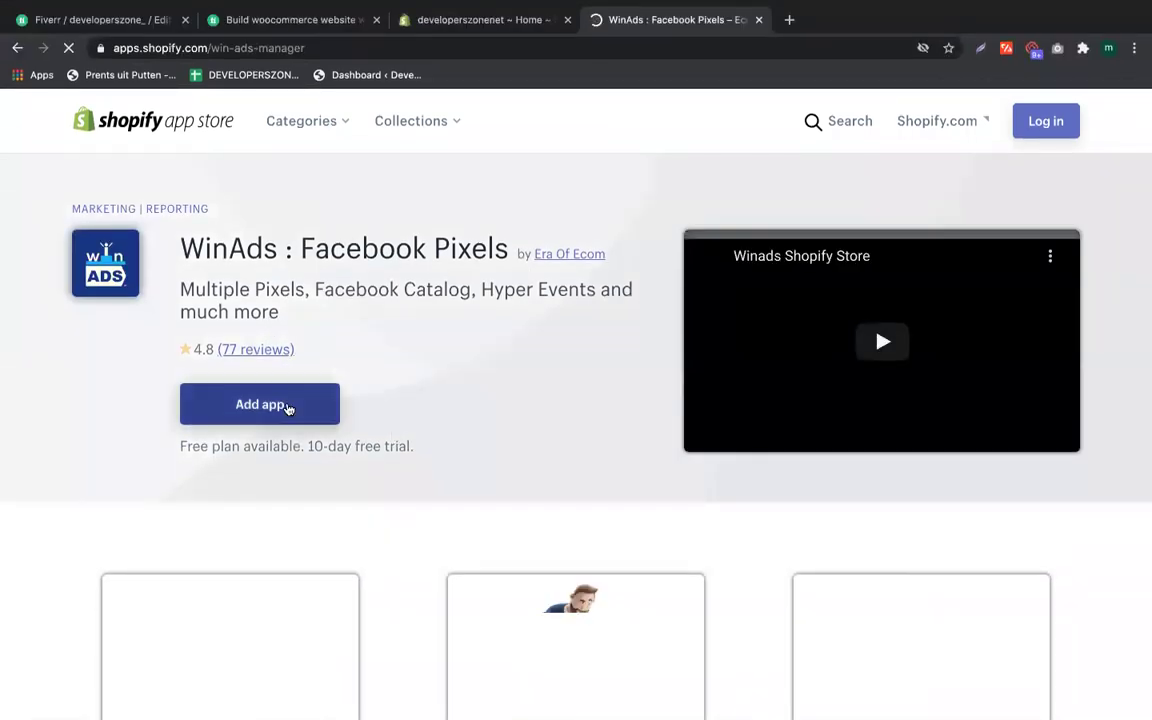
{"action": "left_click", "coordinate": [288, 409]}
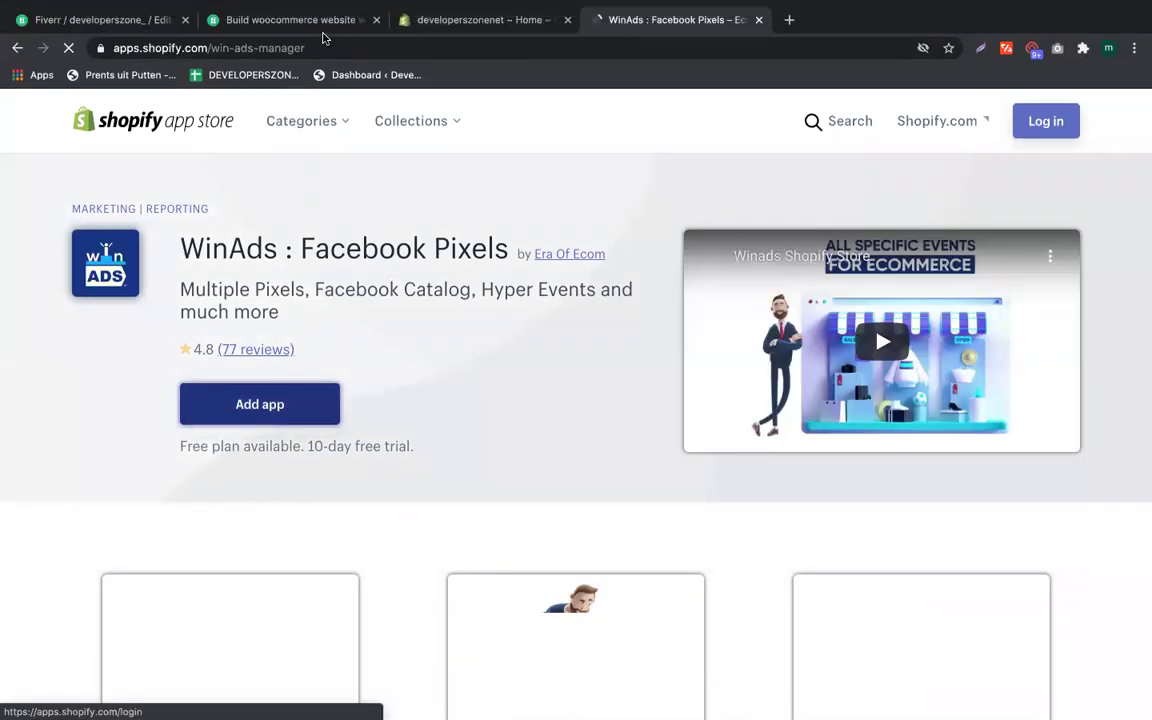
Step: Copy the store's admin web address and return to the WinAds app page
{"action": "left_click", "coordinate": [462, 22]}
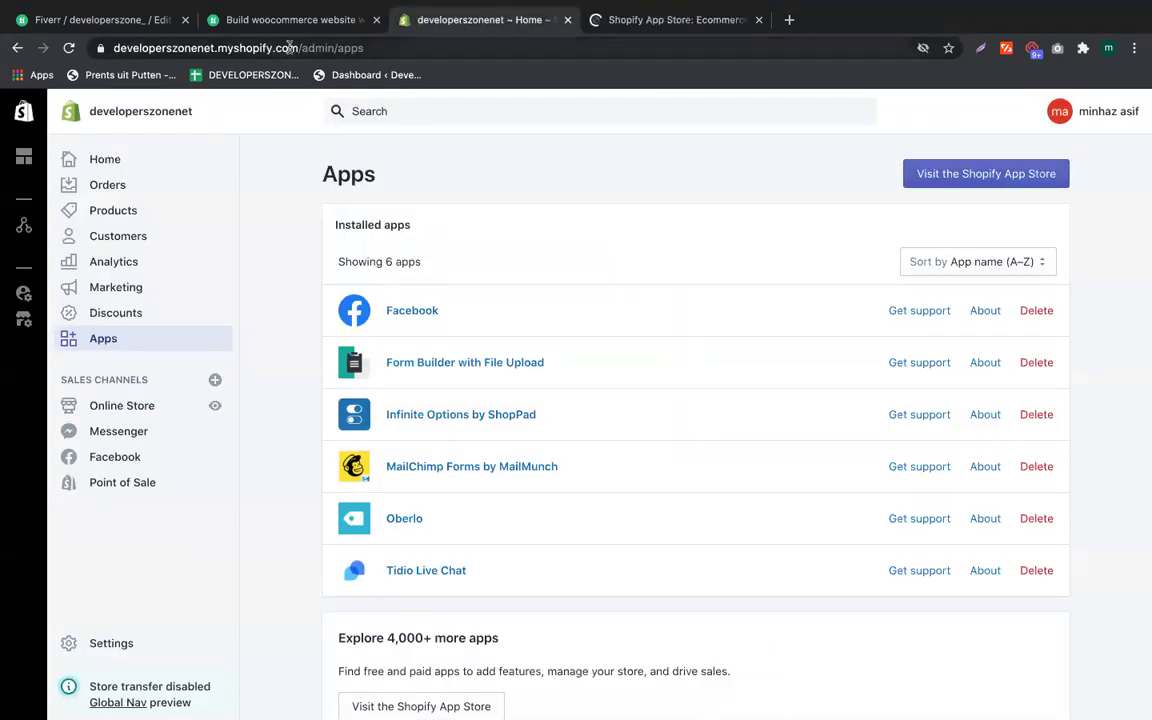
{"action": "left_click_drag", "start_coordinate": [292, 47], "coordinate": [245, 95]}
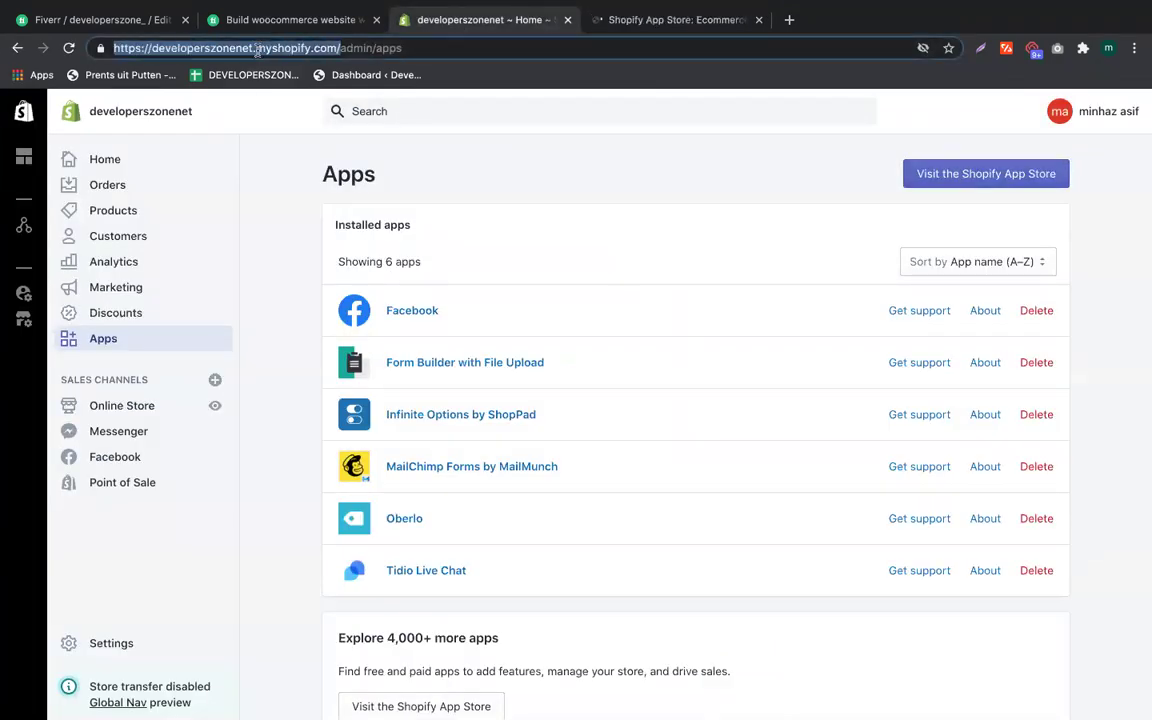
{"action": "right_click", "coordinate": [257, 48]}
{"action": "left_click", "coordinate": [290, 147]}
{"action": "left_click", "coordinate": [595, 20]}
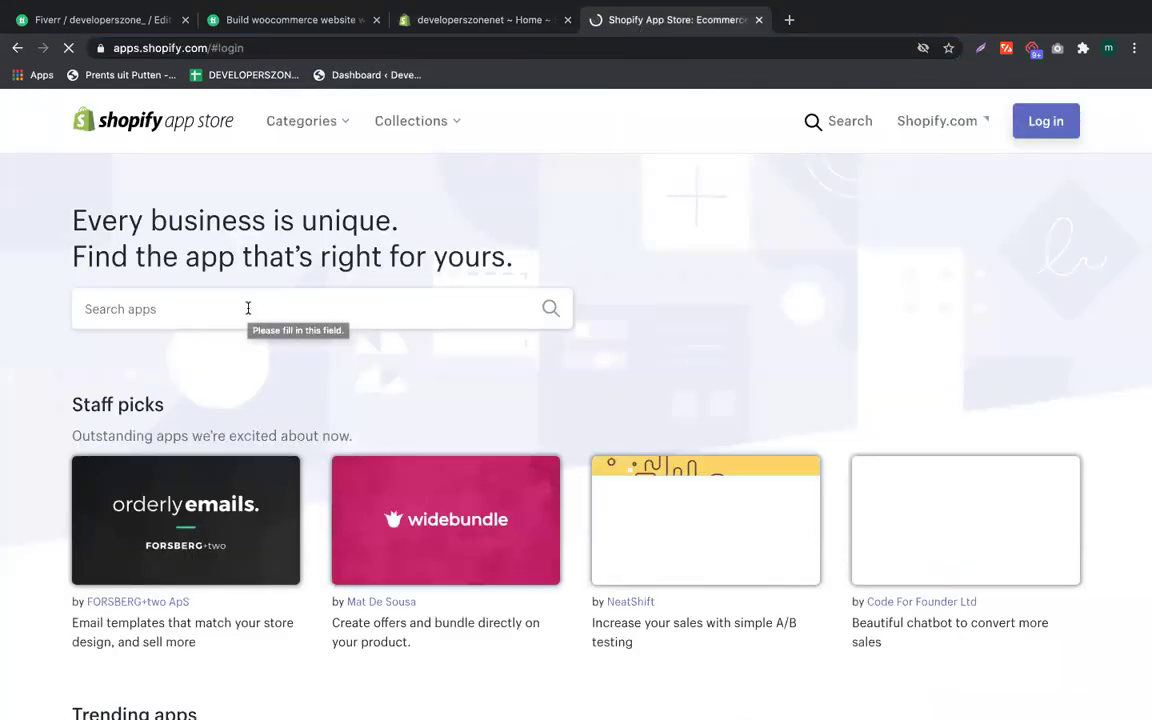
{"action": "left_click", "coordinate": [16, 47]}
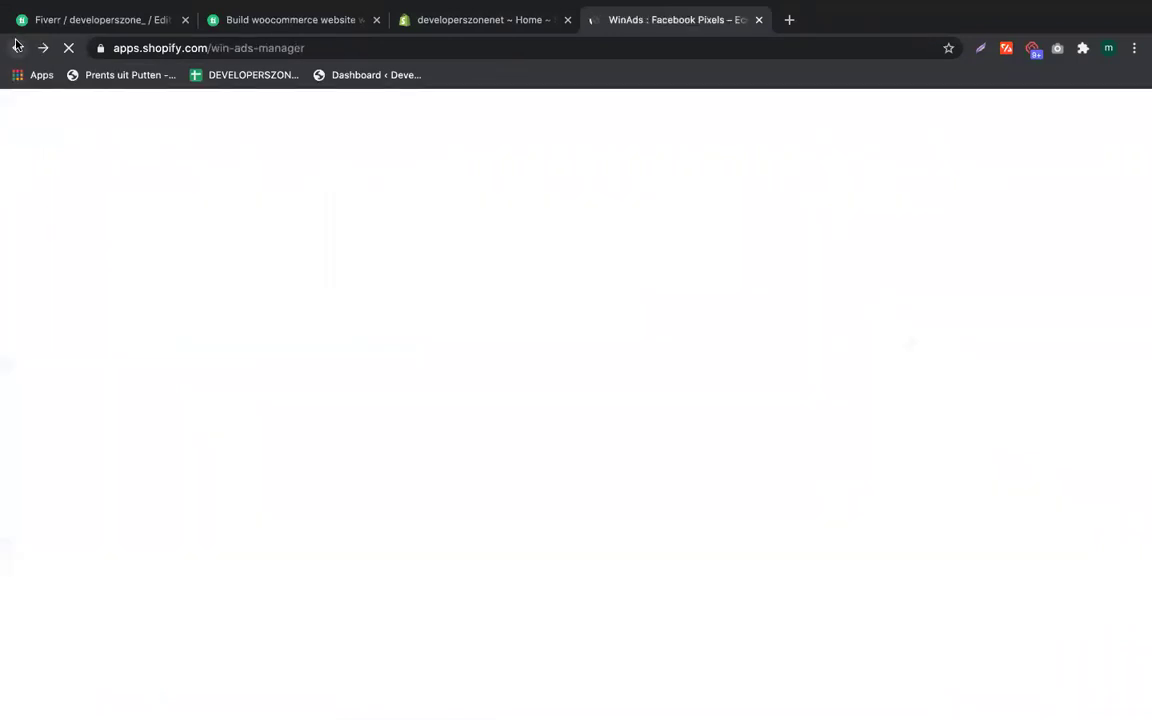
Step: Add WinAds by logging in with the myshopify store address and the store owner's account
{"action": "left_click", "coordinate": [266, 440]}
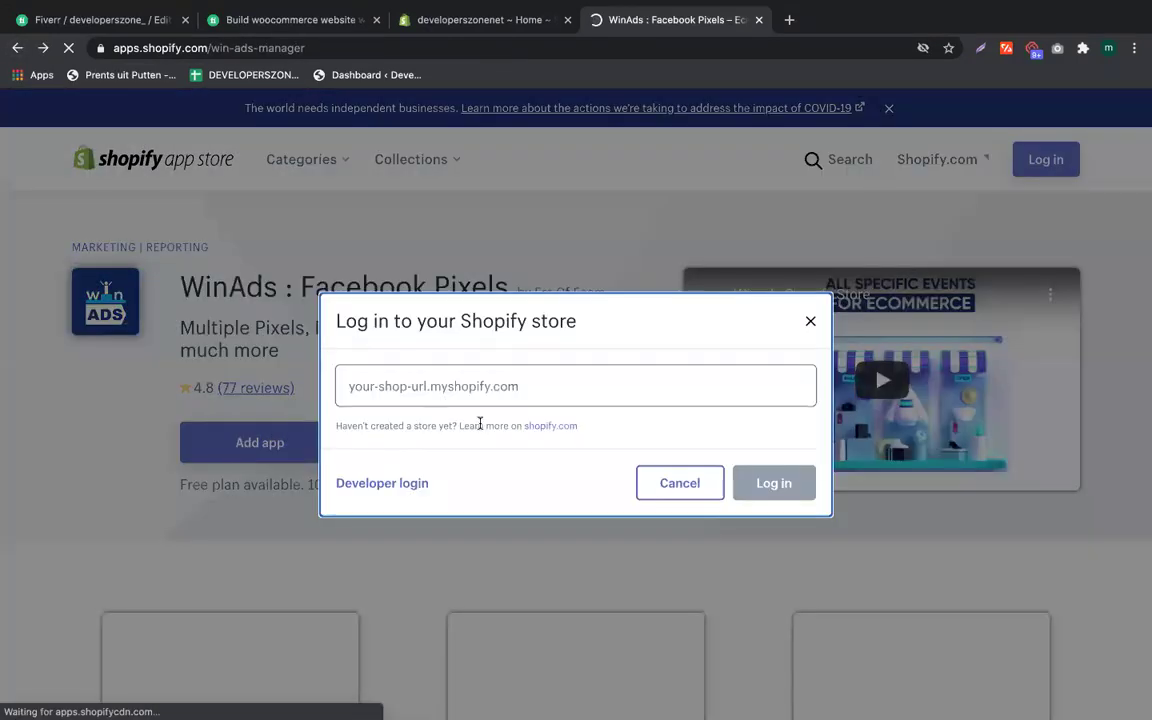
{"action": "left_click", "coordinate": [455, 398]}
{"action": "key", "text": "Down"}
{"action": "key", "text": "Return"}
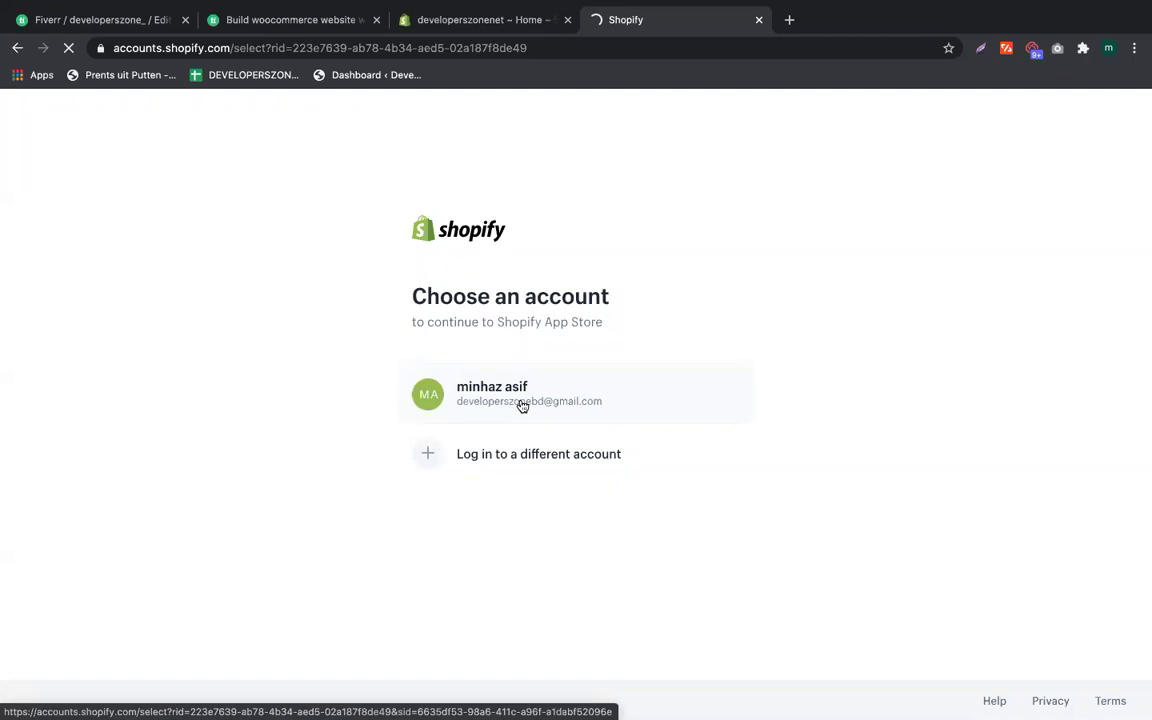
{"action": "left_click", "coordinate": [522, 400]}
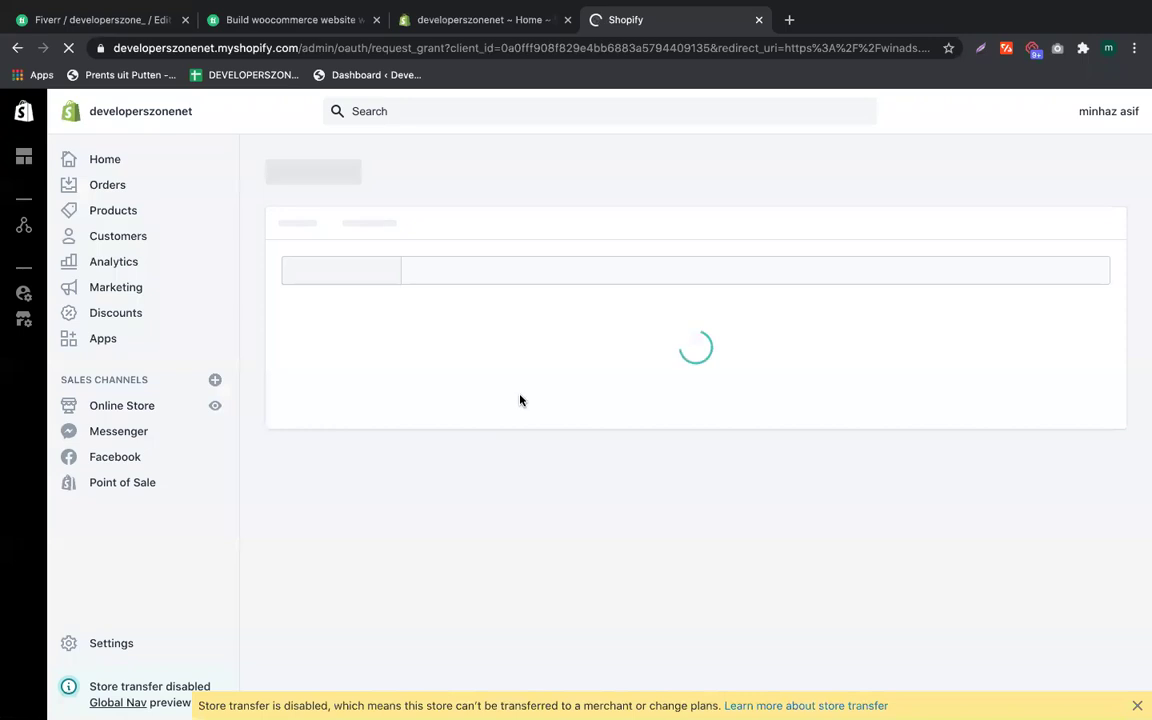
{"action": "mouse_move", "coordinate": [1147, 210]}
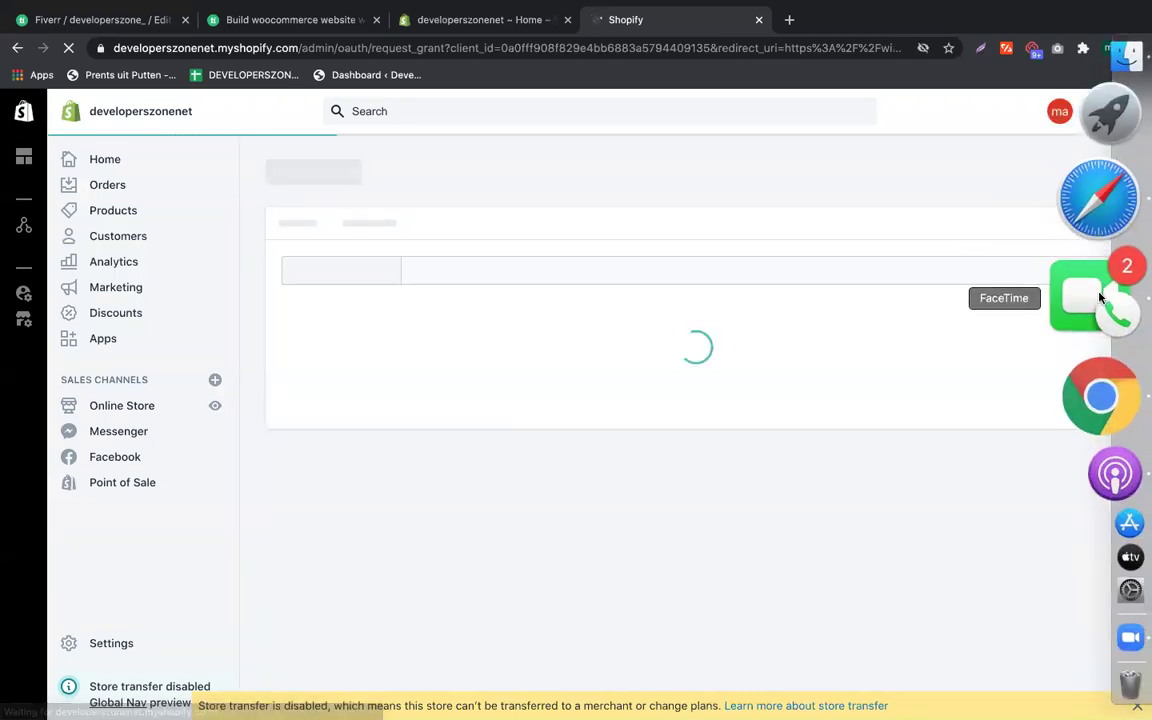
Step: Open the row 17 Events Manager link in its own tab, then return to the shopify_all notes
{"action": "left_click", "coordinate": [1105, 255]}
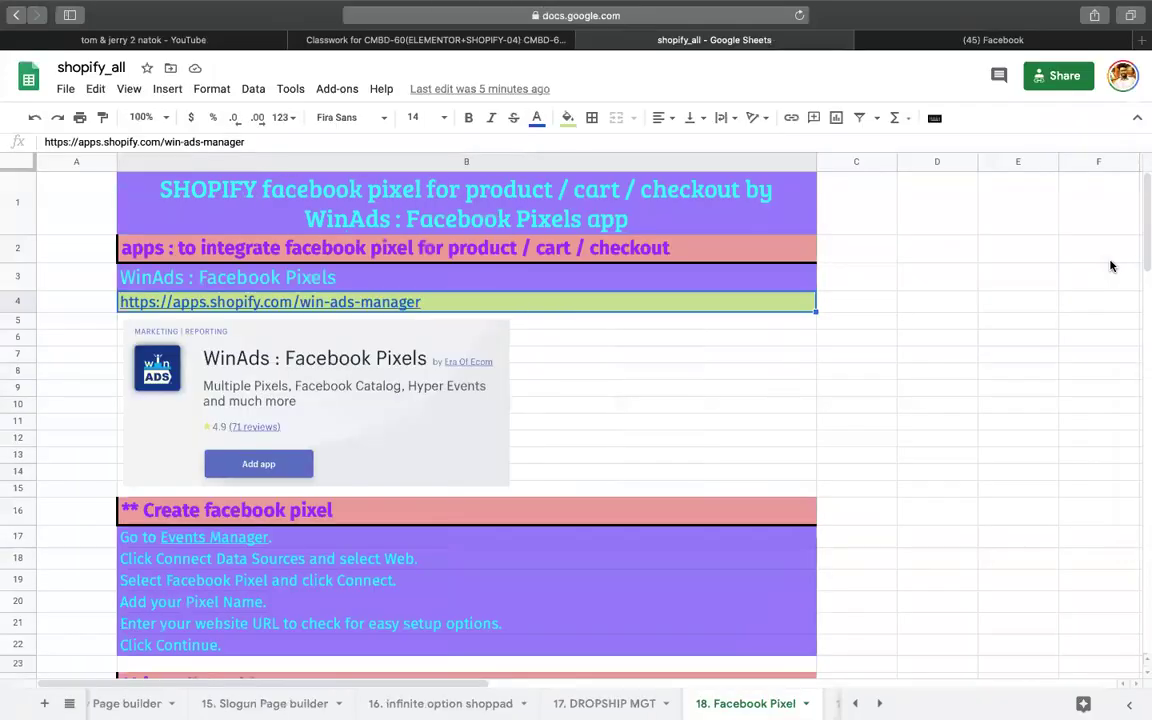
{"action": "scroll", "coordinate": [389, 497], "scroll_direction": "down", "scroll_amount": 3}
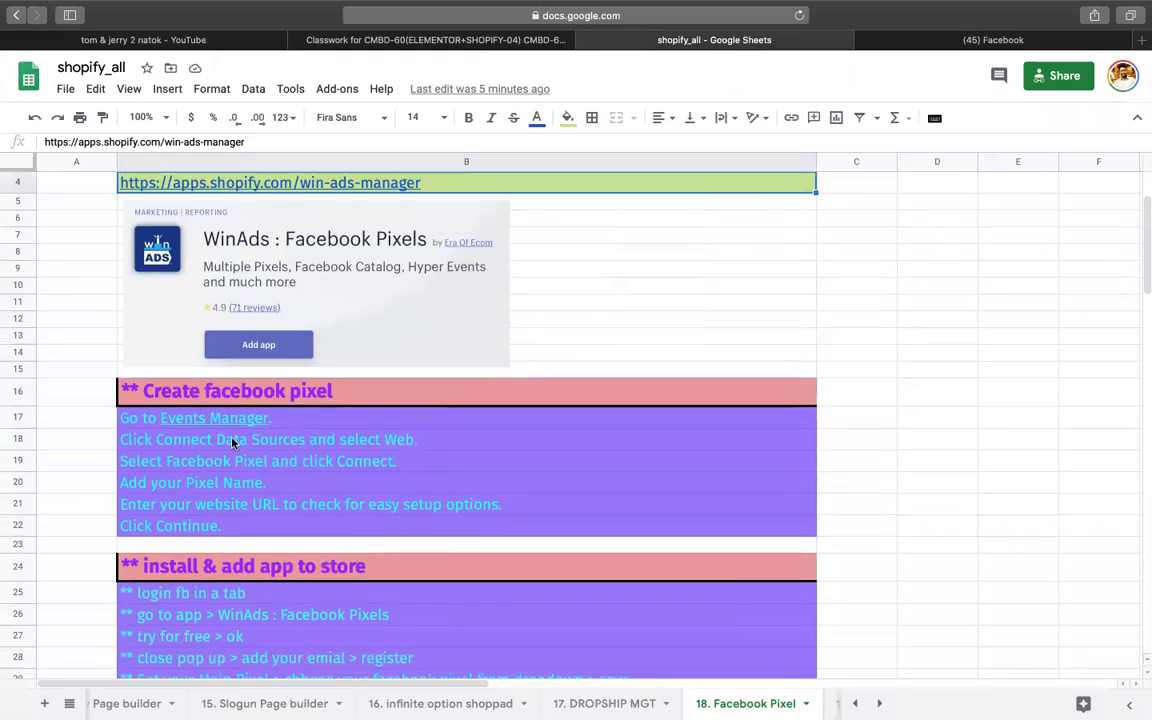
{"action": "left_click", "coordinate": [209, 420]}
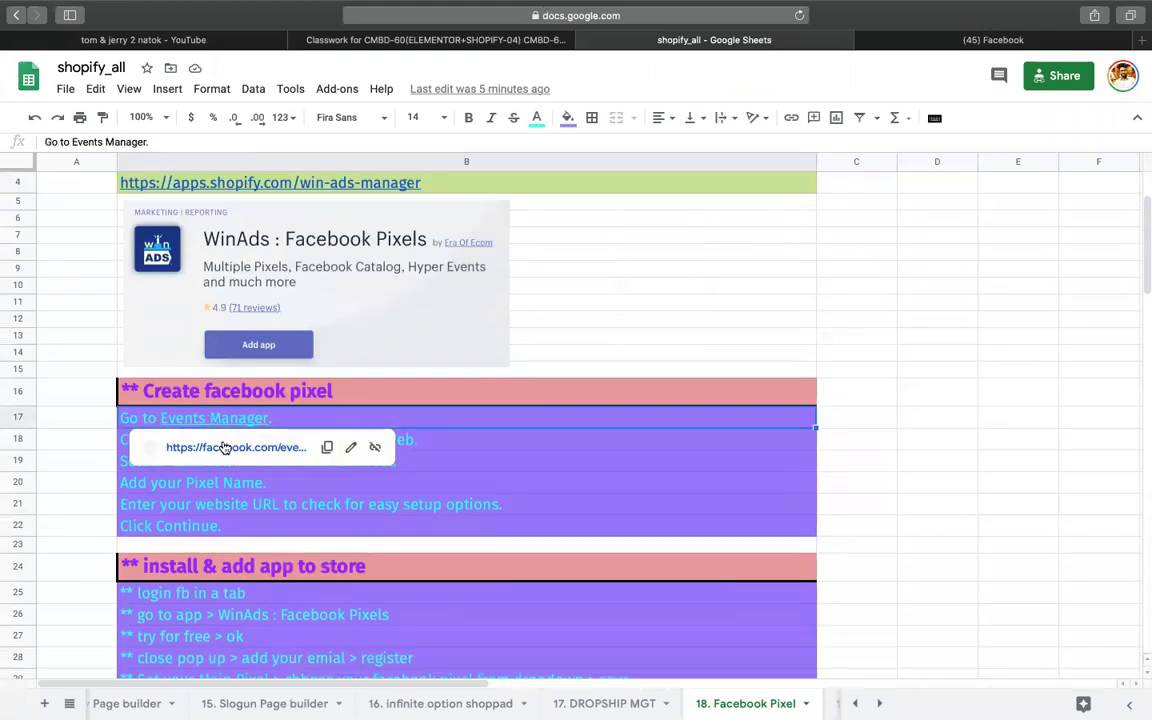
{"action": "left_click", "coordinate": [224, 448]}
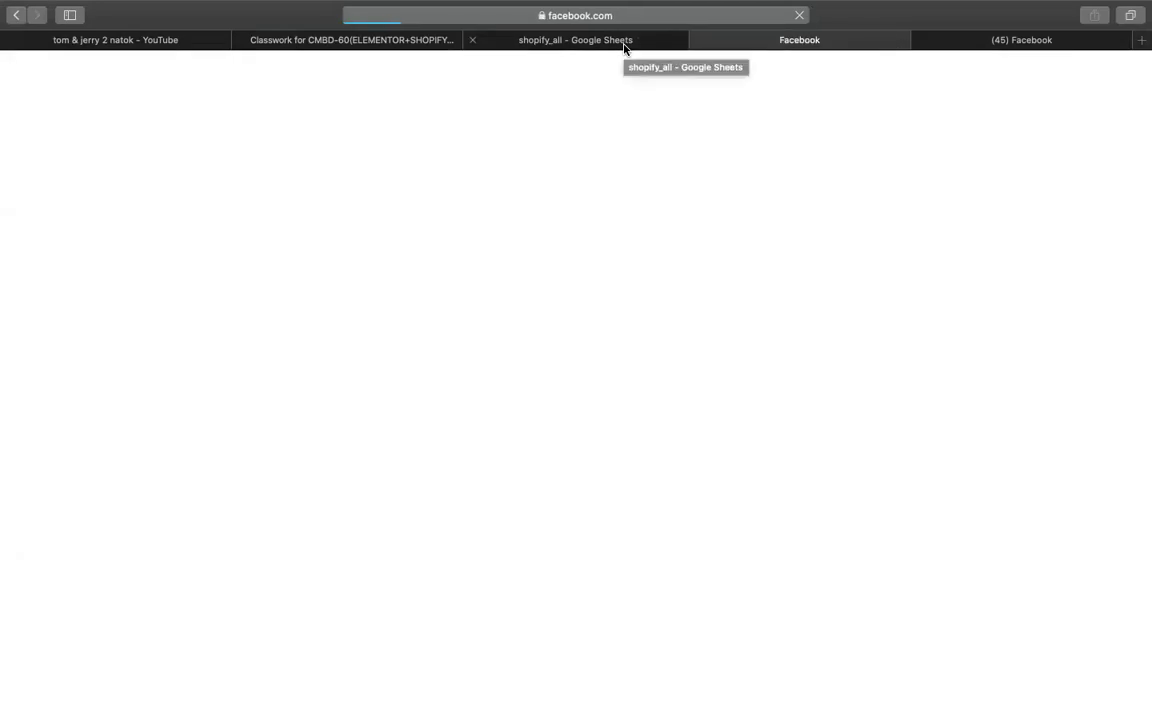
{"action": "left_click", "coordinate": [624, 45]}
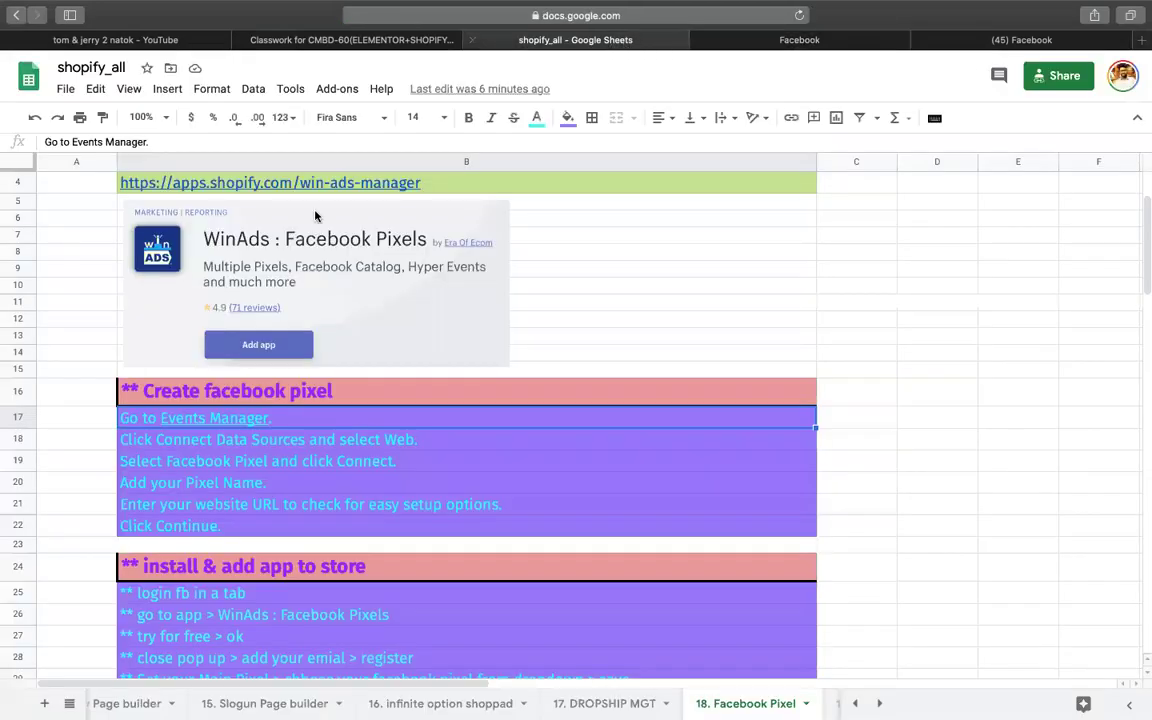
{"action": "left_click", "coordinate": [167, 447]}
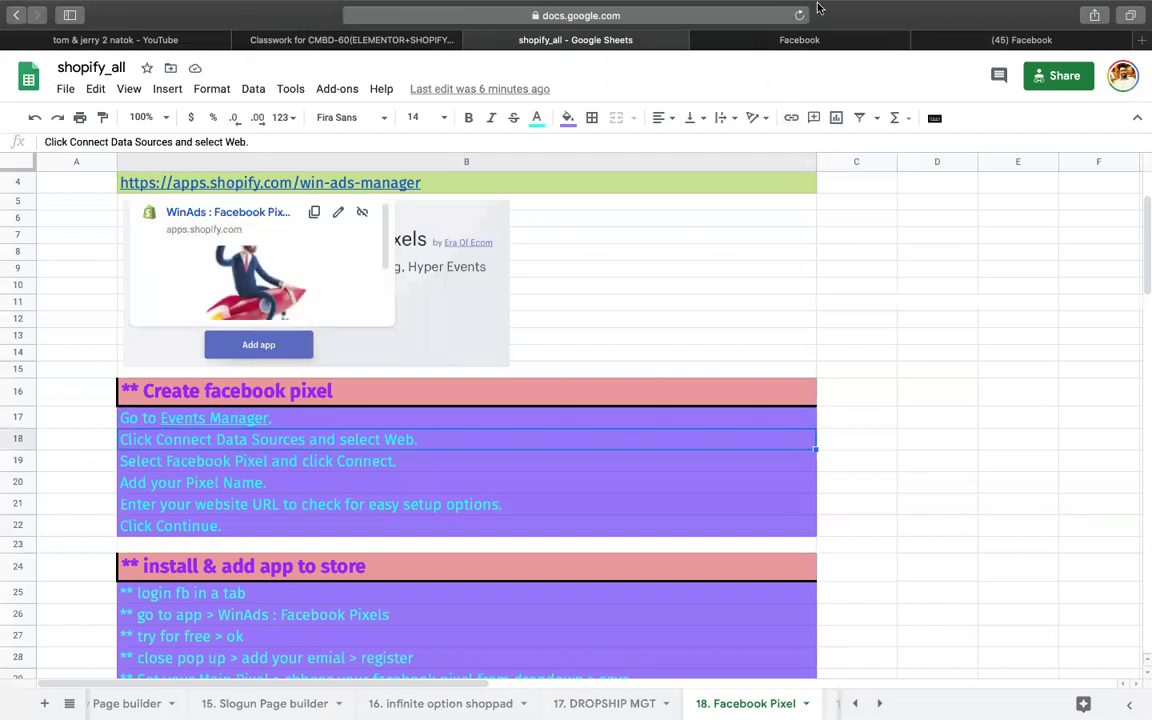
{"action": "left_click", "coordinate": [840, 46]}
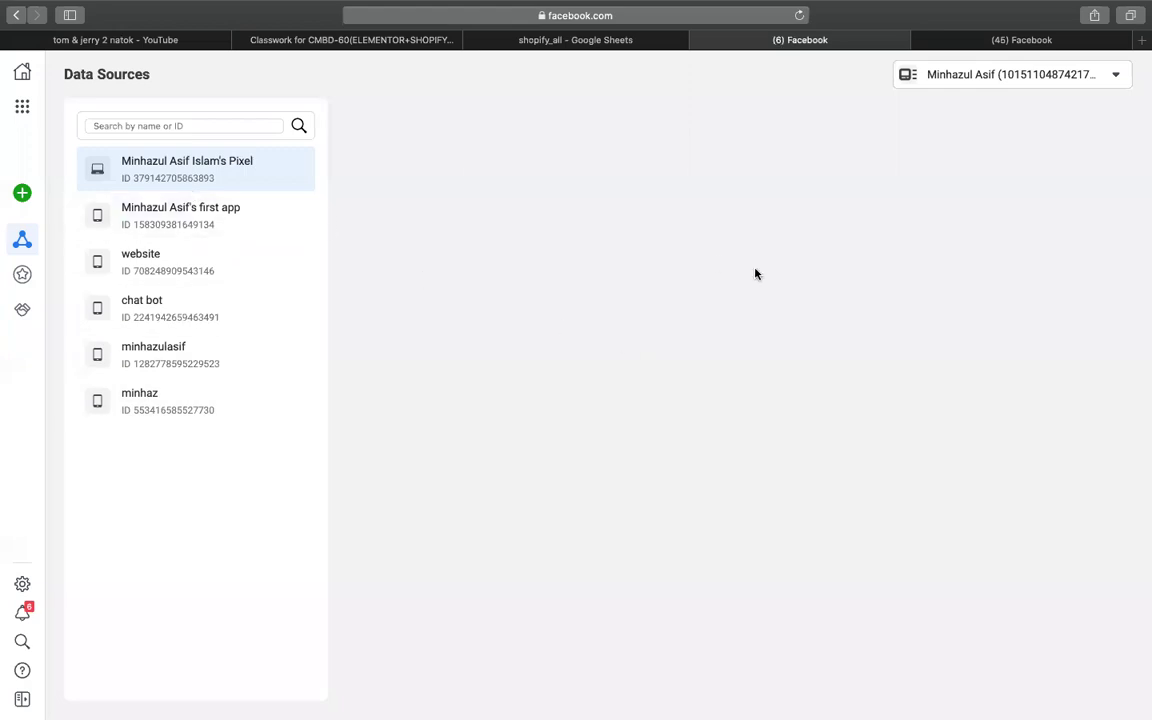
{"action": "left_click", "coordinate": [560, 40]}
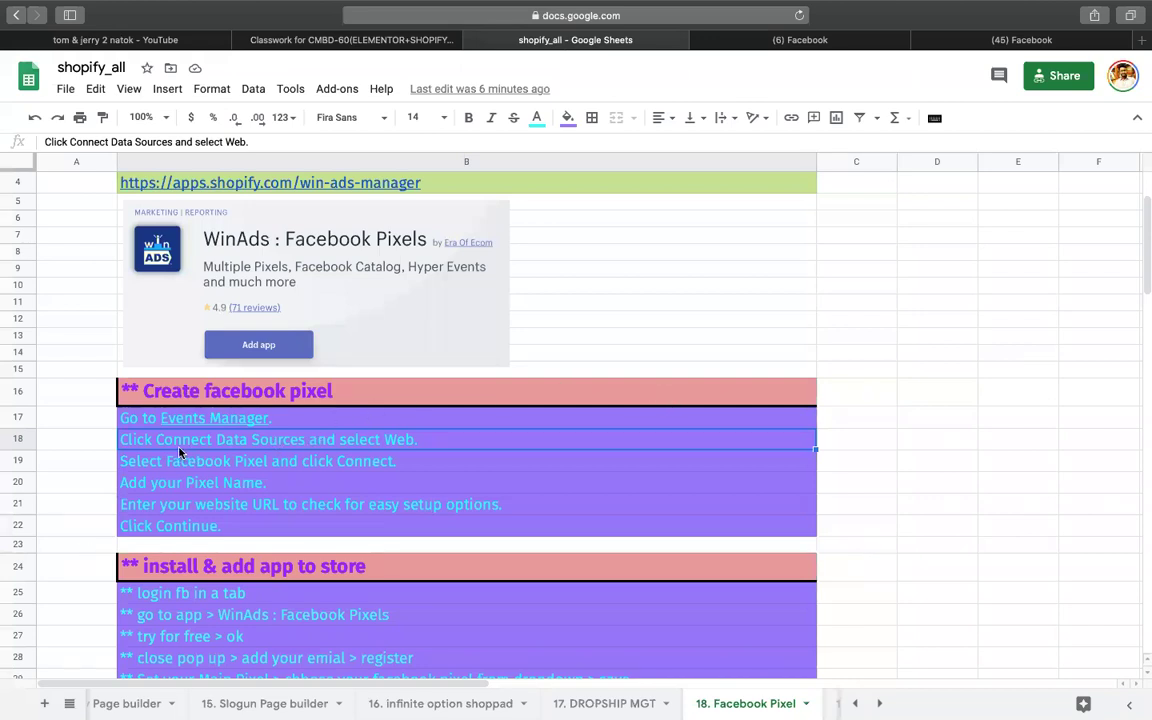
{"action": "left_click", "coordinate": [154, 466]}
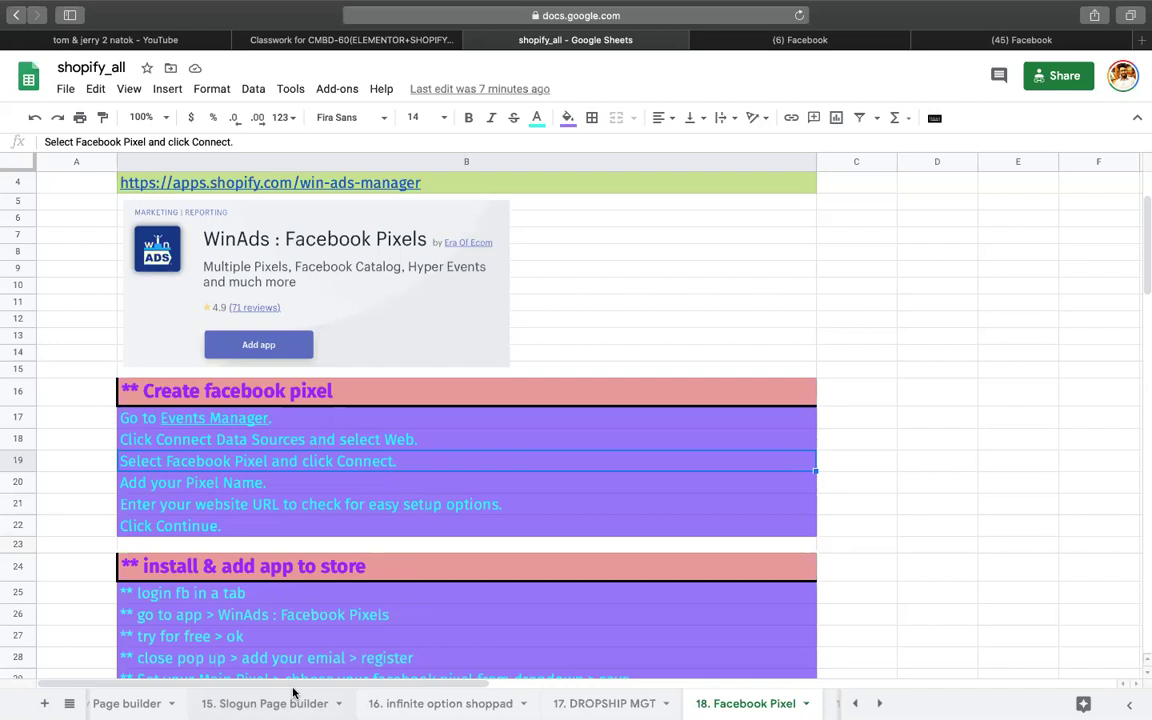
{"action": "left_click", "coordinate": [267, 659]}
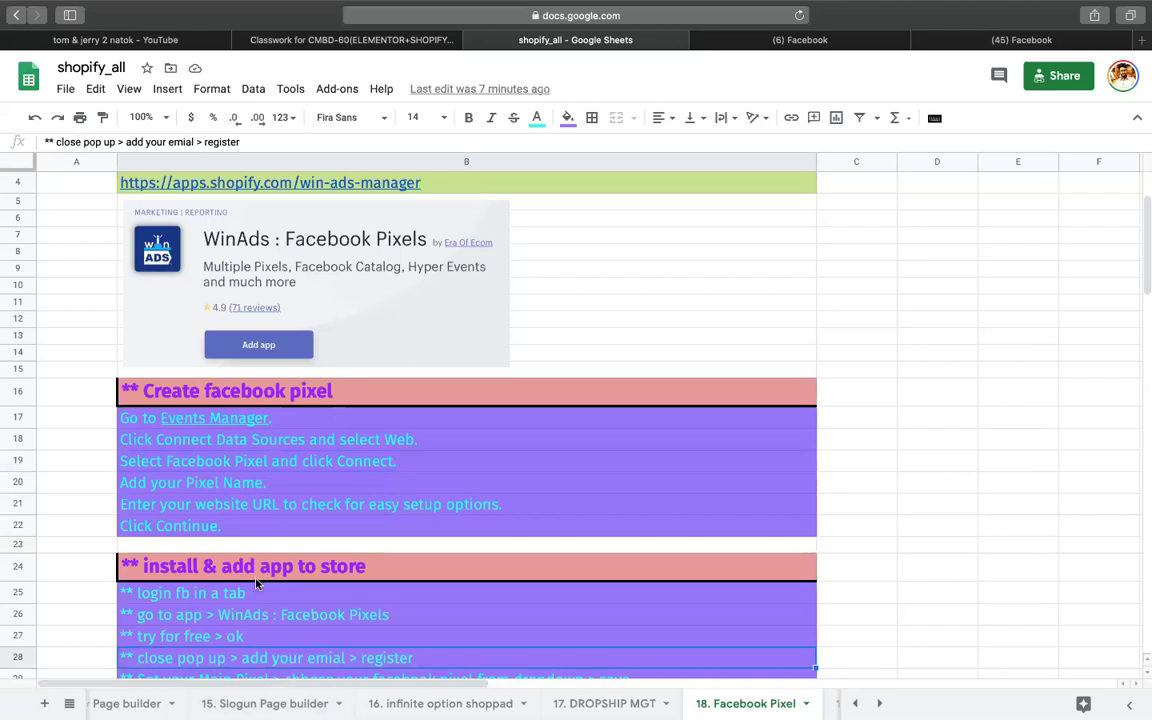
{"action": "left_click", "coordinate": [205, 461]}
{"action": "left_click", "coordinate": [200, 483]}
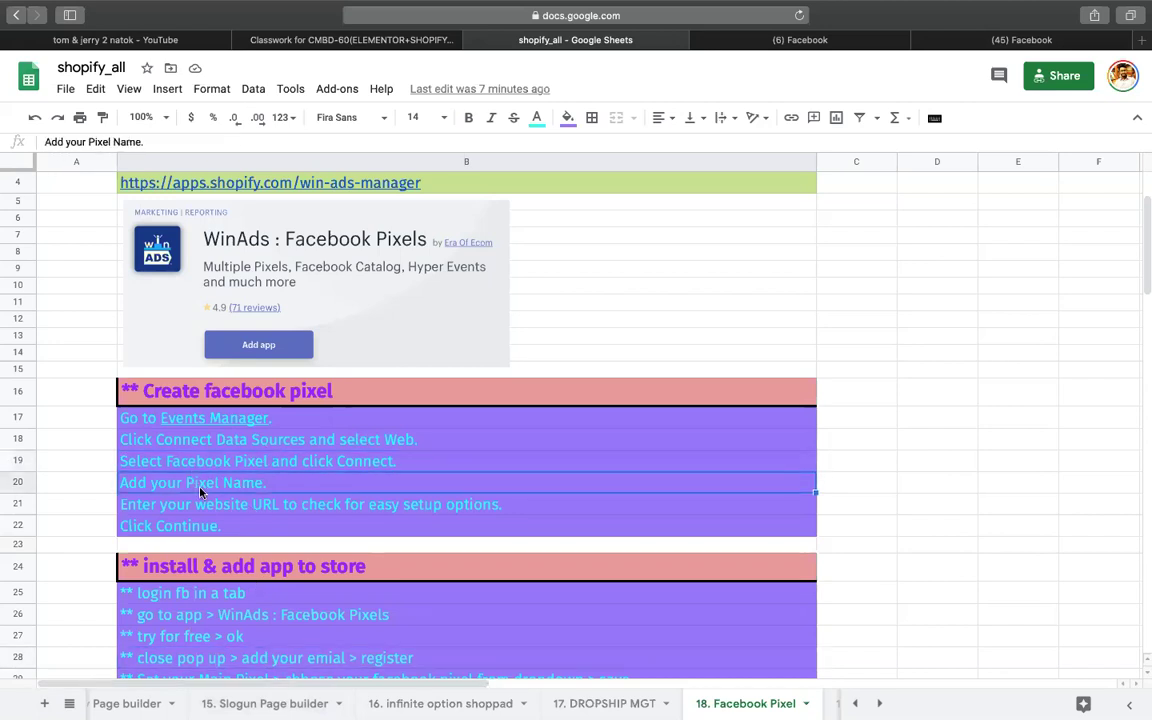
{"action": "scroll", "coordinate": [242, 493], "scroll_direction": "down", "scroll_amount": 3}
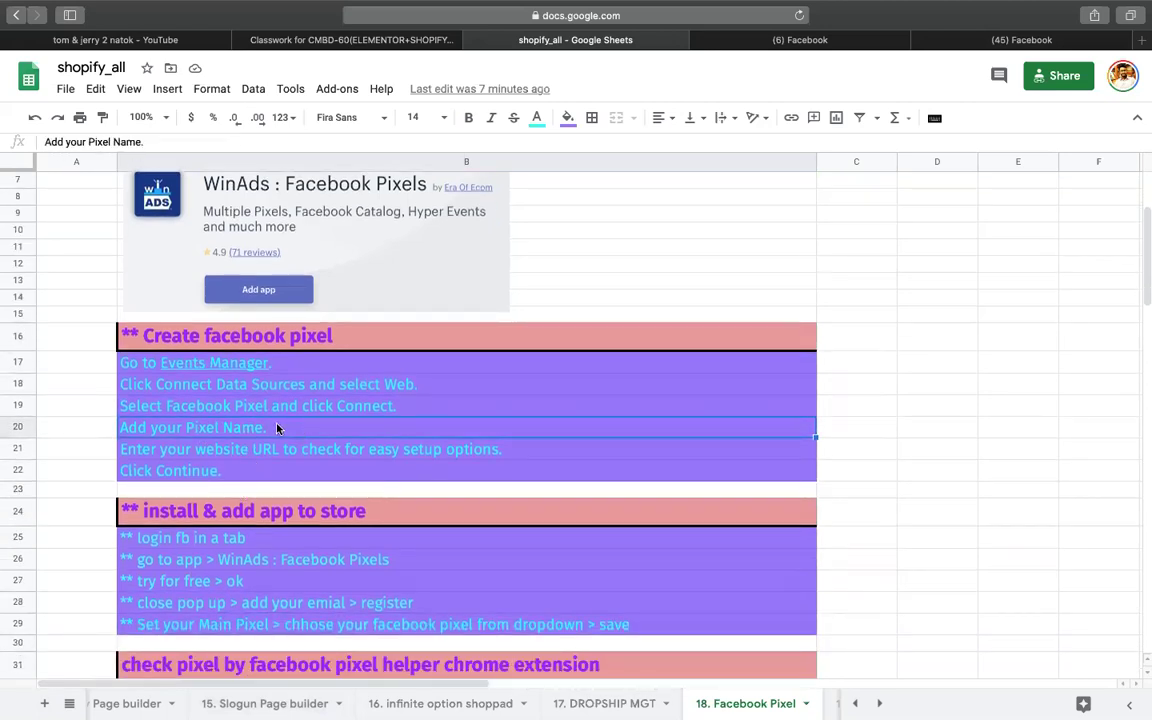
{"action": "left_click", "coordinate": [235, 445]}
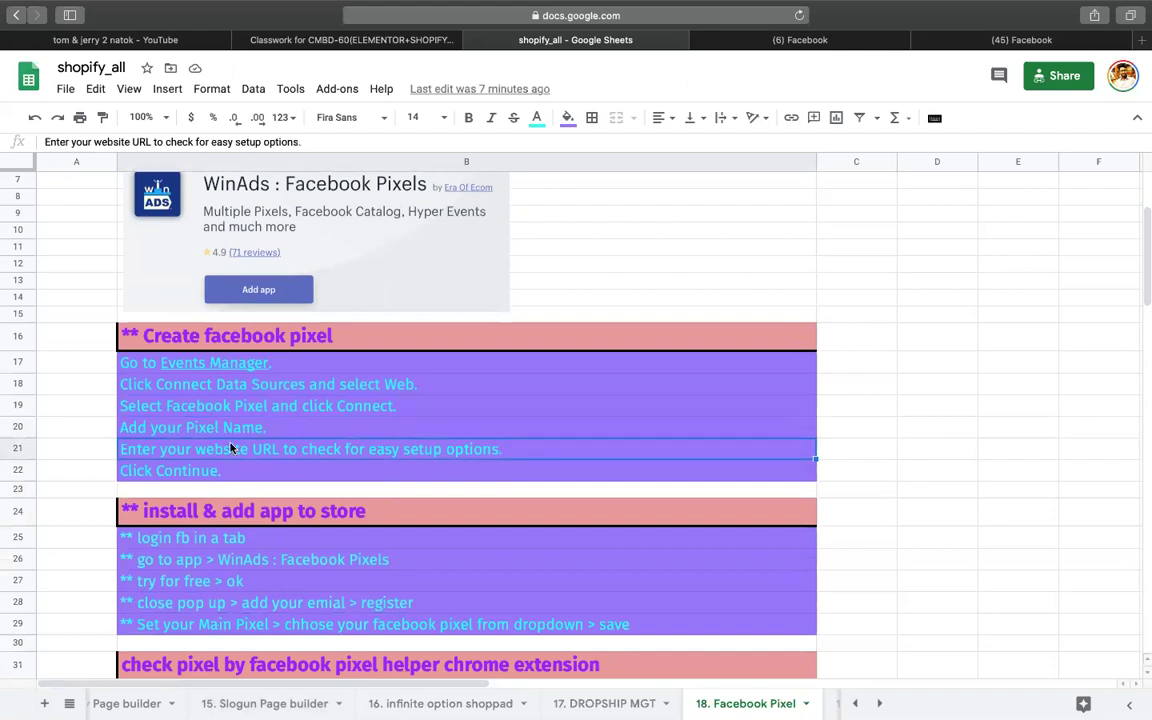
{"action": "left_click", "coordinate": [236, 381]}
{"action": "left_click_drag", "start_coordinate": [236, 381], "coordinate": [237, 451]}
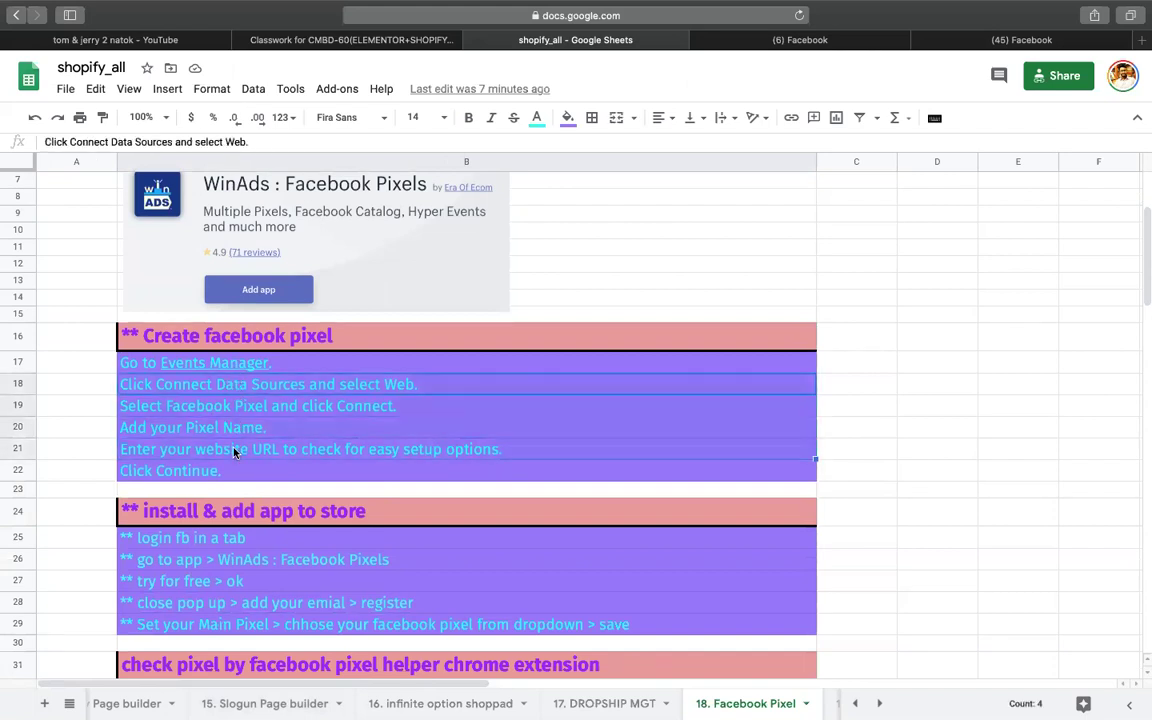
{"action": "left_click", "coordinate": [527, 432]}
{"action": "scroll", "coordinate": [322, 493], "scroll_direction": "down", "scroll_amount": 2}
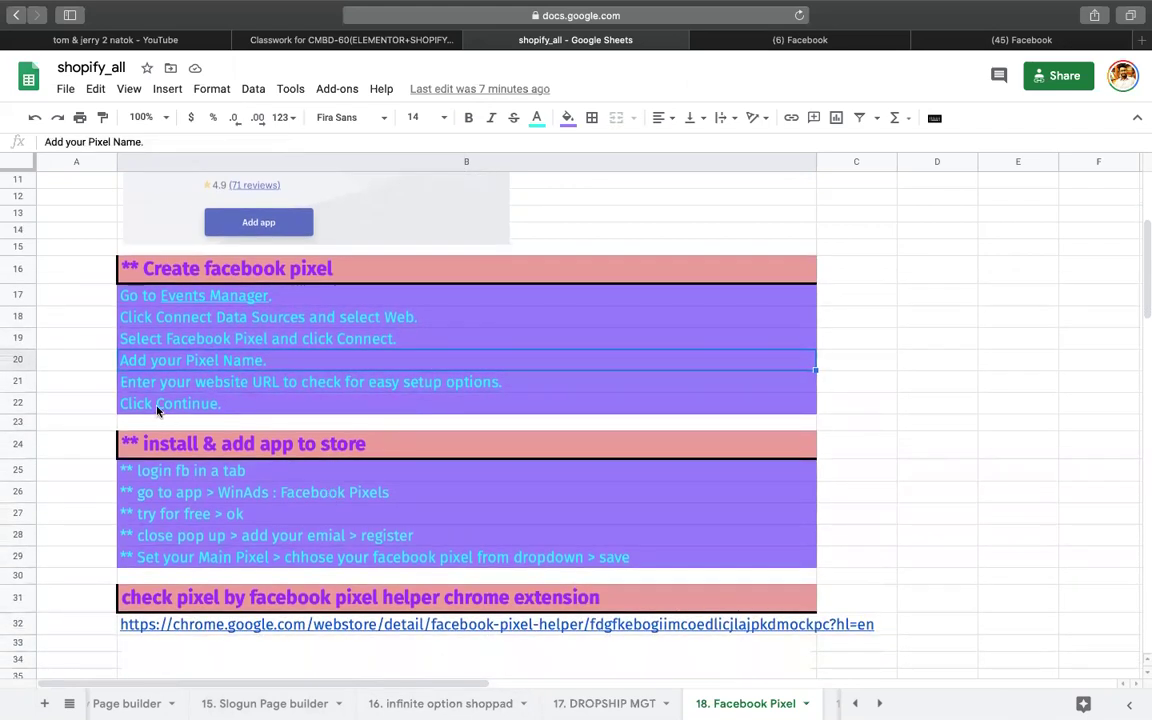
{"action": "left_click", "coordinate": [224, 401]}
{"action": "scroll", "coordinate": [421, 382], "scroll_direction": "down", "scroll_amount": 1}
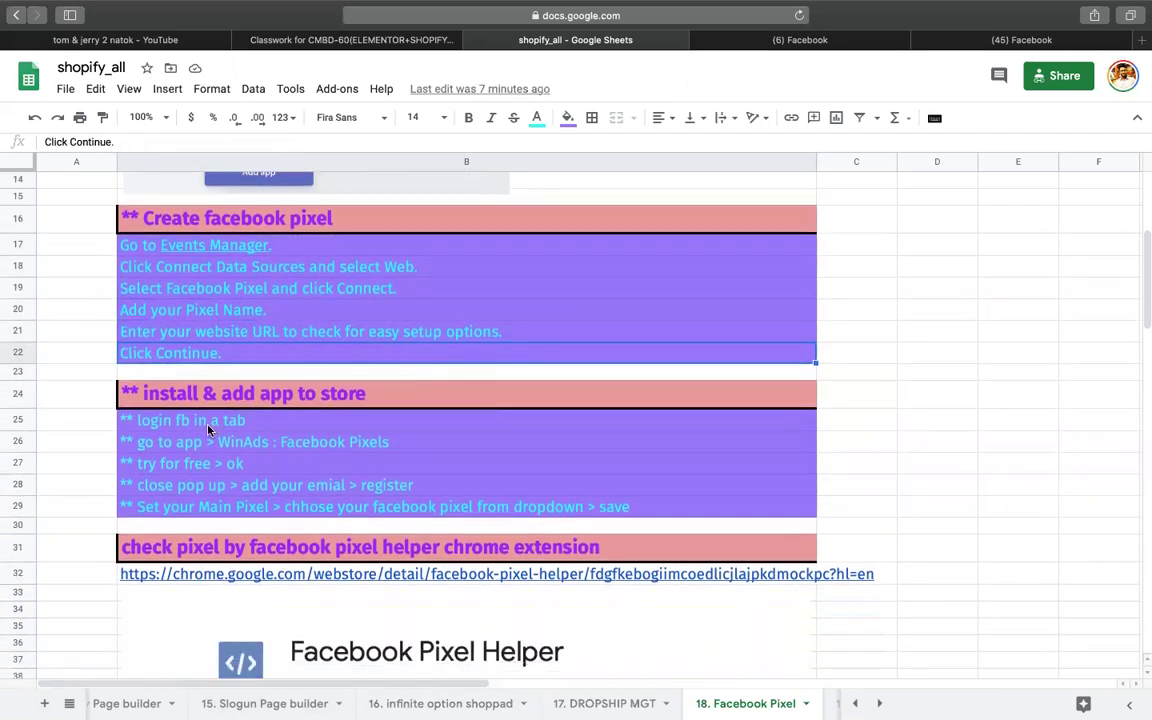
{"action": "left_click", "coordinate": [186, 422]}
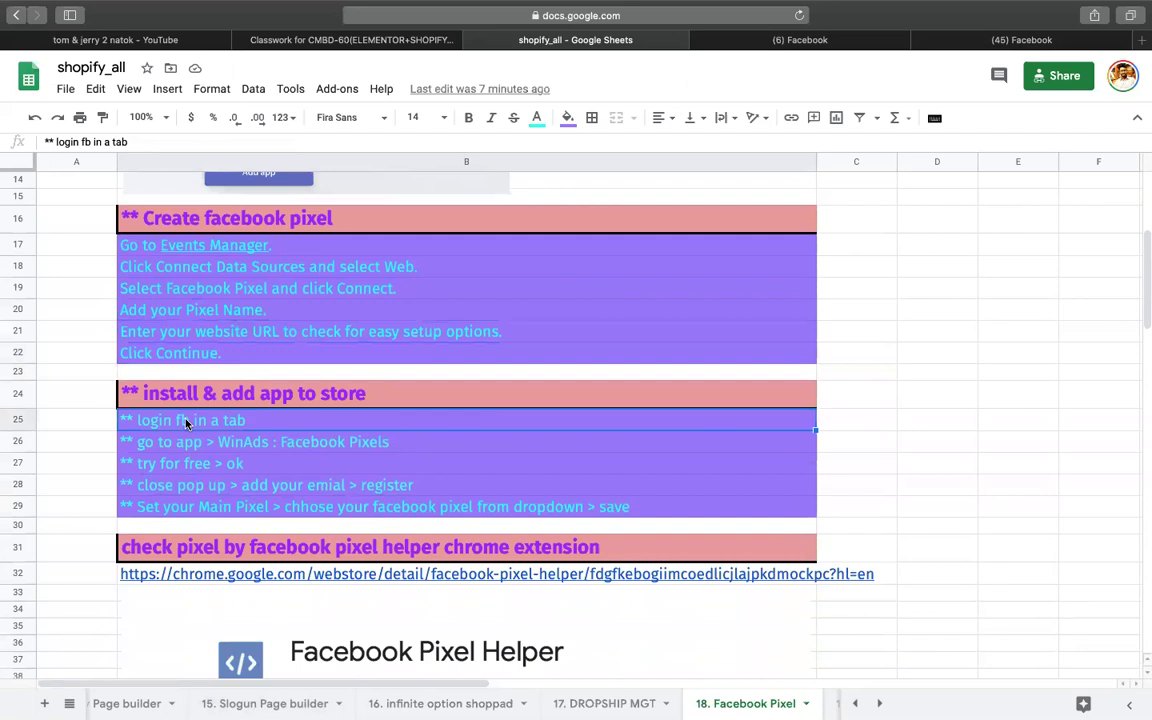
{"action": "left_click", "coordinate": [228, 448]}
{"action": "left_click", "coordinate": [196, 471]}
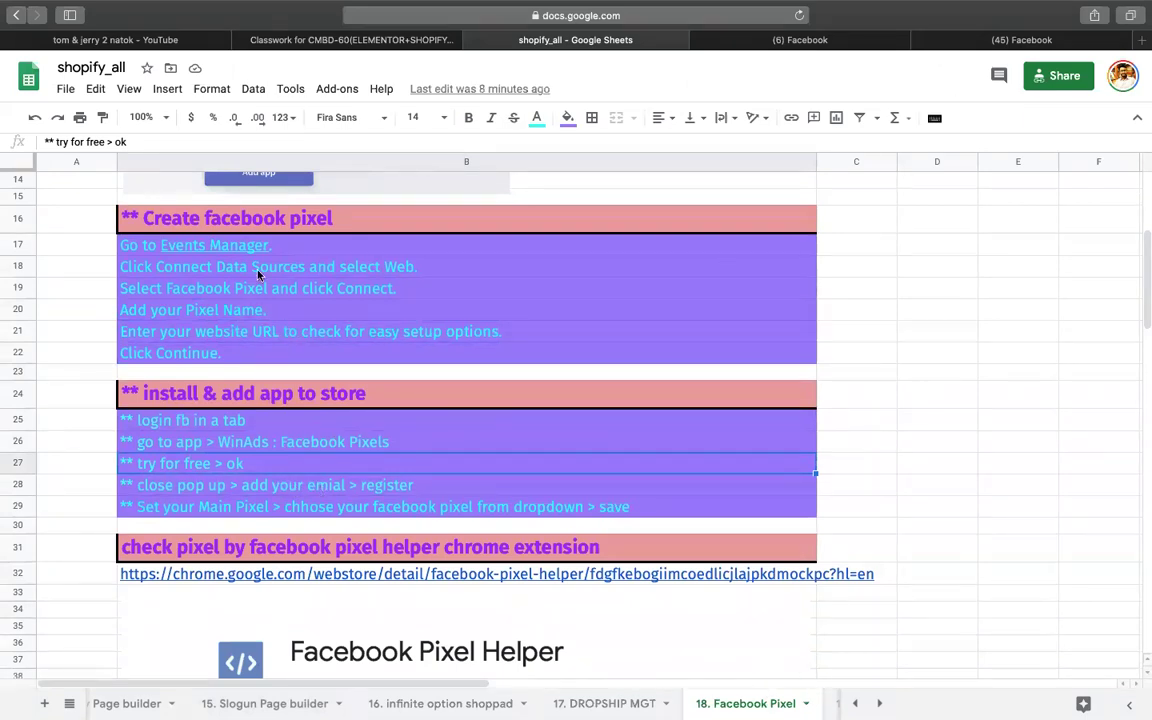
{"action": "left_click", "coordinate": [578, 289]}
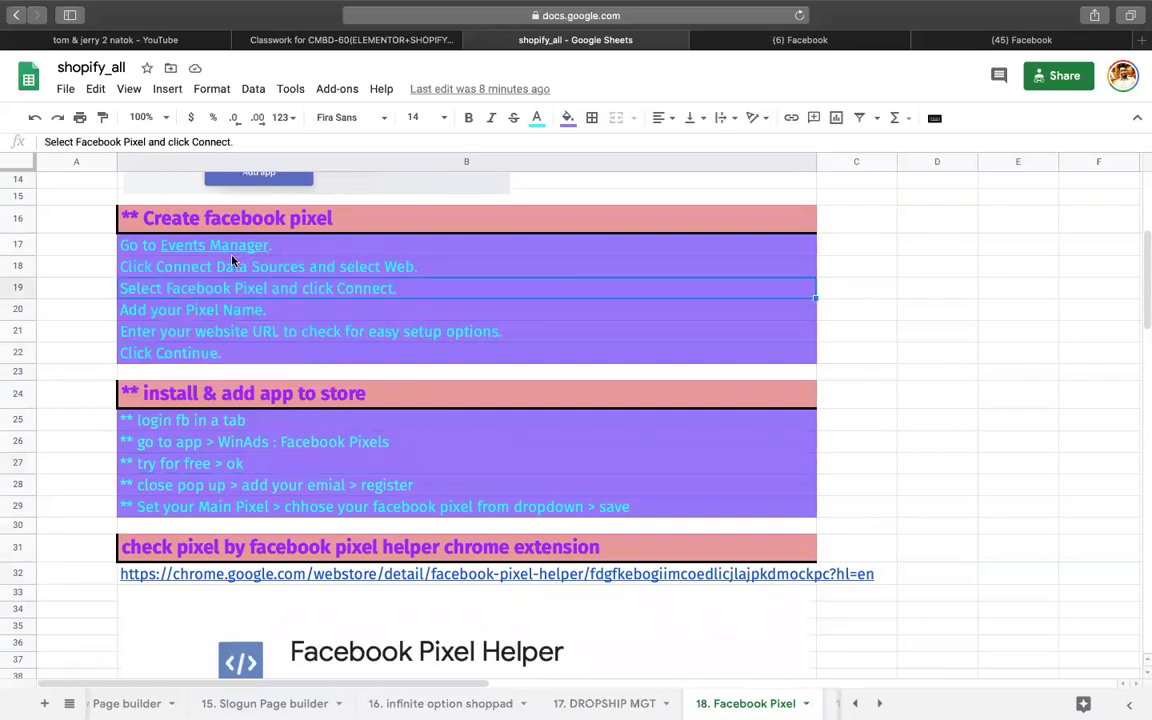
{"action": "left_click", "coordinate": [218, 268]}
{"action": "left_click", "coordinate": [183, 290]}
Step: Open the website pixel's overview in Events Manager Data Sources and copy its pixel ID
{"action": "left_click", "coordinate": [997, 38]}
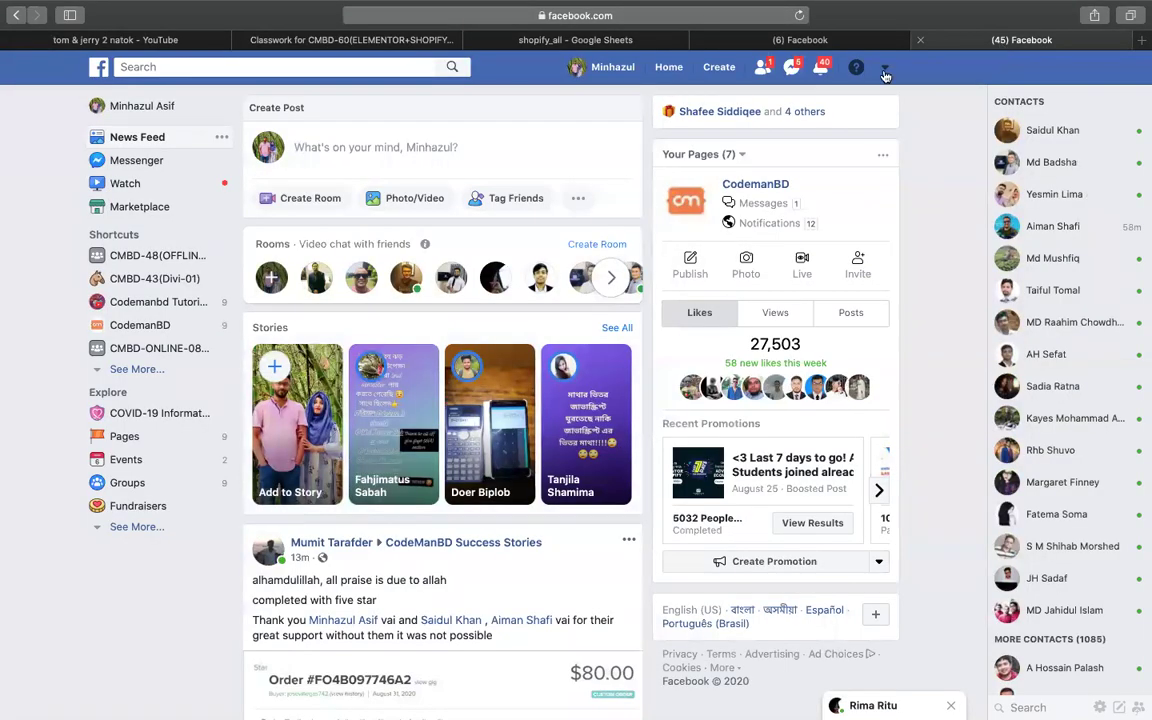
{"action": "left_click", "coordinate": [810, 42]}
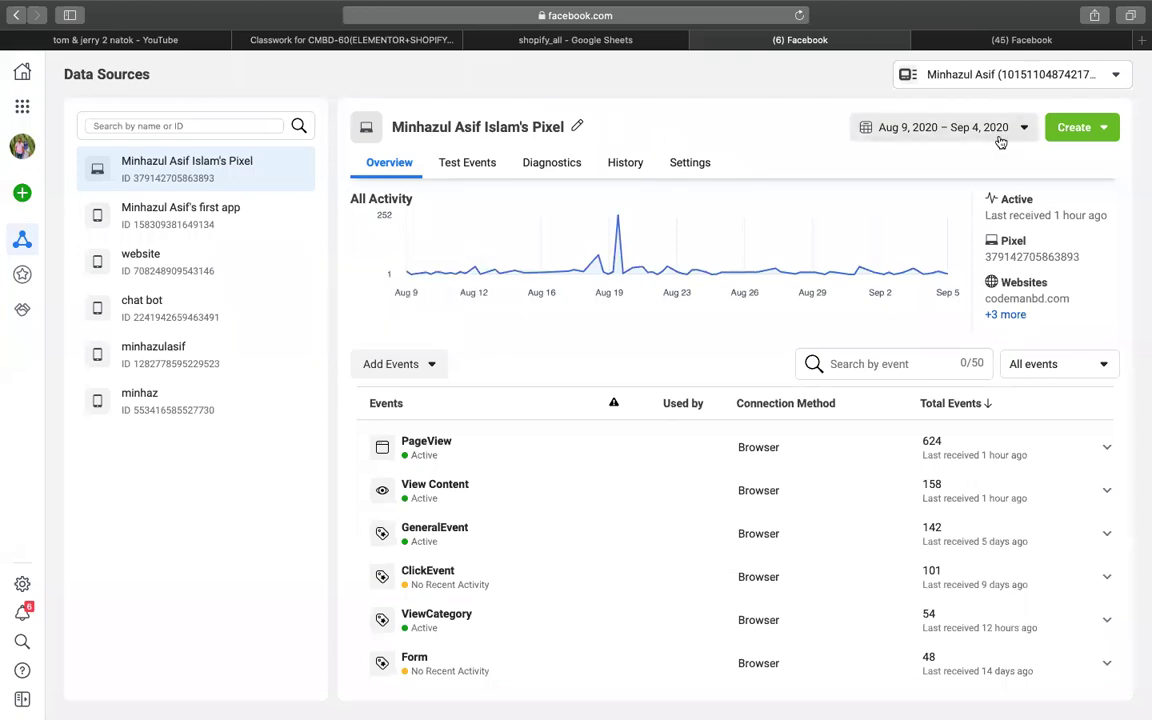
{"action": "left_click", "coordinate": [1080, 83]}
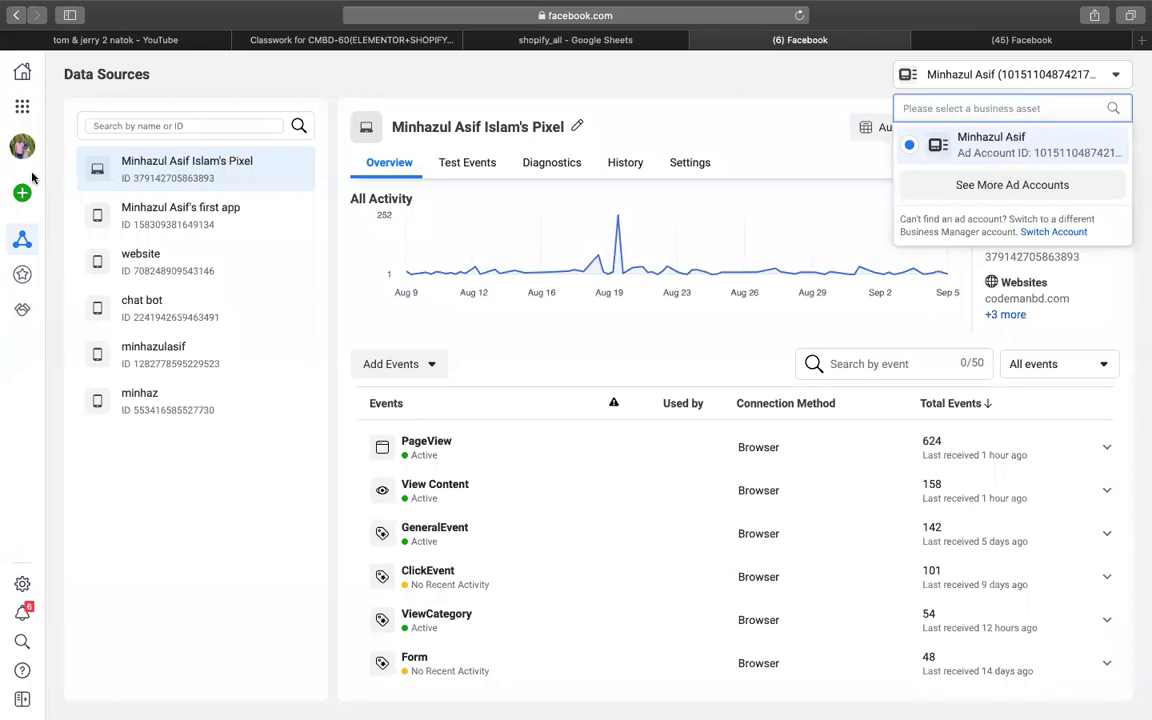
{"action": "left_click_drag", "start_coordinate": [215, 177], "coordinate": [138, 177]}
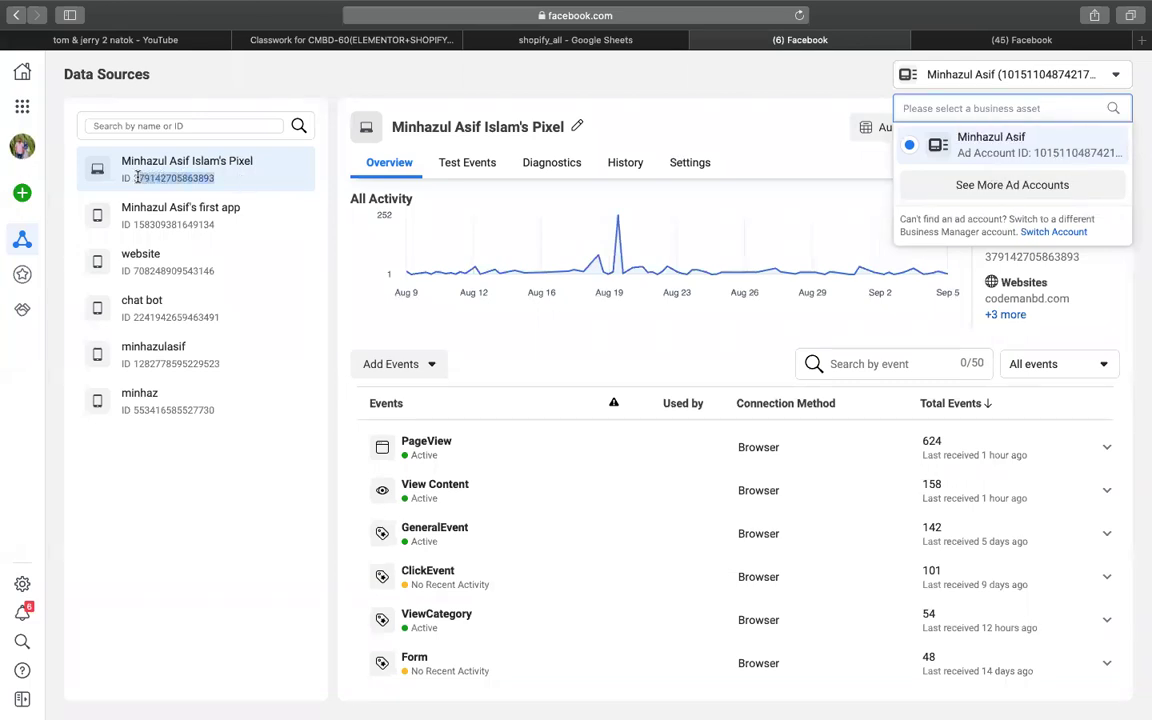
{"action": "left_click", "coordinate": [136, 177]}
{"action": "right_click", "coordinate": [136, 177]}
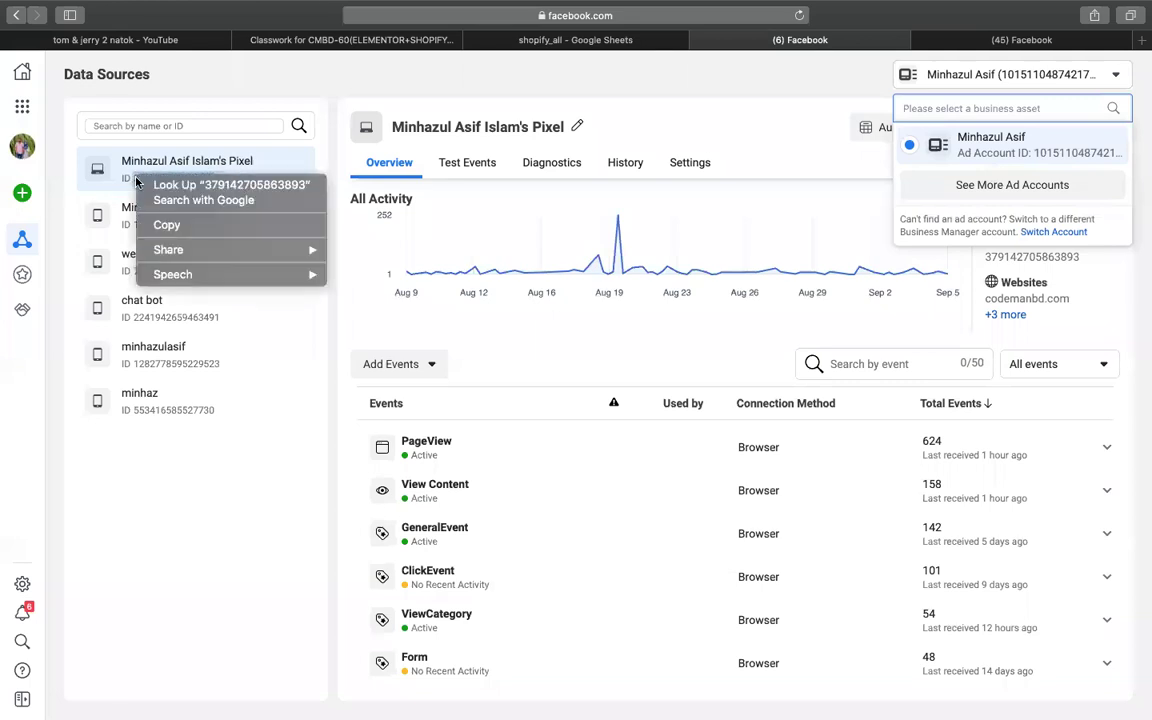
{"action": "left_click", "coordinate": [168, 225]}
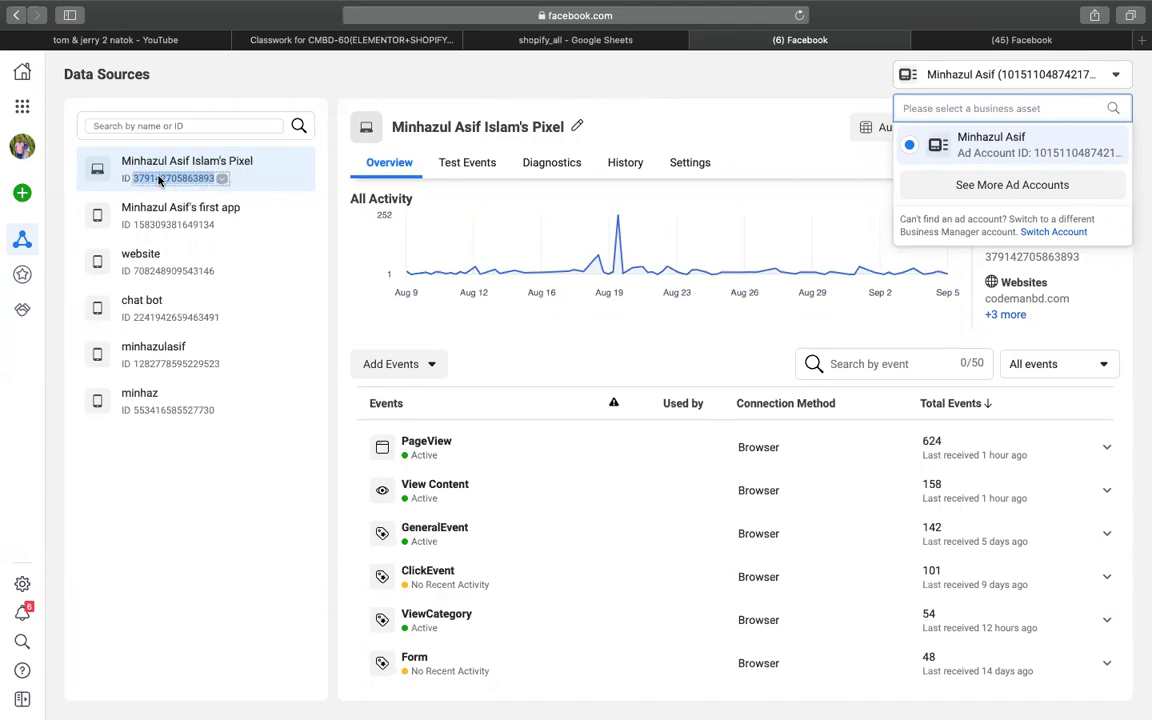
Step: Install WinAds on the store and pick the free Freemium plan
{"action": "mouse_move", "coordinate": [1133, 437]}
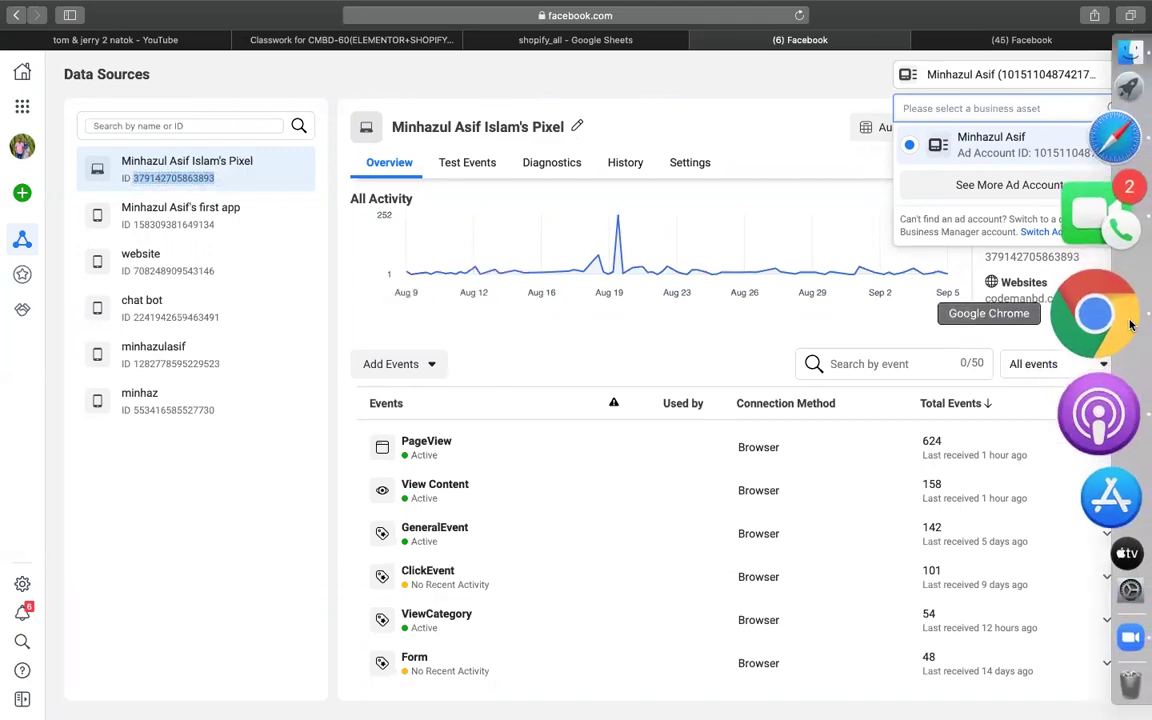
{"action": "left_click", "coordinate": [1133, 330]}
{"action": "left_click", "coordinate": [933, 623]}
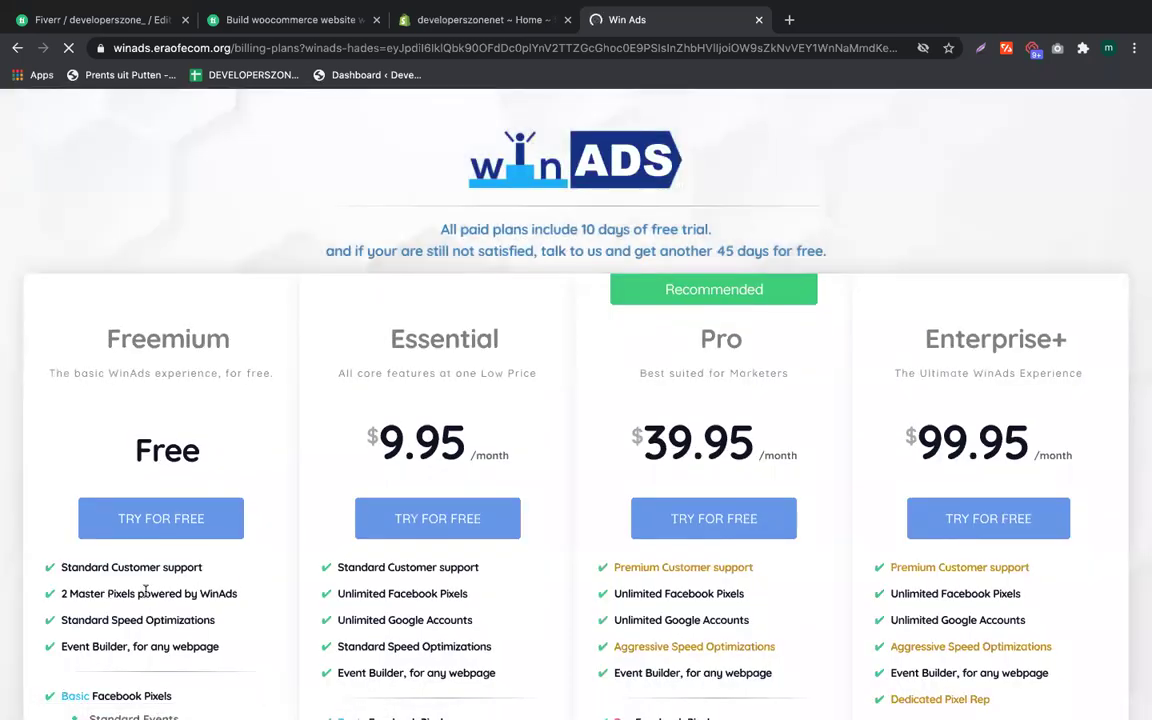
{"action": "left_click", "coordinate": [144, 527]}
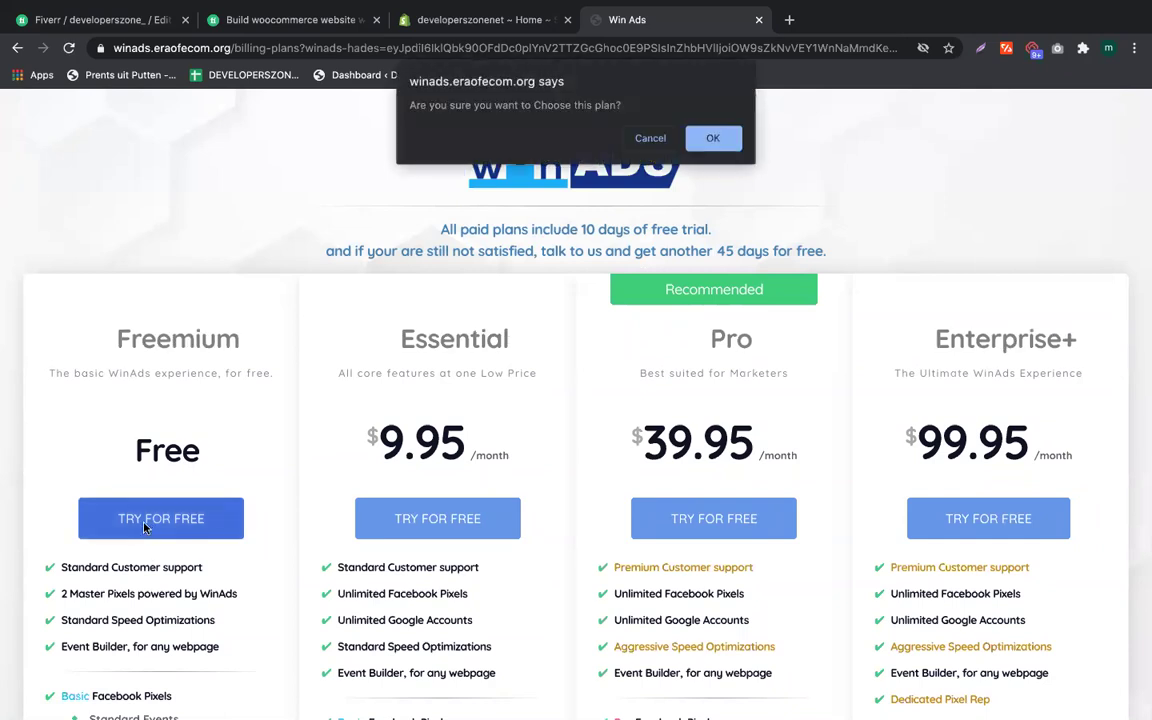
Step: Confirm the Freemium plan and dismiss the welcome tour
{"action": "left_click", "coordinate": [713, 138]}
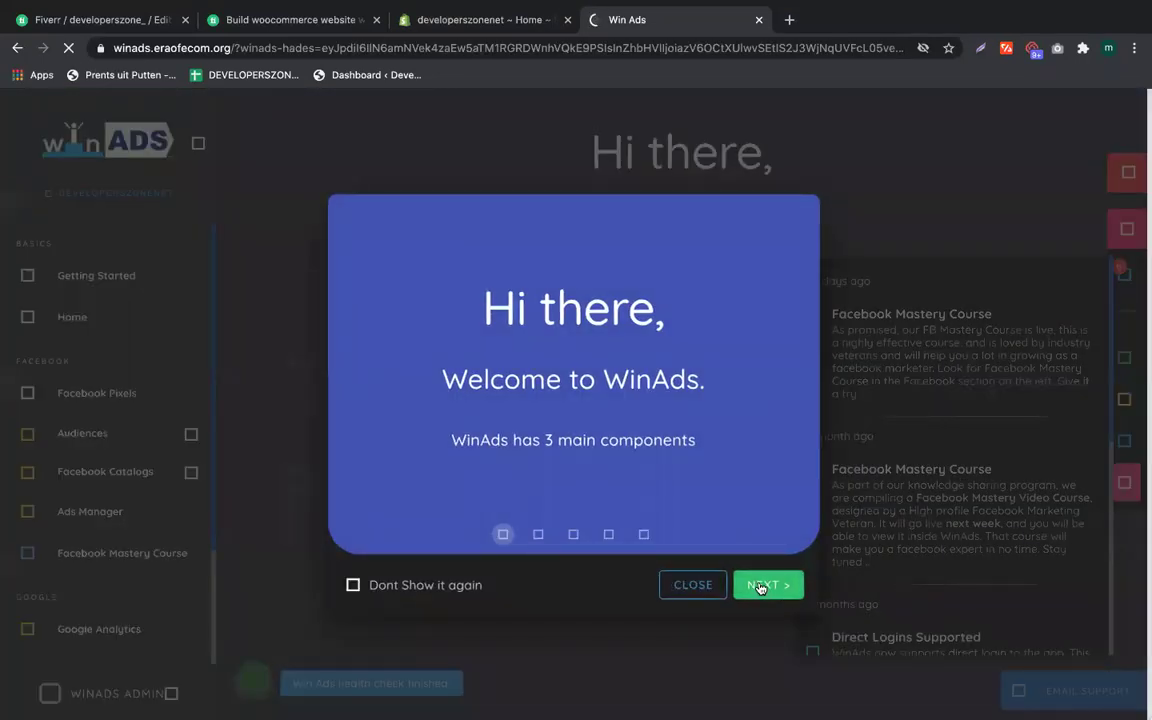
{"action": "left_click", "coordinate": [760, 587]}
{"action": "left_click", "coordinate": [692, 585]}
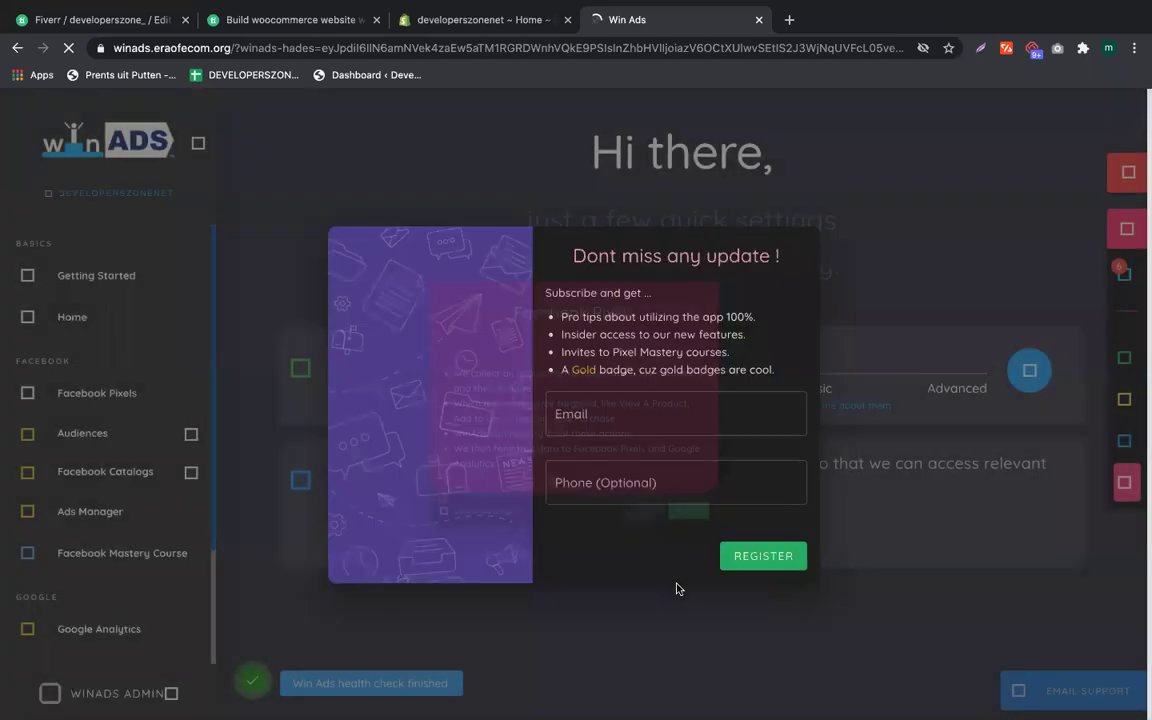
Step: Register for WinAds updates with the store's e-mail address and phone number
{"action": "left_click", "coordinate": [624, 421]}
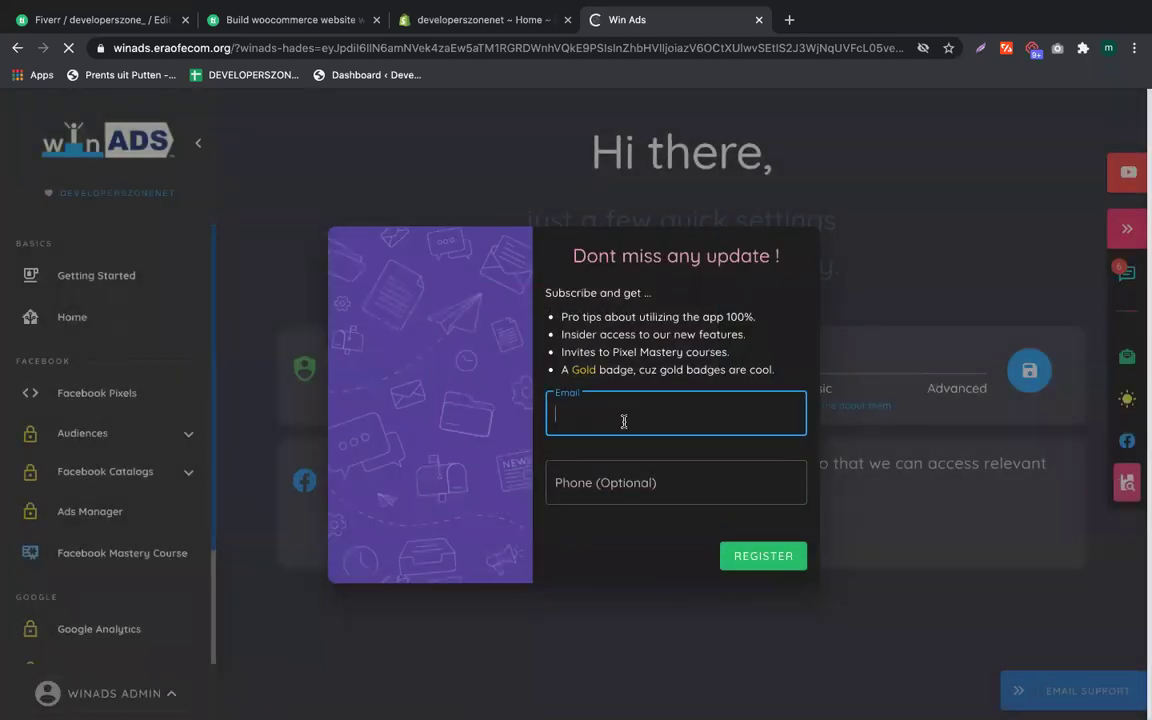
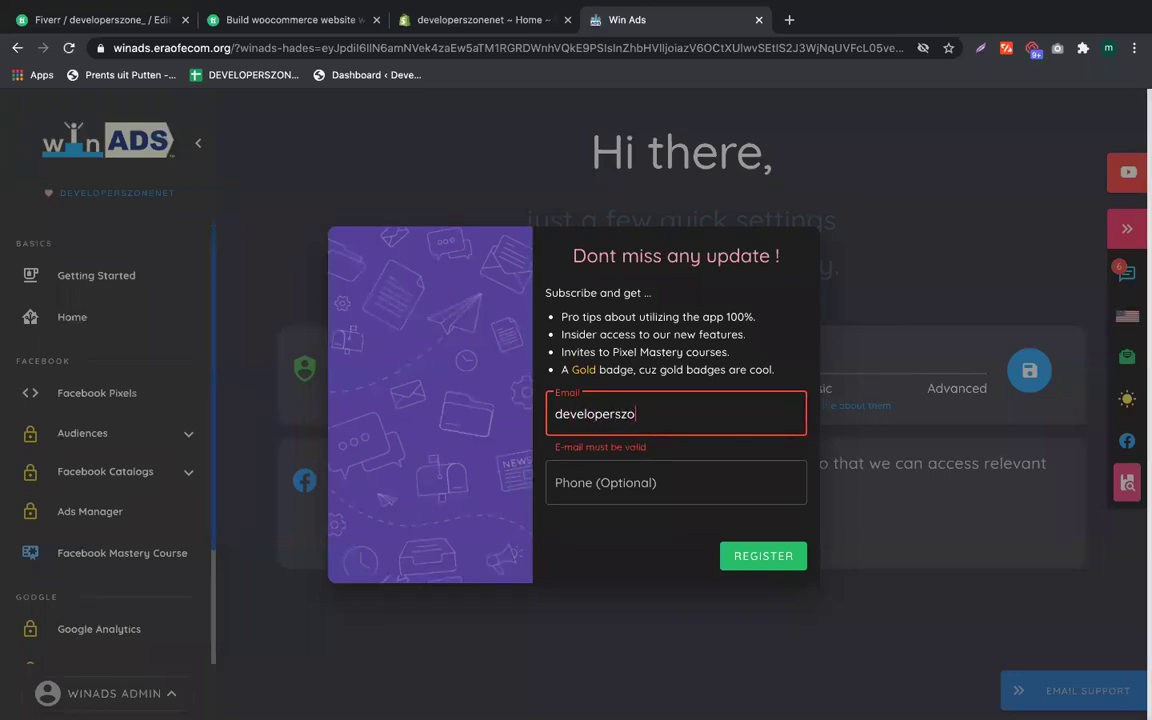
{"action": "left_click", "coordinate": [612, 468]}
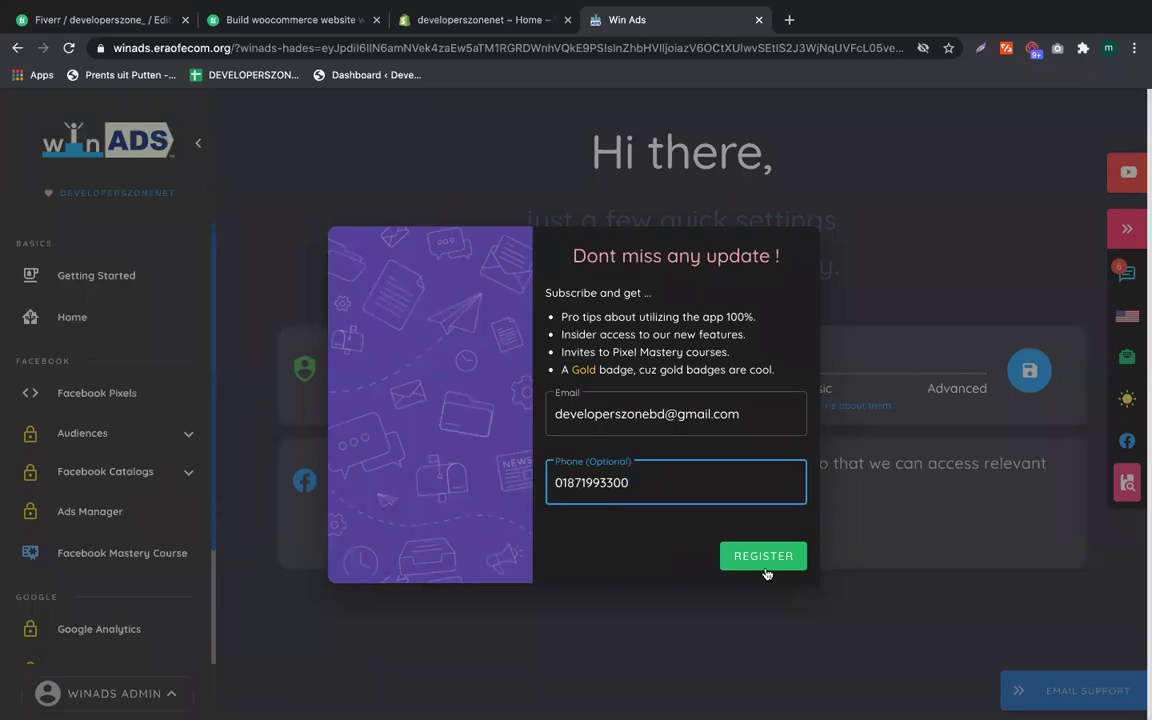
{"action": "left_click", "coordinate": [765, 571]}
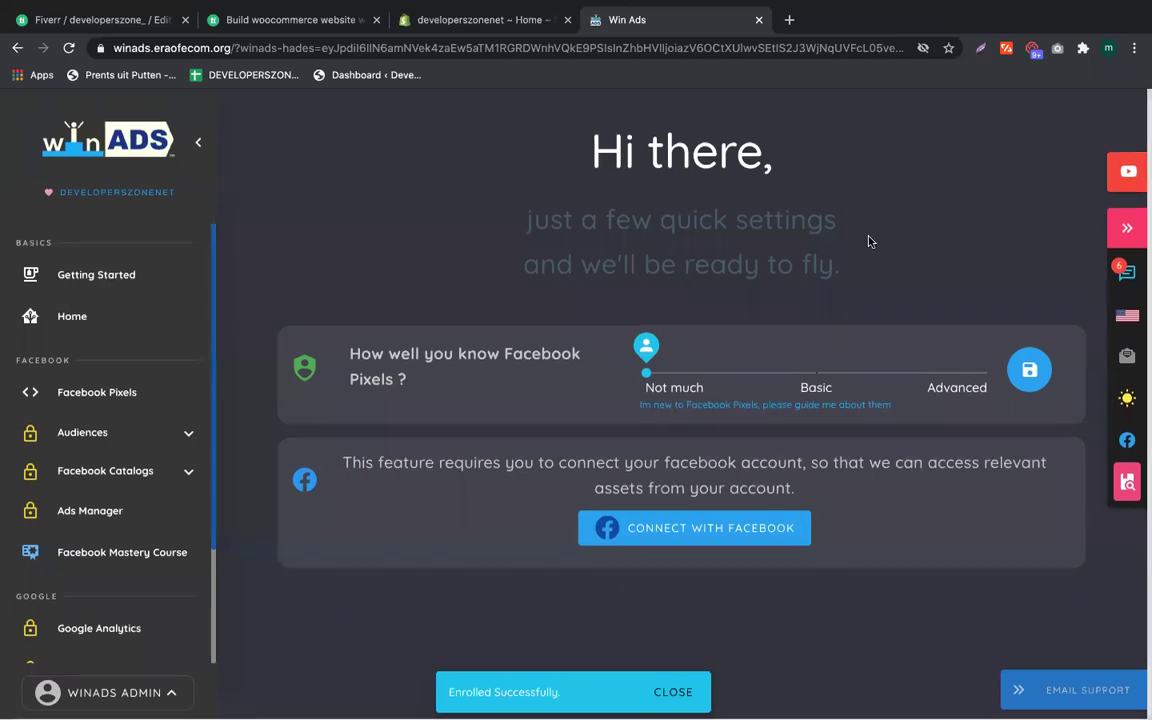
Step: Connect WinAds to Facebook by re-entering the Facebook account password
{"action": "left_click", "coordinate": [720, 540]}
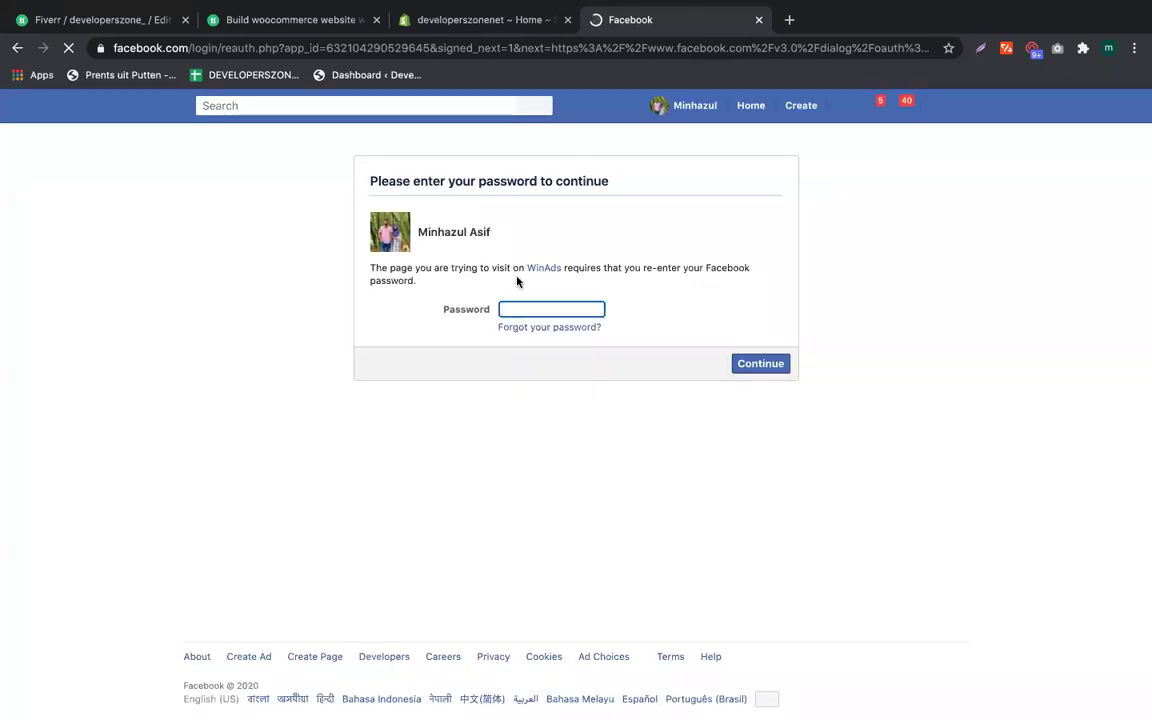
{"action": "type", "text": "********"}
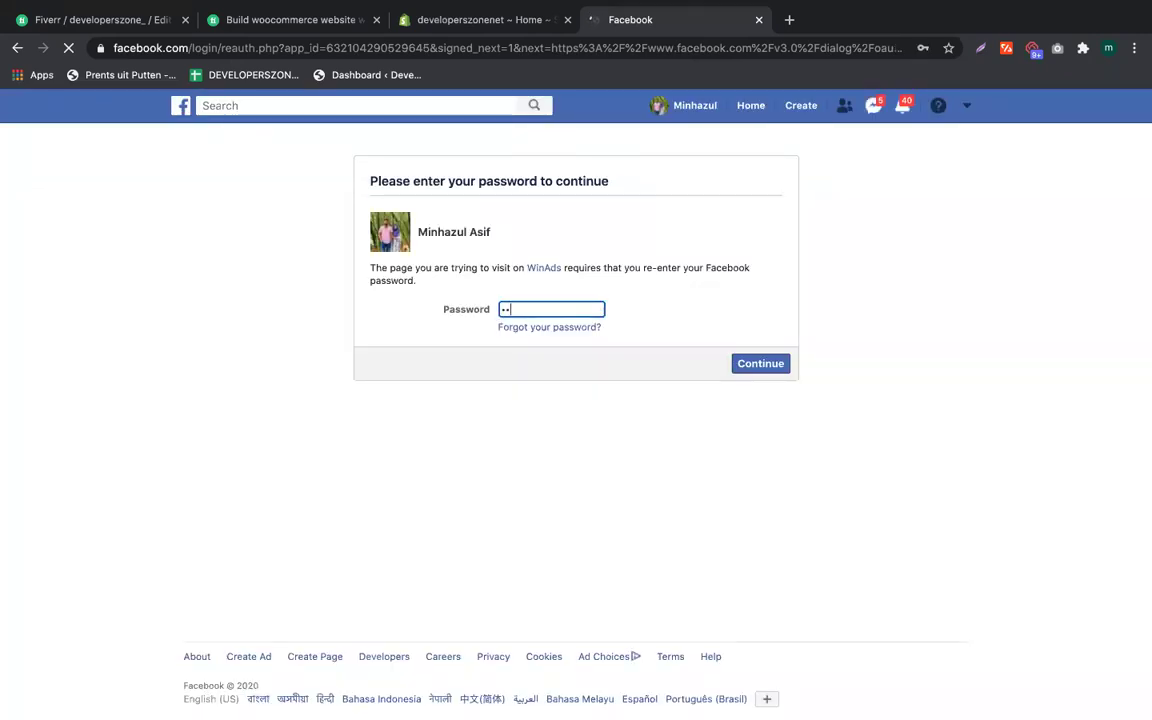
{"action": "type", "text": "**"}
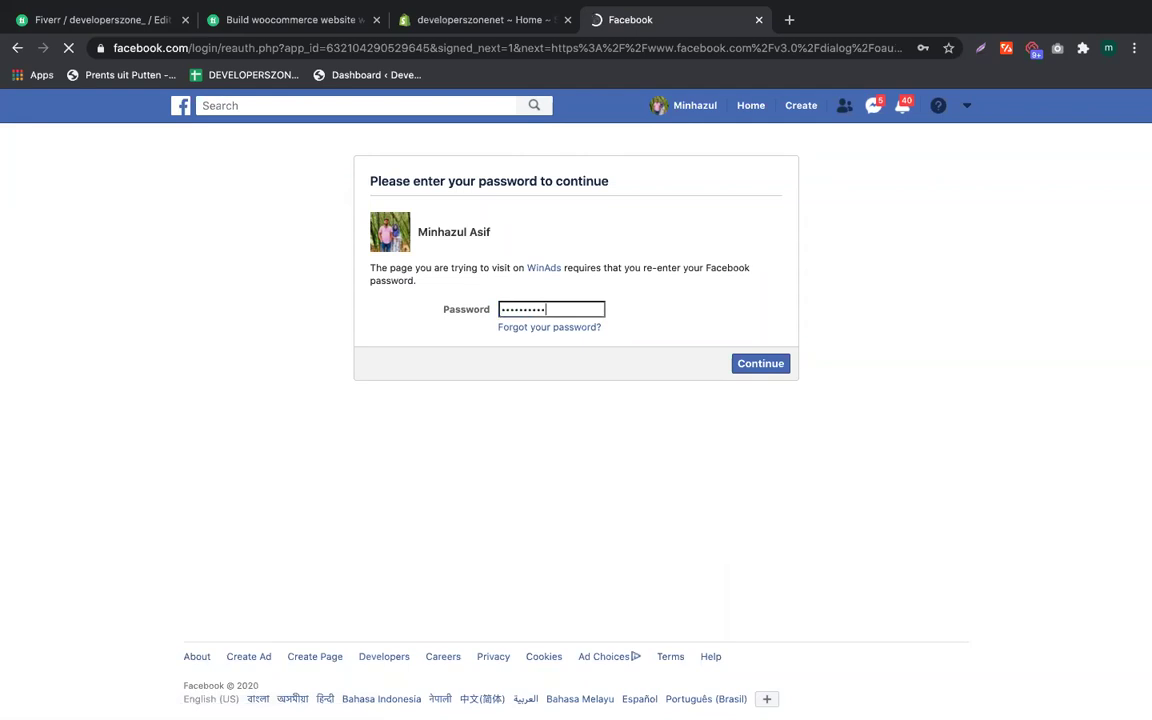
{"action": "type", "text": "******"}
{"action": "key", "text": "Return"}
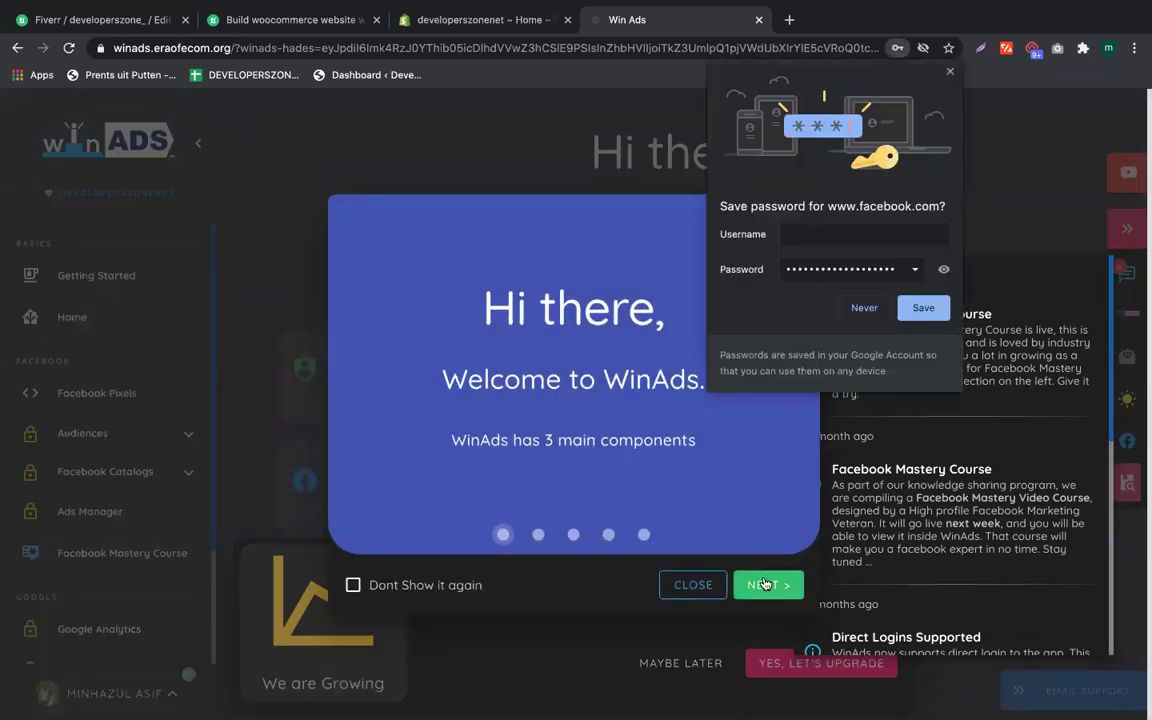
Step: Dismiss the welcome tour, the browser's save-password prompt, and the upgrade offer
{"action": "left_click", "coordinate": [693, 585]}
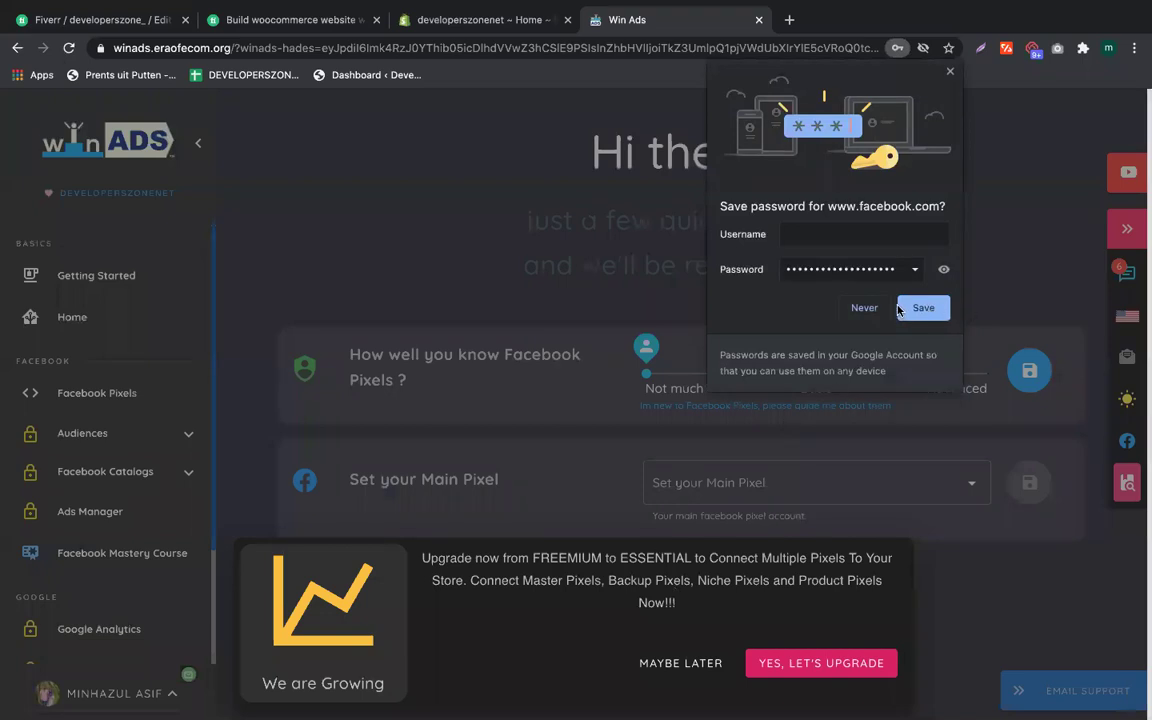
{"action": "left_click", "coordinate": [940, 308]}
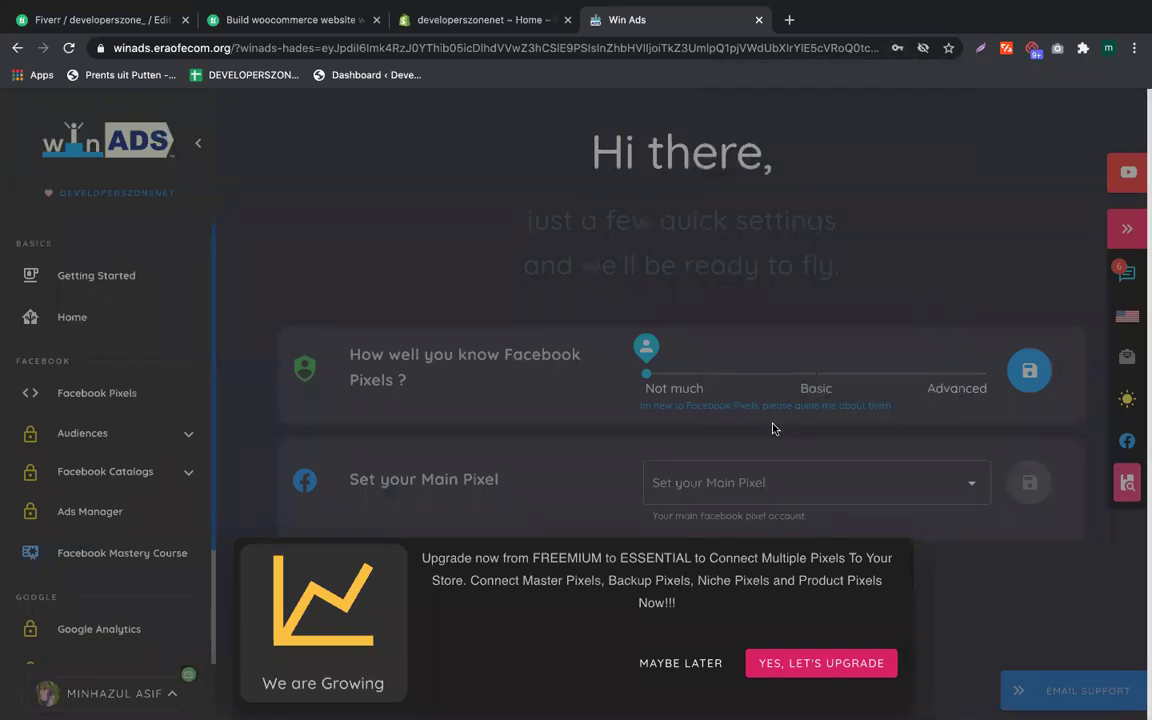
{"action": "left_click", "coordinate": [660, 664]}
Step: Set WinAds' main pixel to the website pixel, checked against its Data Sources ID, and save
{"action": "left_click", "coordinate": [690, 482]}
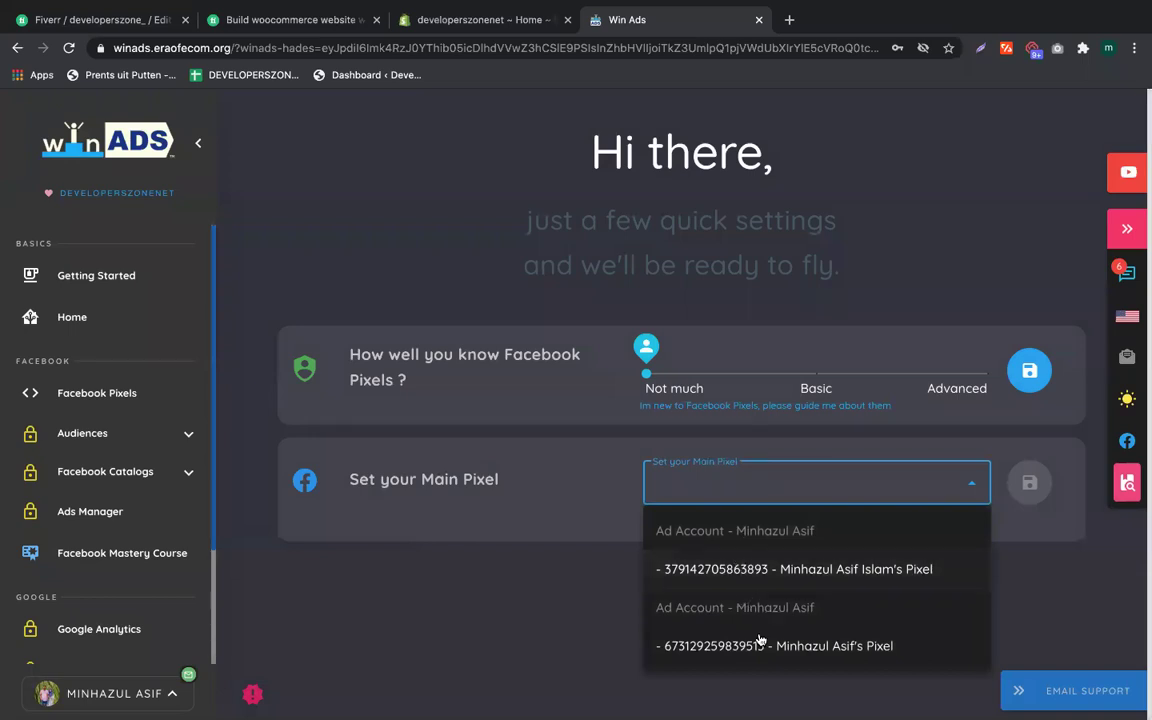
{"action": "mouse_move", "coordinate": [1140, 360]}
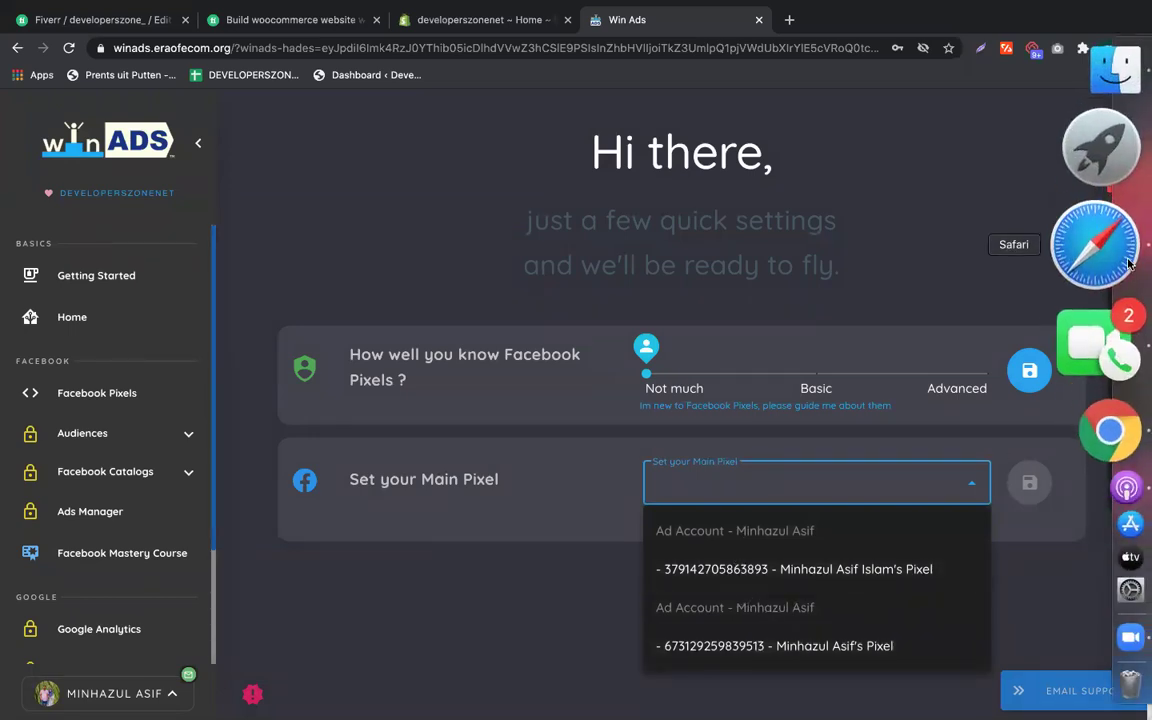
{"action": "left_click", "coordinate": [1097, 245]}
{"action": "double_click", "coordinate": [175, 178]}
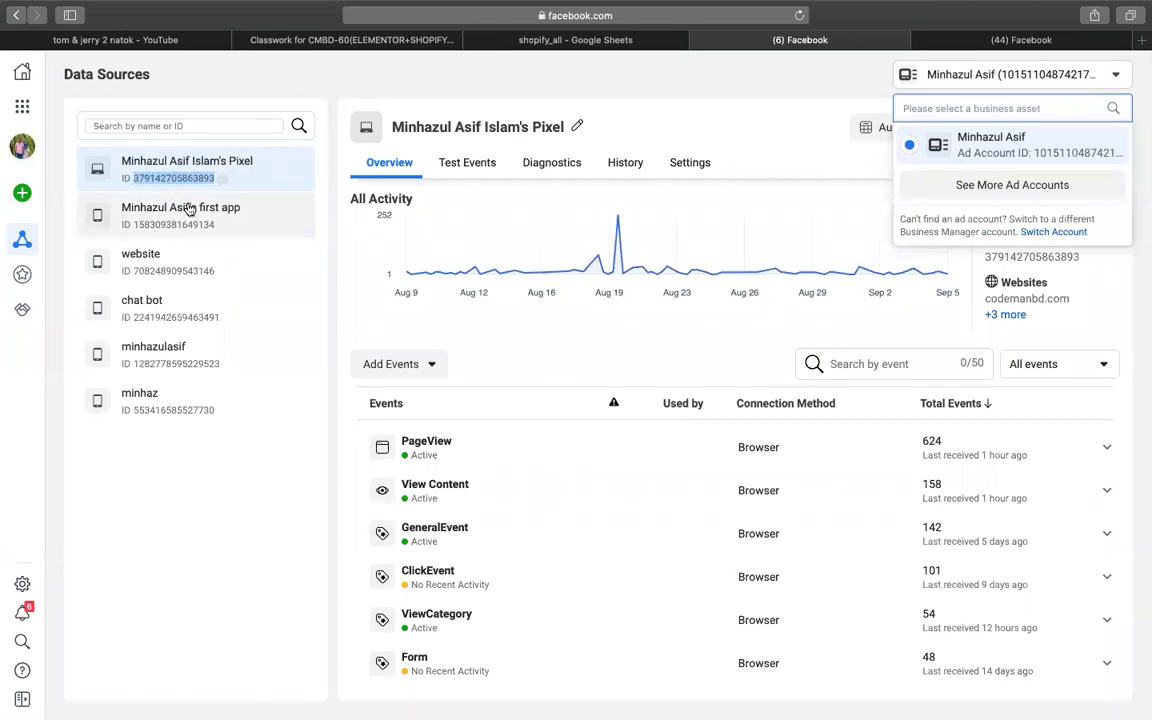
{"action": "mouse_move", "coordinate": [1141, 429]}
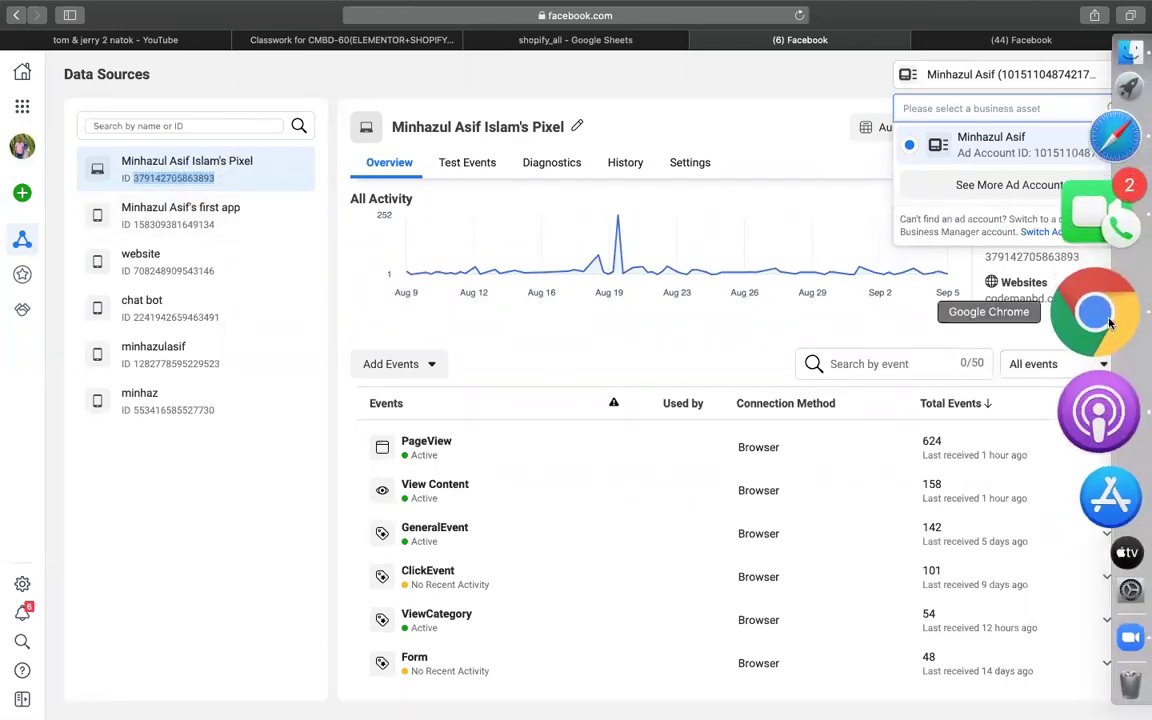
{"action": "left_click", "coordinate": [1109, 322]}
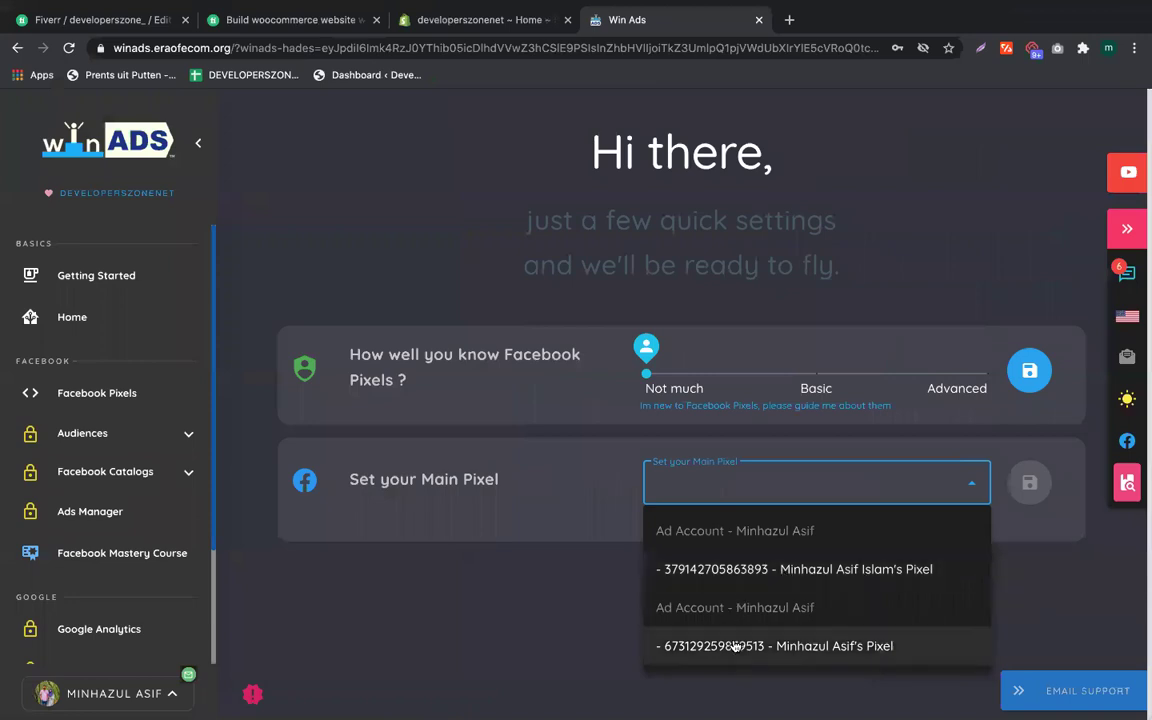
{"action": "left_click", "coordinate": [714, 576]}
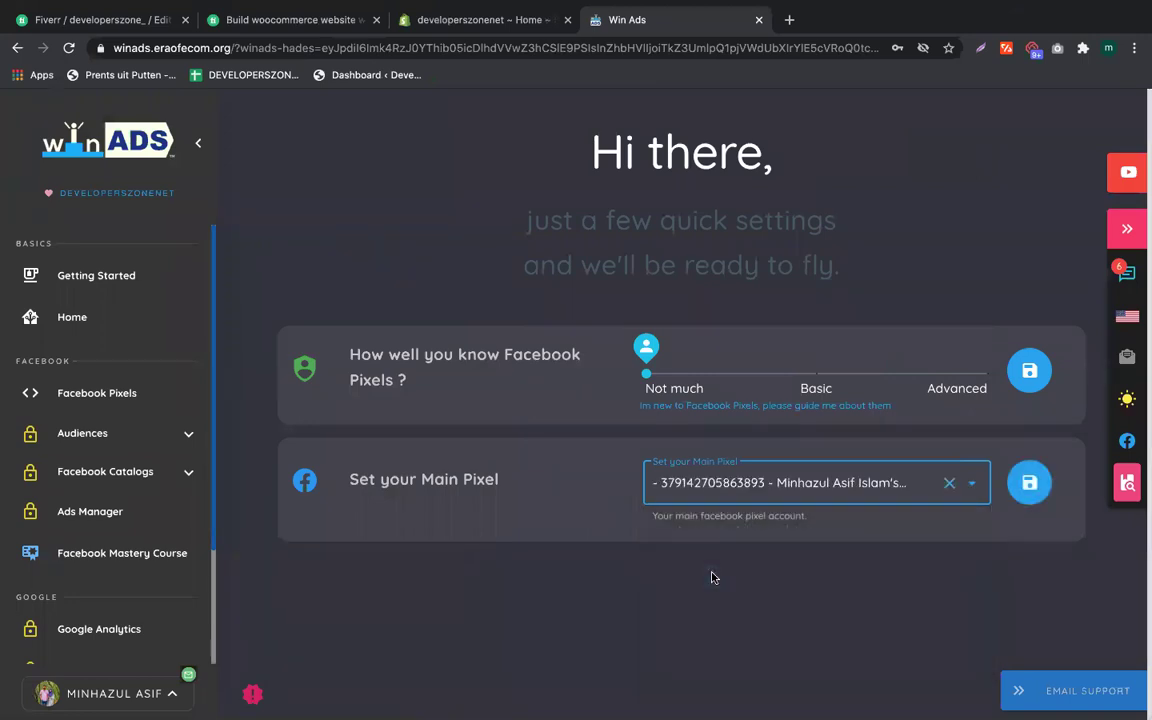
{"action": "left_click", "coordinate": [1022, 487]}
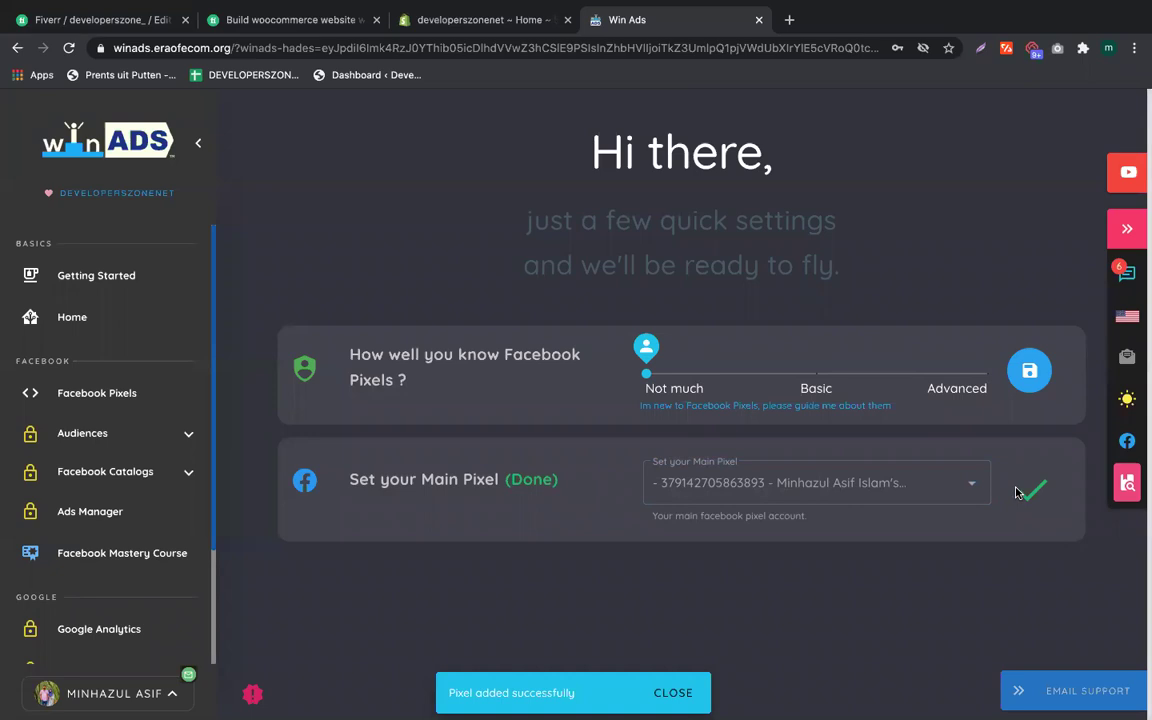
{"action": "left_click", "coordinate": [471, 20]}
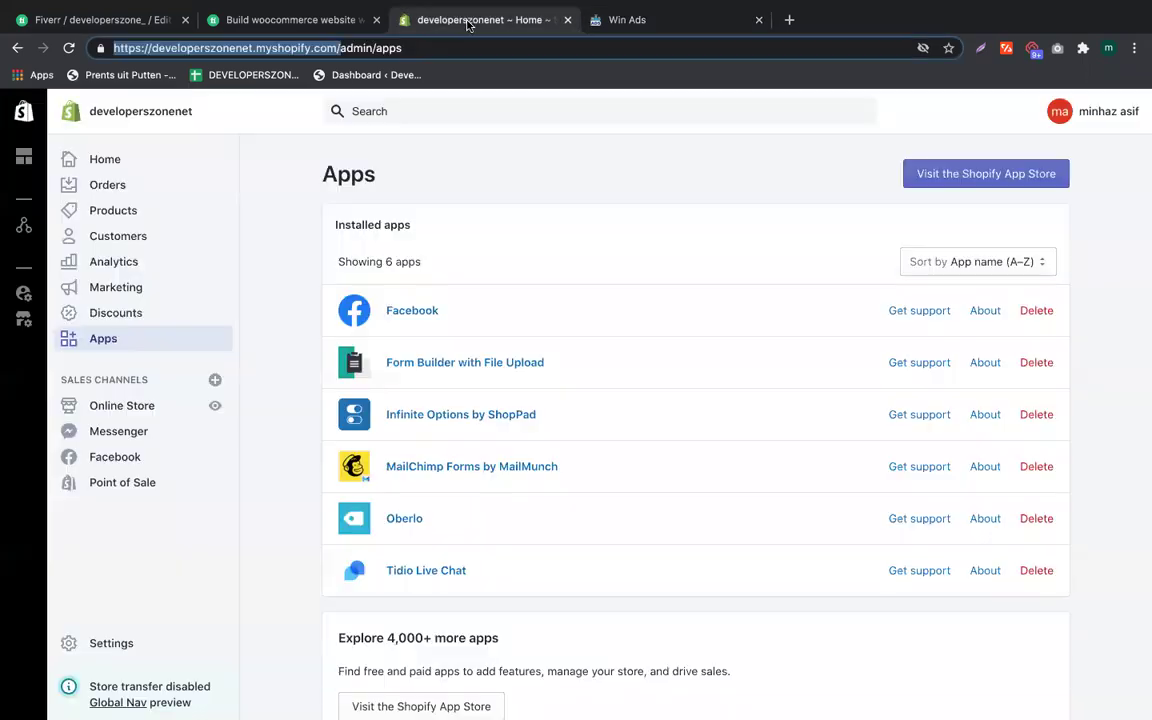
Step: Move between the Shopify apps and WinAds tabs, then return to Facebook Data Sources in Safari
{"action": "left_click", "coordinate": [259, 47]}
{"action": "left_click_drag", "start_coordinate": [334, 48], "coordinate": [88, 48]}
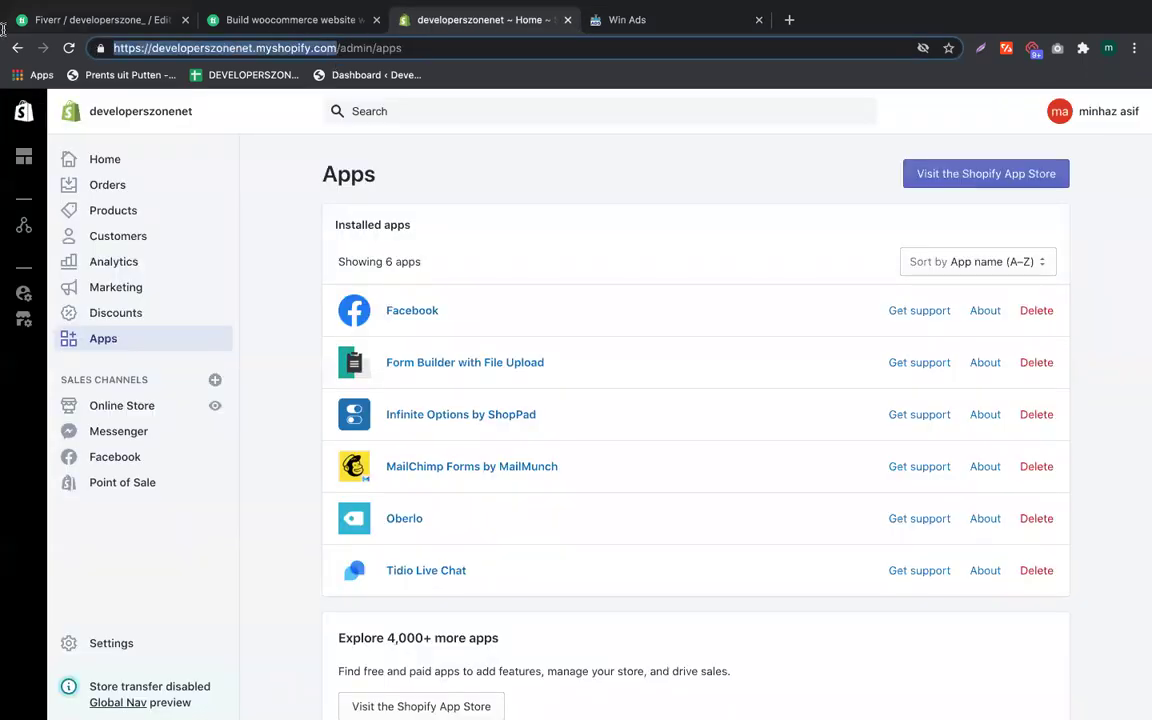
{"action": "left_click", "coordinate": [631, 20]}
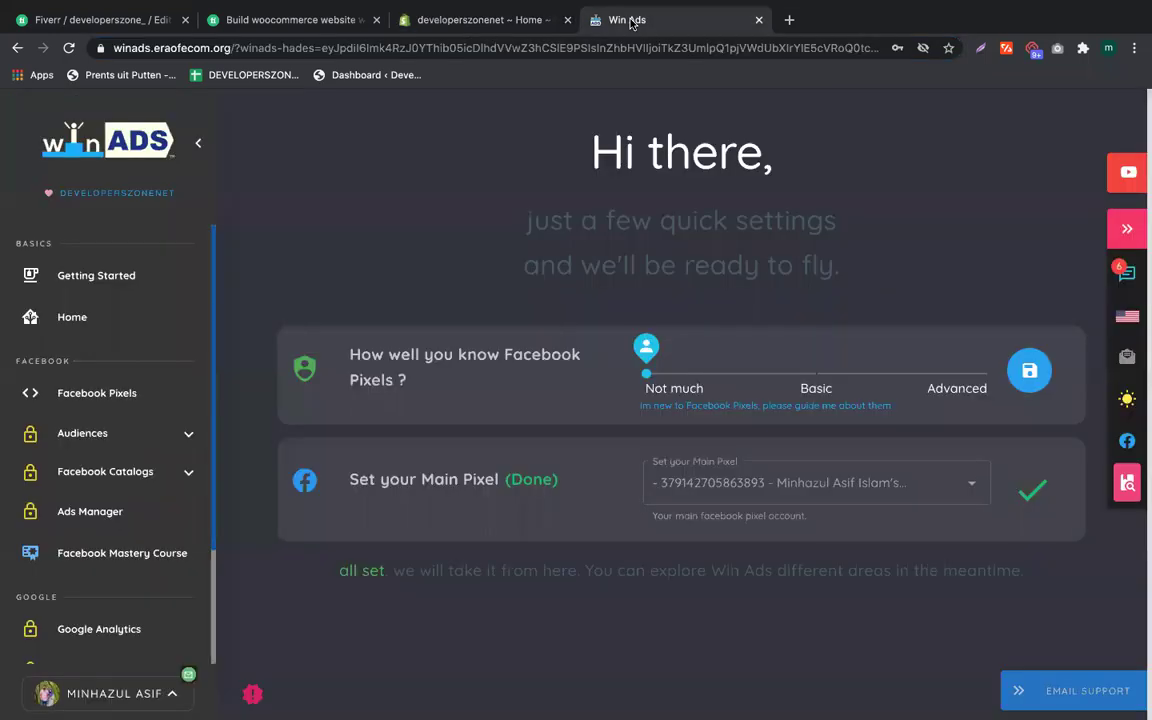
{"action": "left_click", "coordinate": [480, 20]}
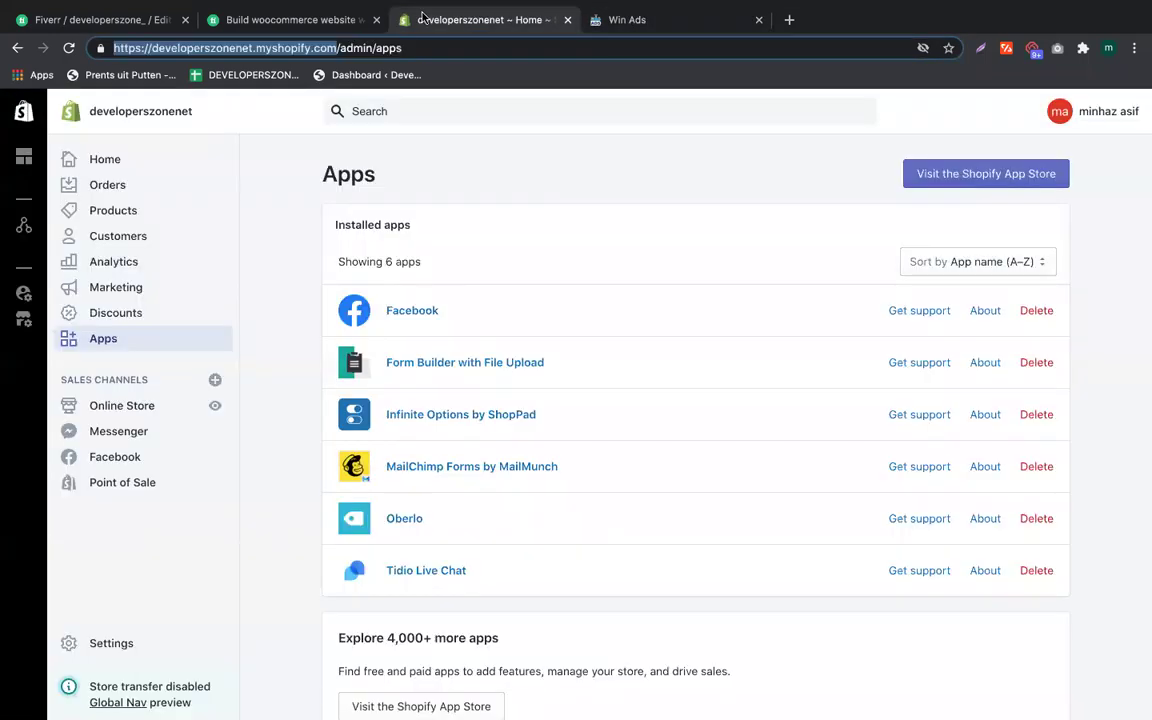
{"action": "left_click", "coordinate": [621, 24]}
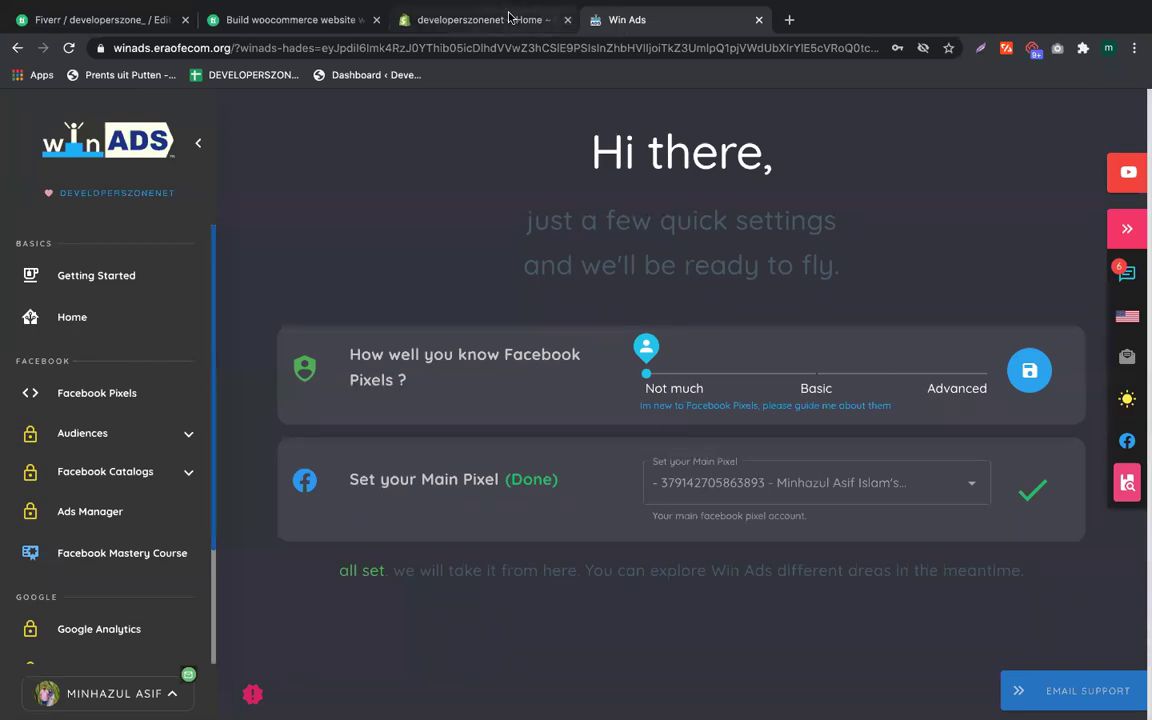
{"action": "left_click", "coordinate": [462, 18]}
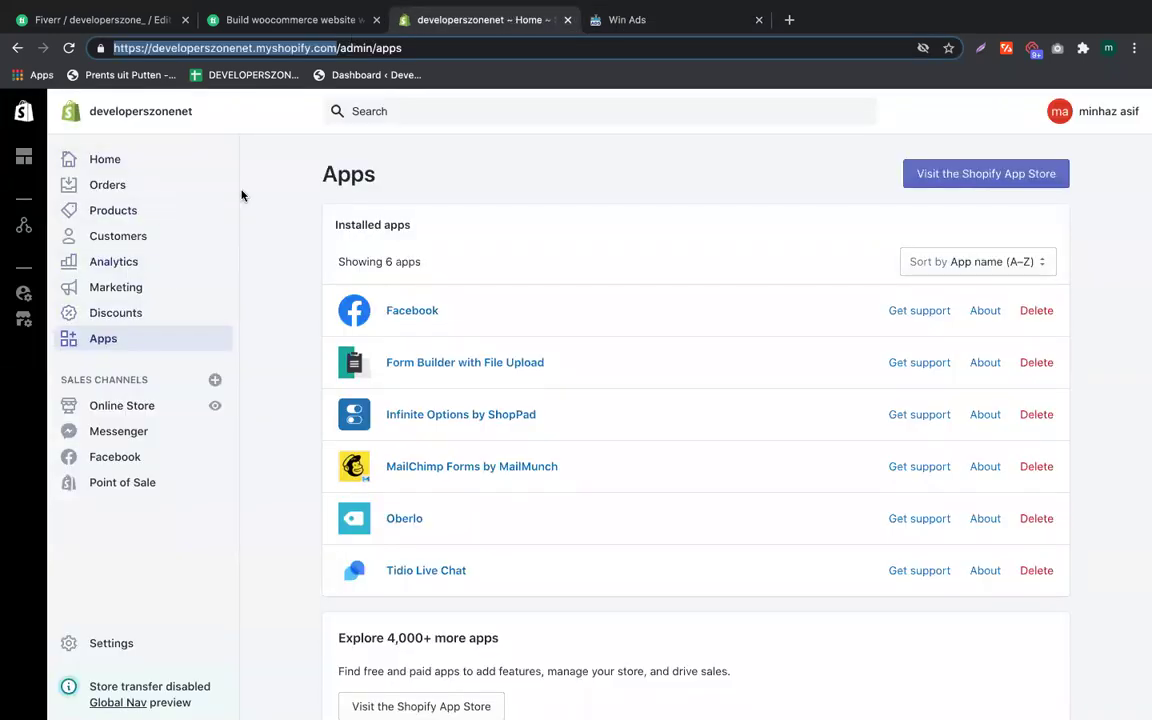
{"action": "left_click", "coordinate": [672, 20]}
{"action": "mouse_move", "coordinate": [1131, 330]}
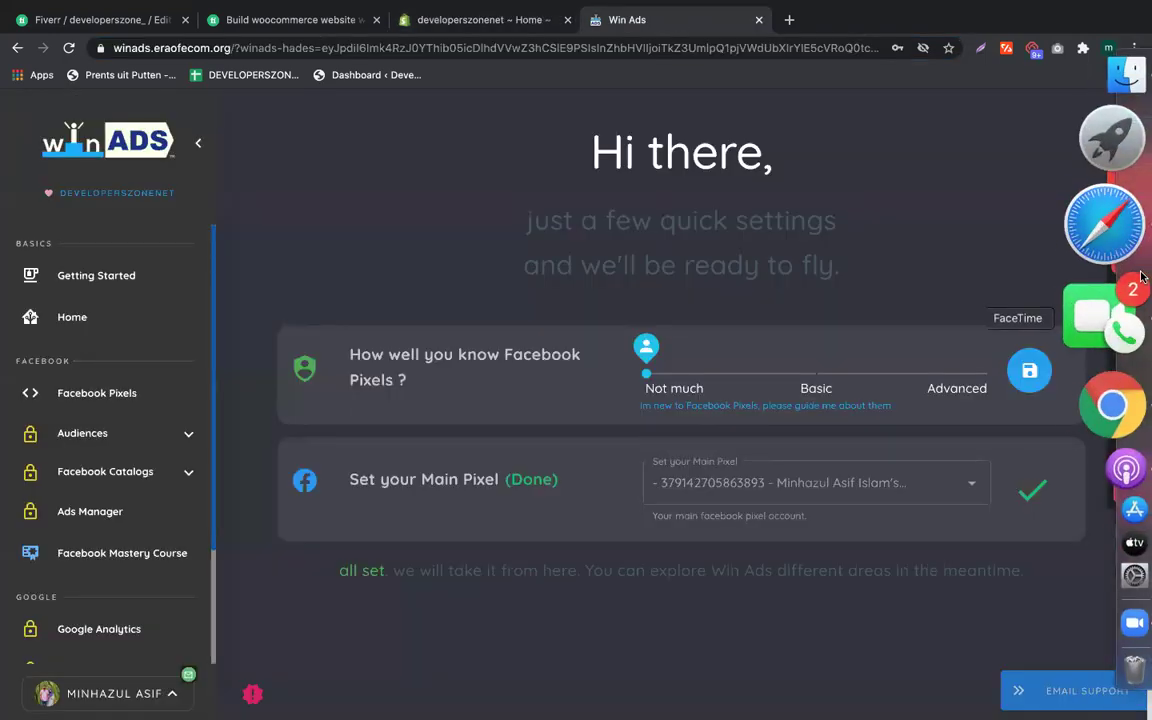
{"action": "left_click", "coordinate": [1131, 258]}
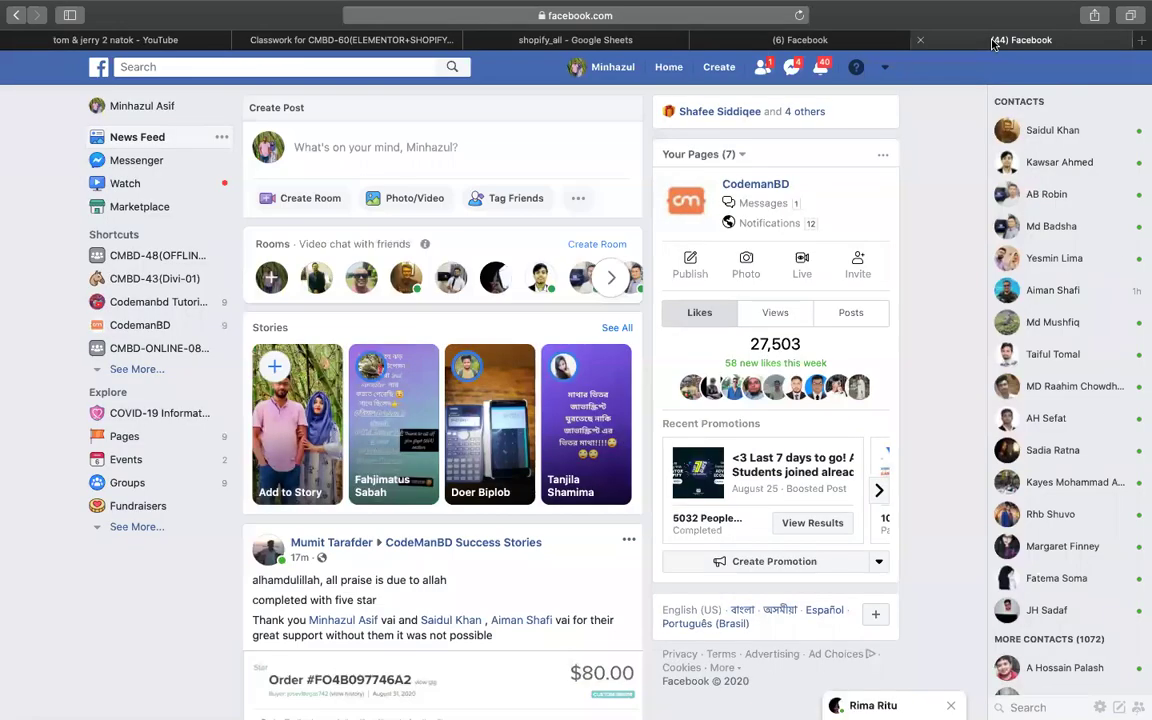
Step: Switch to the Facebook news feed and scroll through its posts
{"action": "left_click", "coordinate": [930, 40]}
{"action": "scroll", "coordinate": [333, 413], "scroll_direction": "down", "scroll_amount": 15}
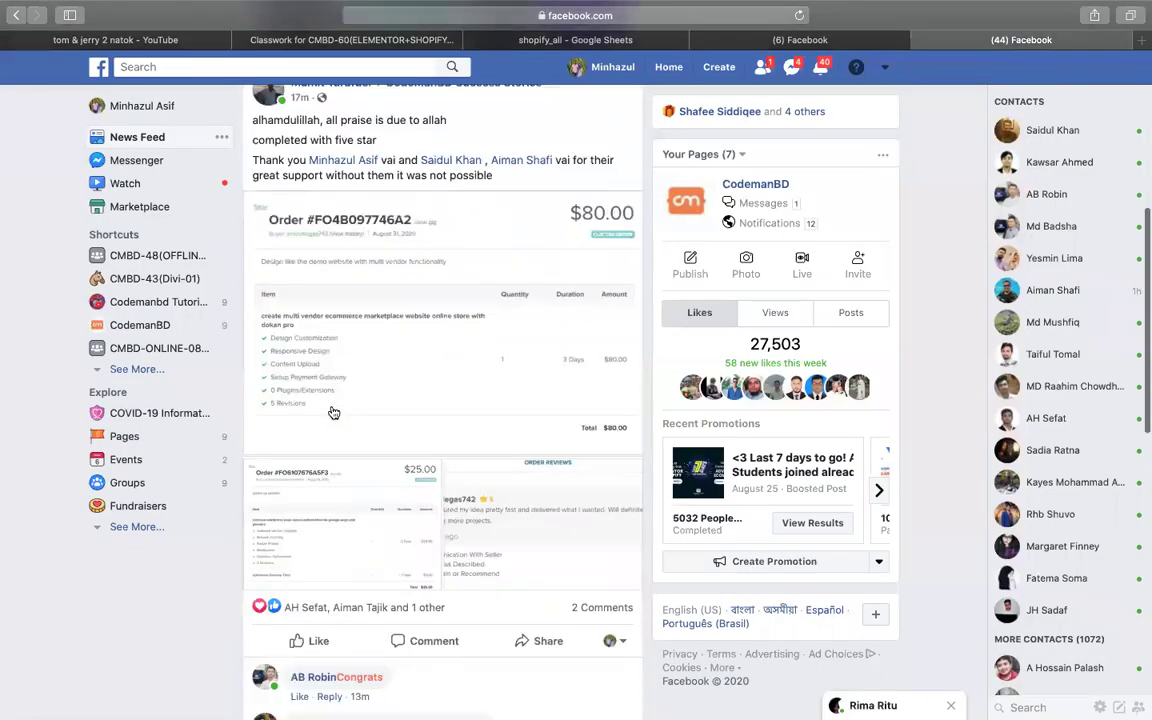
{"action": "scroll", "coordinate": [333, 413], "scroll_direction": "up", "scroll_amount": 1}
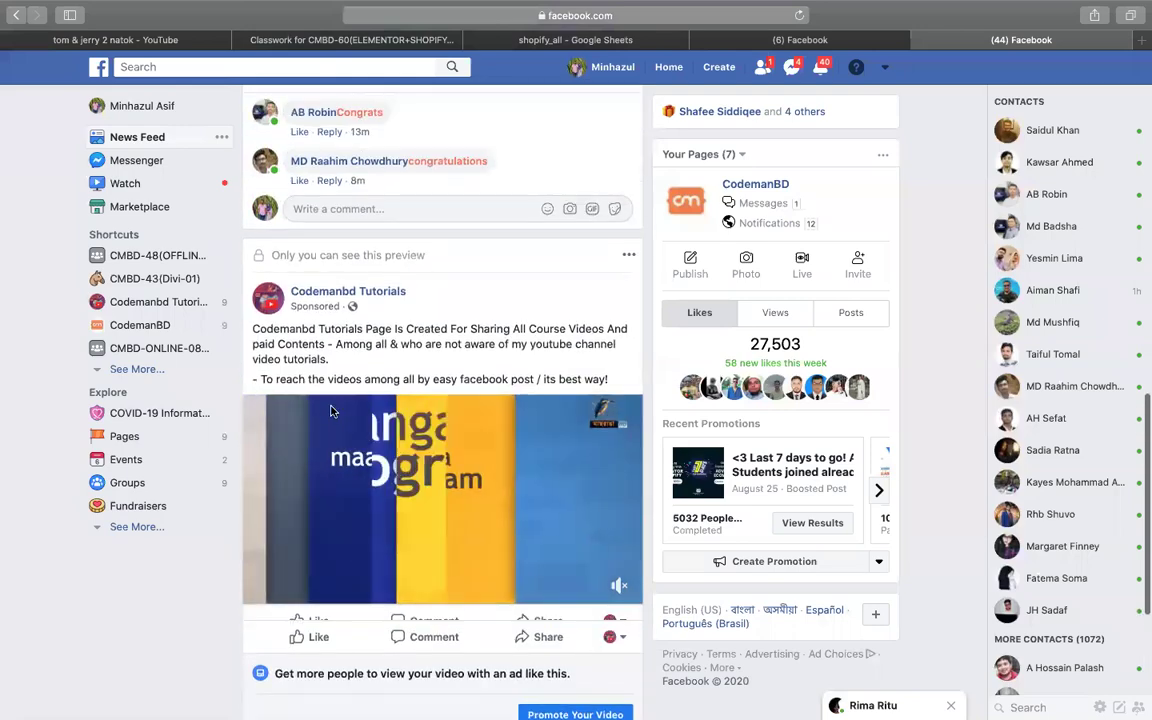
{"action": "scroll", "coordinate": [297, 364], "scroll_direction": "down", "scroll_amount": 4}
{"action": "scroll", "coordinate": [444, 435], "scroll_direction": "up", "scroll_amount": 4}
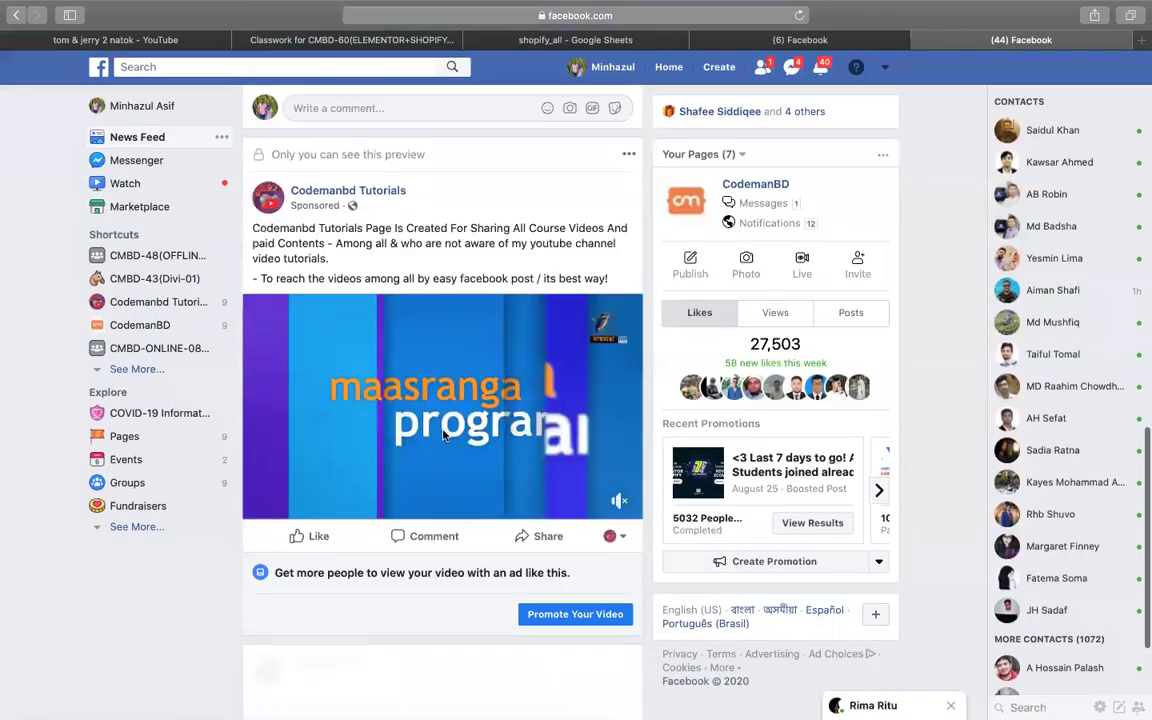
{"action": "scroll", "coordinate": [444, 435], "scroll_direction": "down", "scroll_amount": 4}
{"action": "scroll", "coordinate": [444, 435], "scroll_direction": "up", "scroll_amount": 8}
{"action": "scroll", "coordinate": [444, 435], "scroll_direction": "up", "scroll_amount": 5}
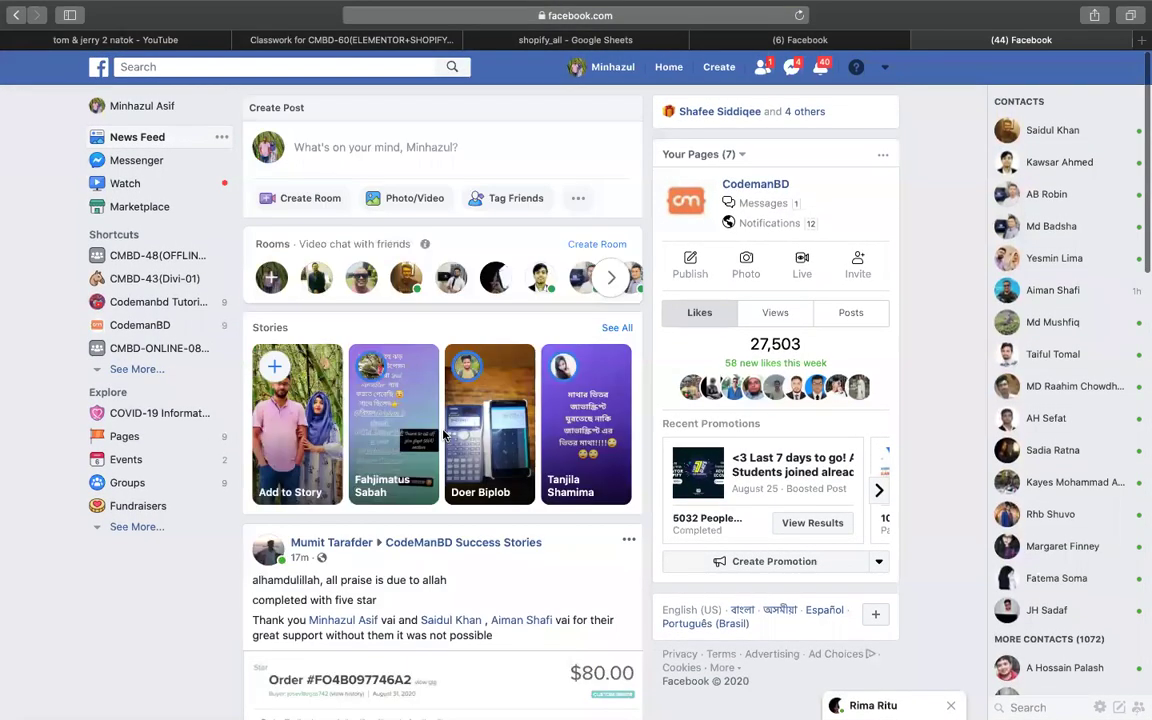
{"action": "scroll", "coordinate": [444, 435], "scroll_direction": "down", "scroll_amount": 11}
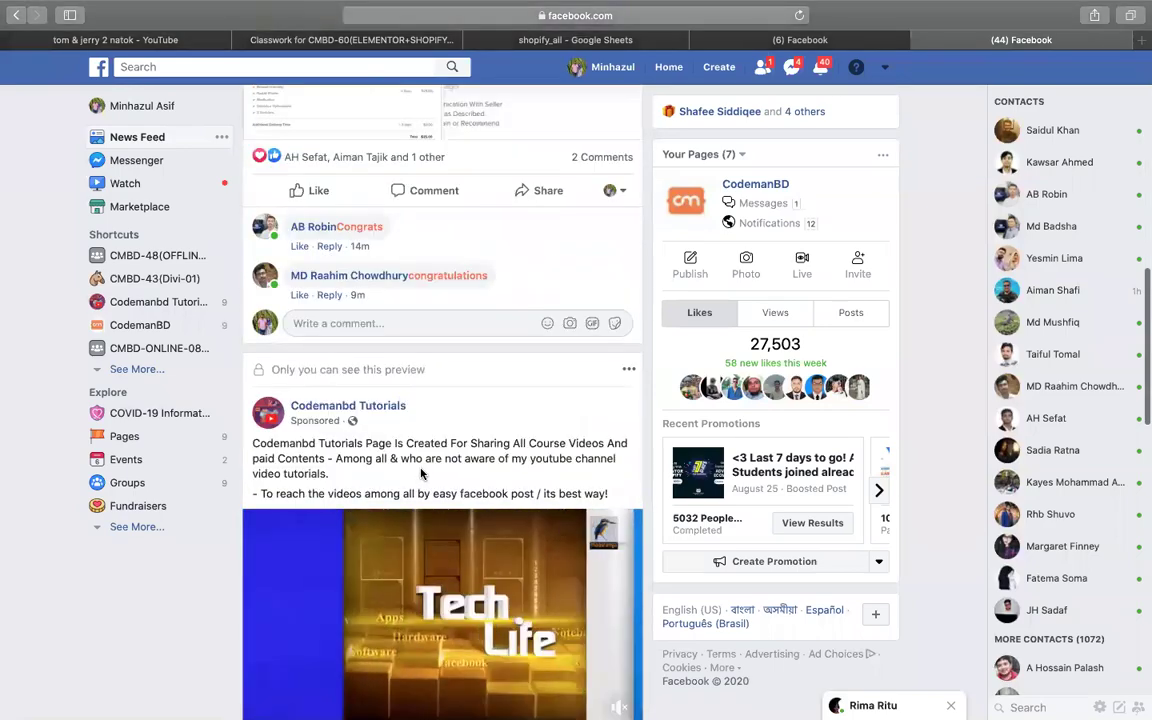
{"action": "scroll", "coordinate": [424, 470], "scroll_direction": "down", "scroll_amount": 2}
{"action": "scroll", "coordinate": [420, 473], "scroll_direction": "down", "scroll_amount": 14}
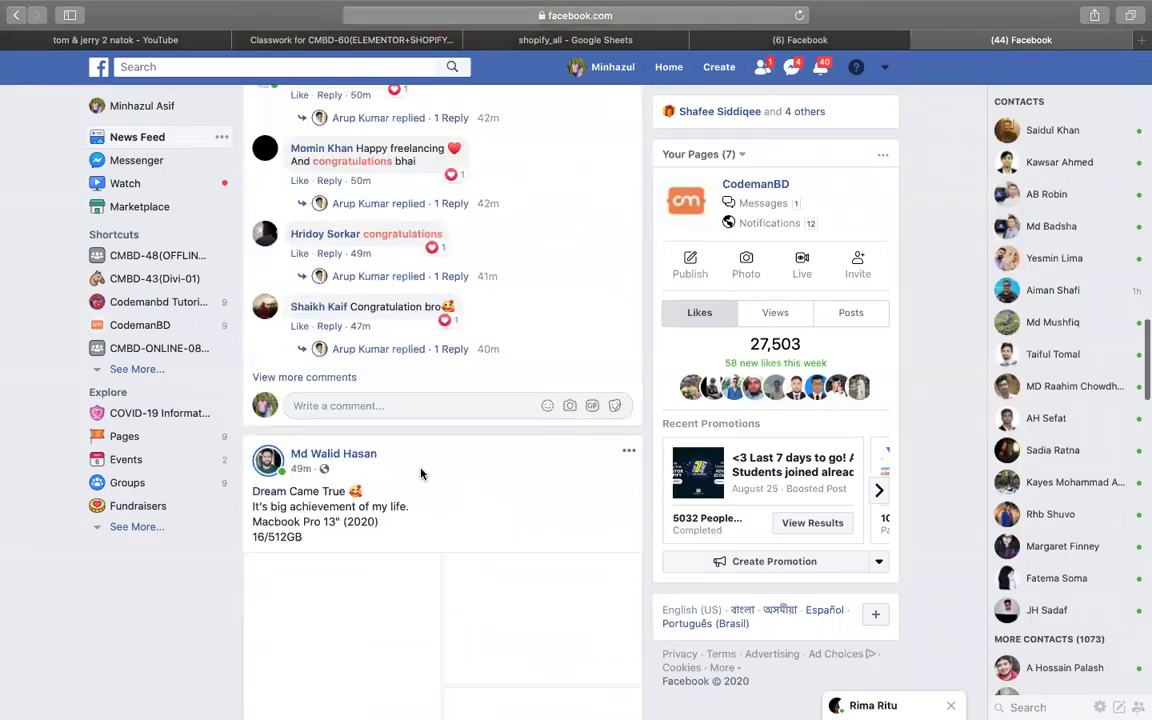
{"action": "scroll", "coordinate": [421, 473], "scroll_direction": "down", "scroll_amount": 12}
{"action": "scroll", "coordinate": [333, 284], "scroll_direction": "up", "scroll_amount": 2}
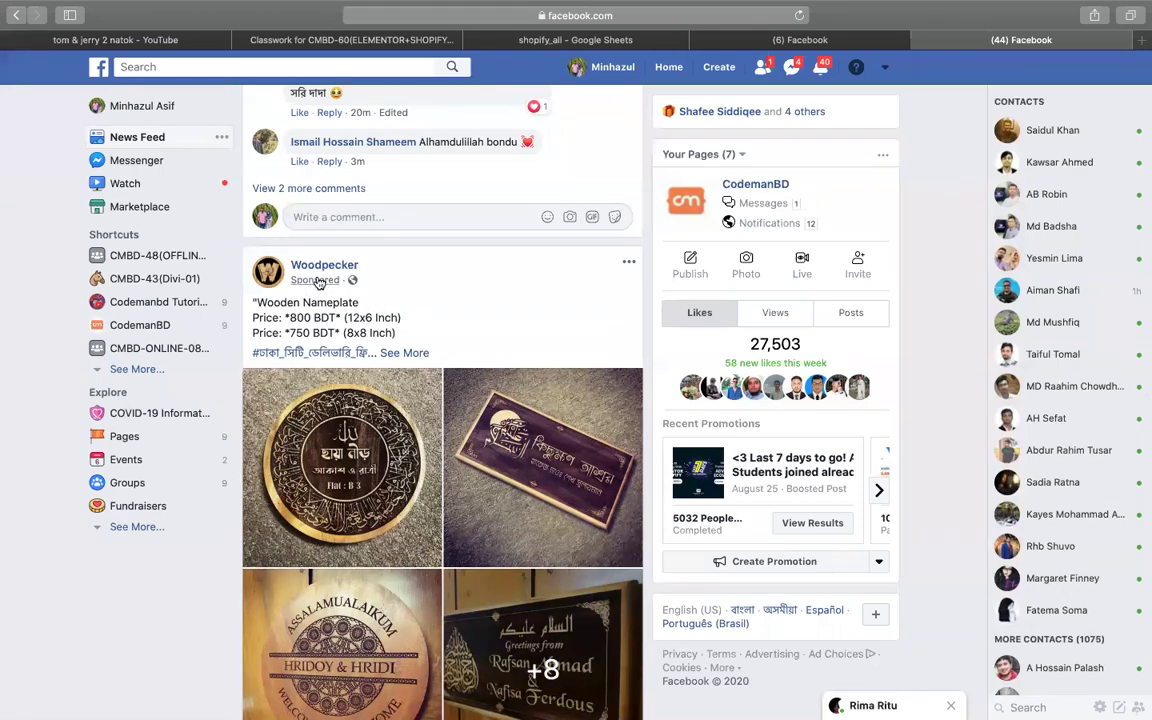
{"action": "mouse_move", "coordinate": [326, 268]}
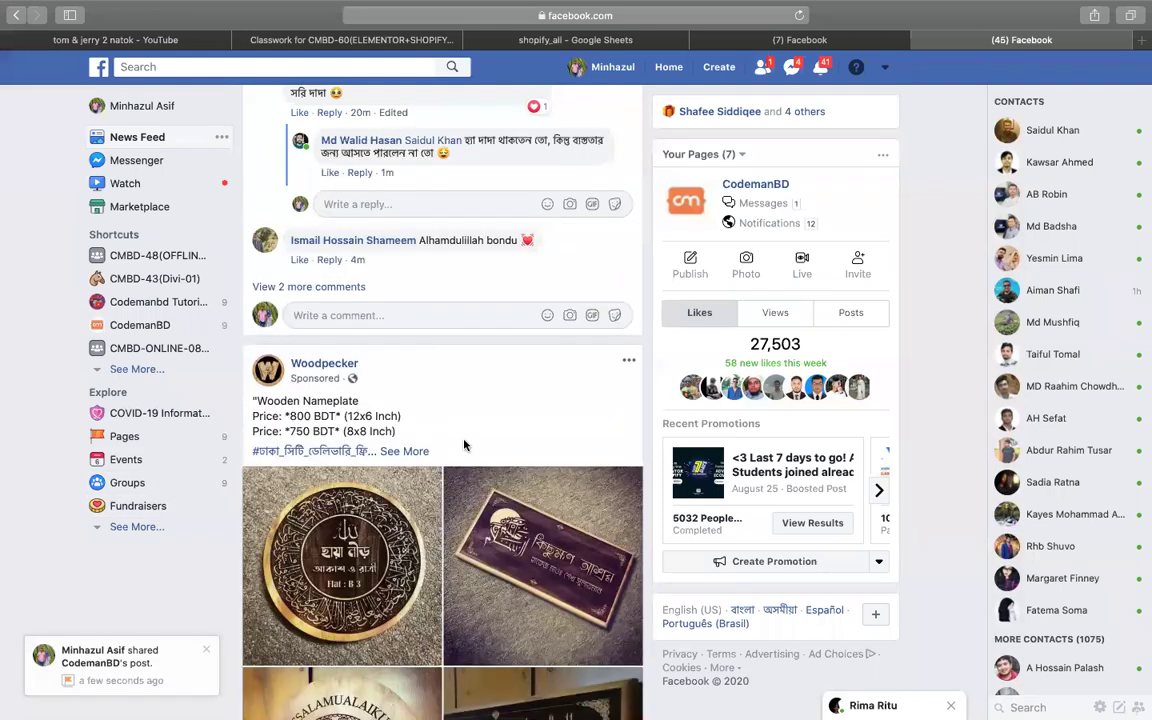
{"action": "scroll", "coordinate": [465, 446], "scroll_direction": "down", "scroll_amount": 1}
{"action": "scroll", "coordinate": [465, 446], "scroll_direction": "down", "scroll_amount": 1}
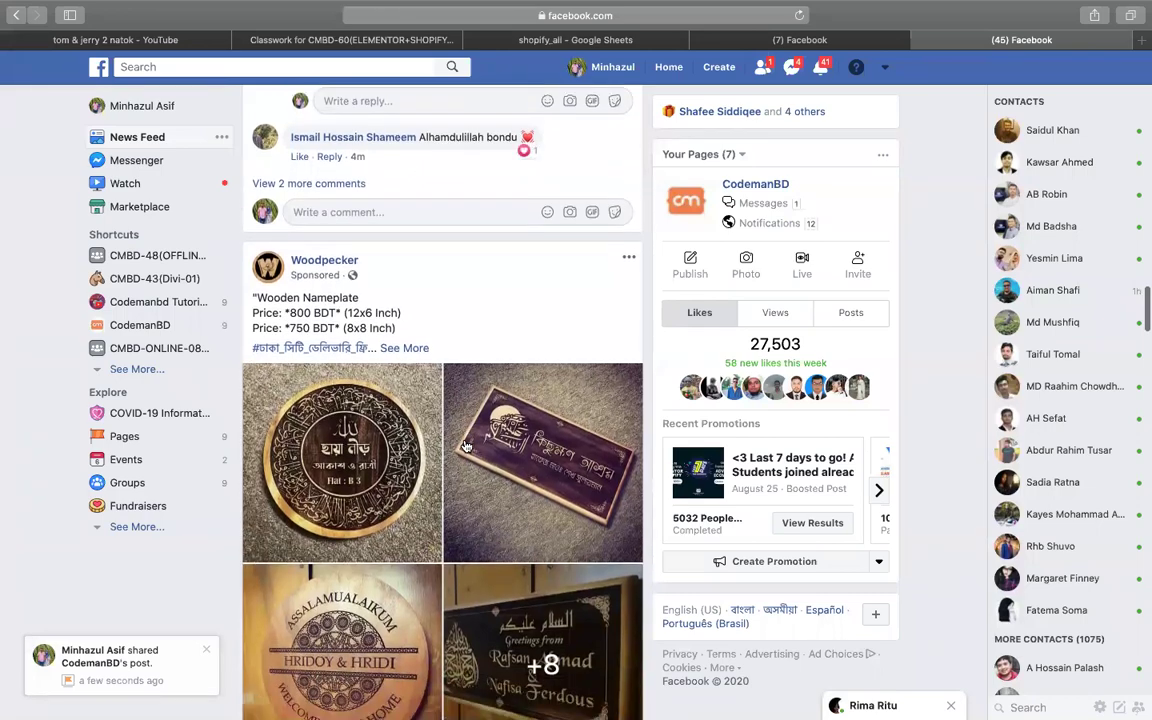
{"action": "scroll", "coordinate": [465, 446], "scroll_direction": "down", "scroll_amount": 5}
{"action": "scroll", "coordinate": [465, 446], "scroll_direction": "up", "scroll_amount": 5}
Step: Back in WinAds, save the Facebook Pixels experience level as Not much
{"action": "mouse_move", "coordinate": [1141, 311]}
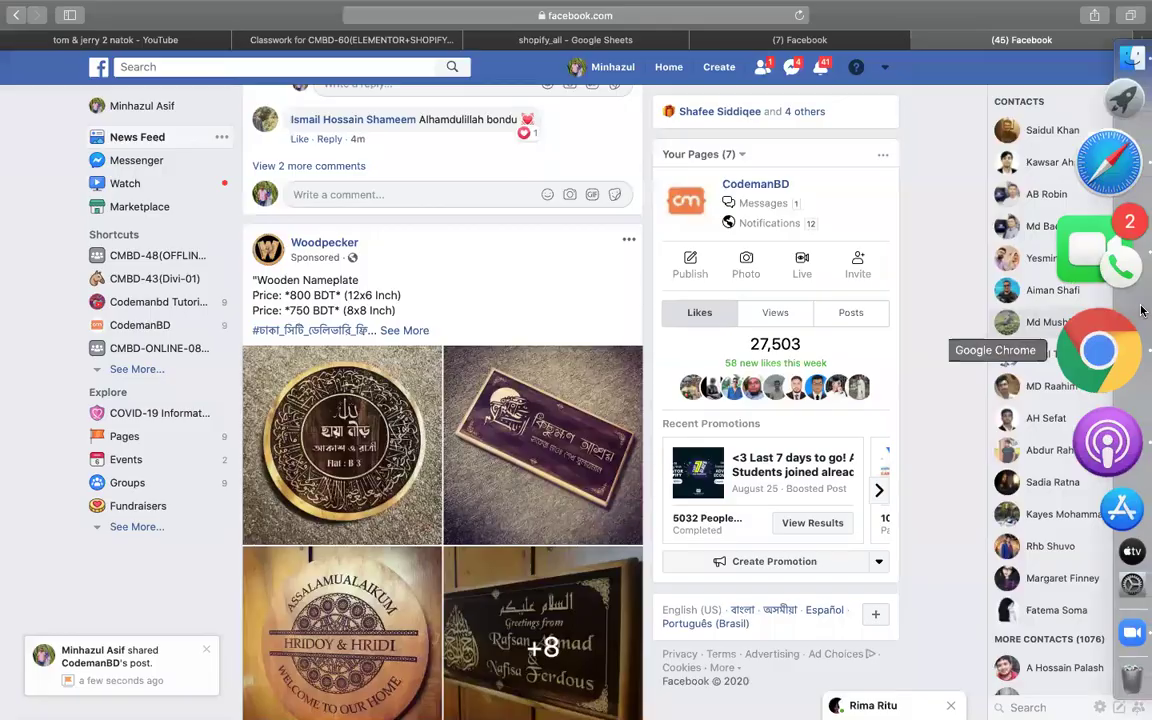
{"action": "left_click", "coordinate": [1120, 345]}
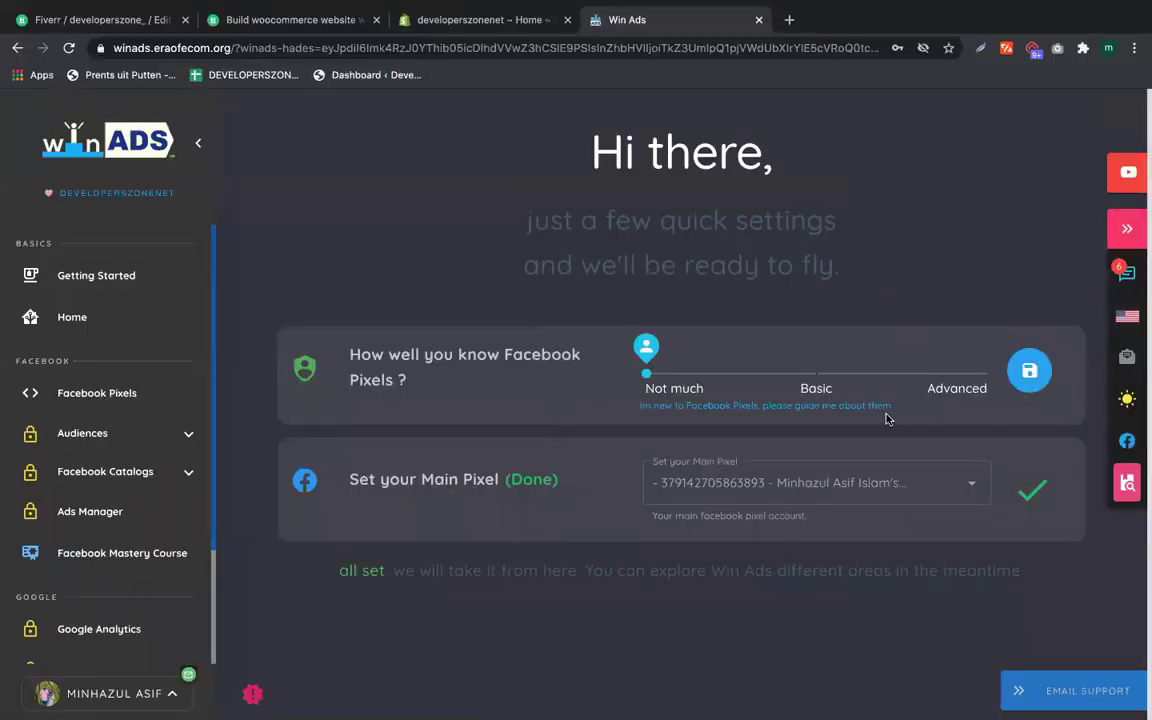
{"action": "left_click", "coordinate": [1029, 370]}
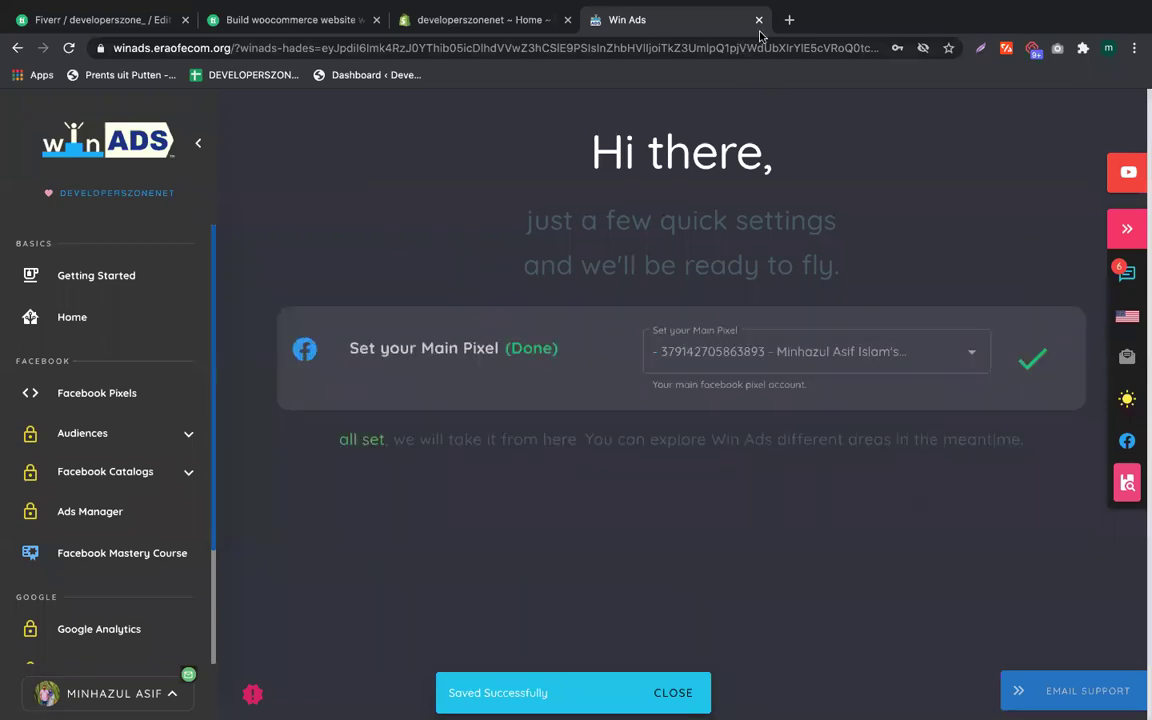
Step: Search Google for 'facebook pixel helper chrome' in a new Chrome tab
{"action": "left_click", "coordinate": [790, 20]}
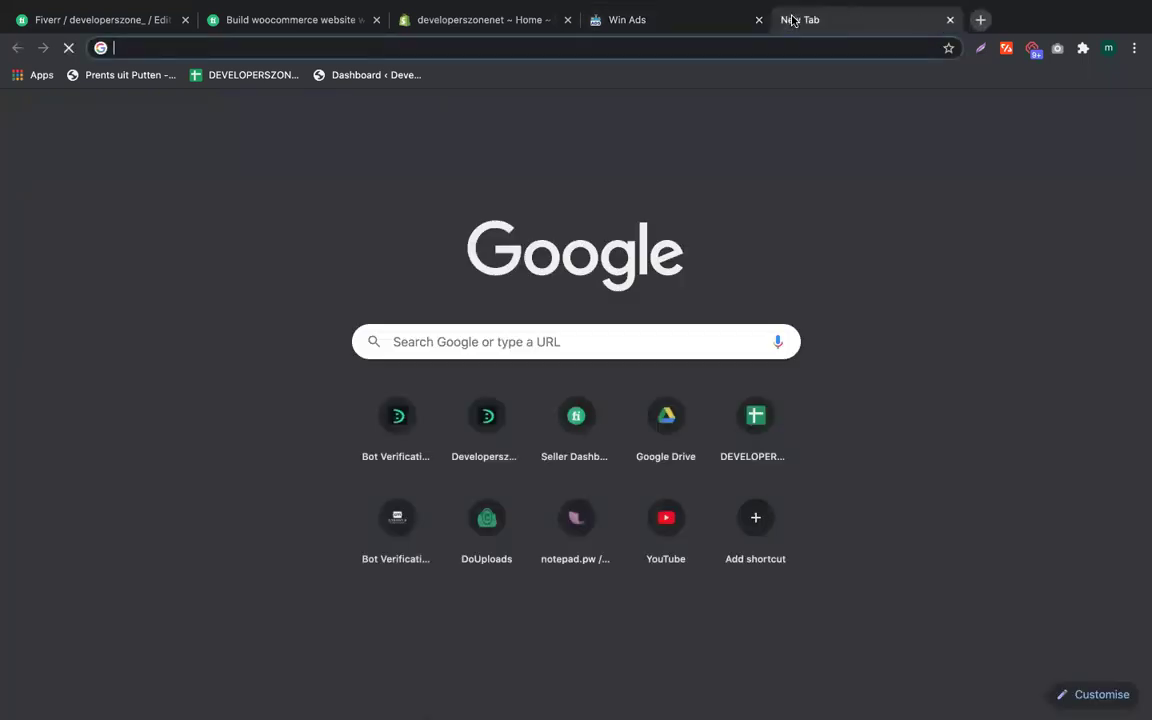
{"action": "type", "text": "faceboo k"}
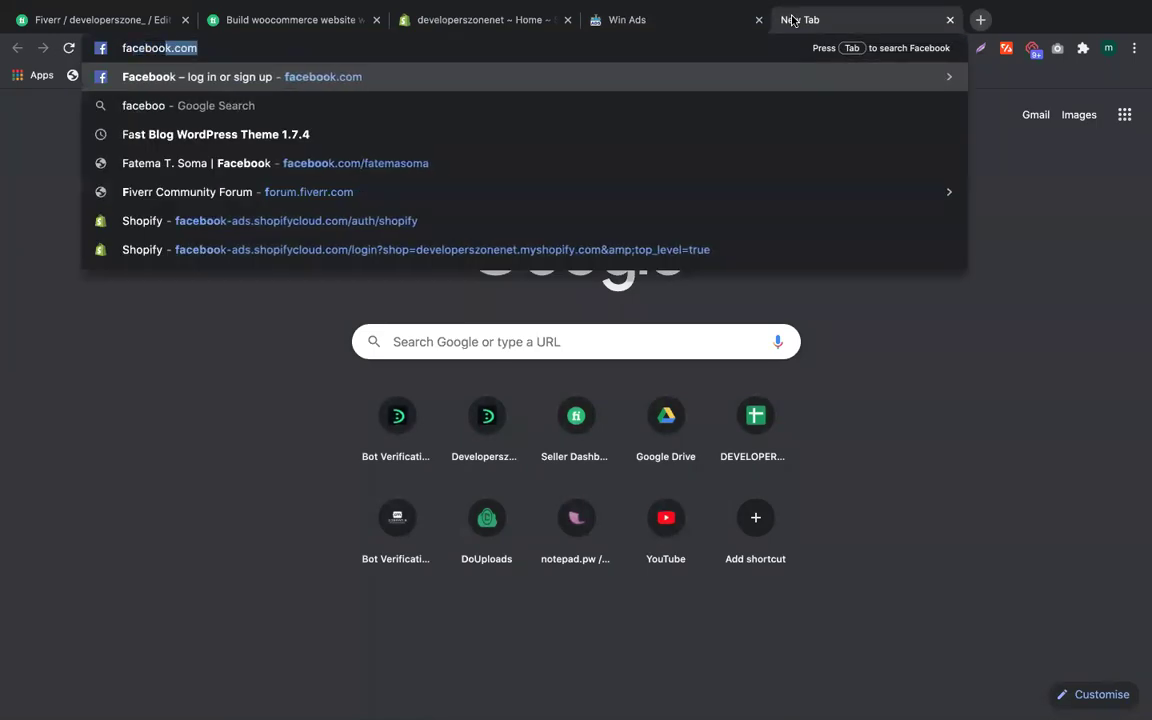
{"action": "key", "text": "BackSpace"}
{"action": "key", "text": "BackSpace"}
{"action": "type", "text": "k pi"}
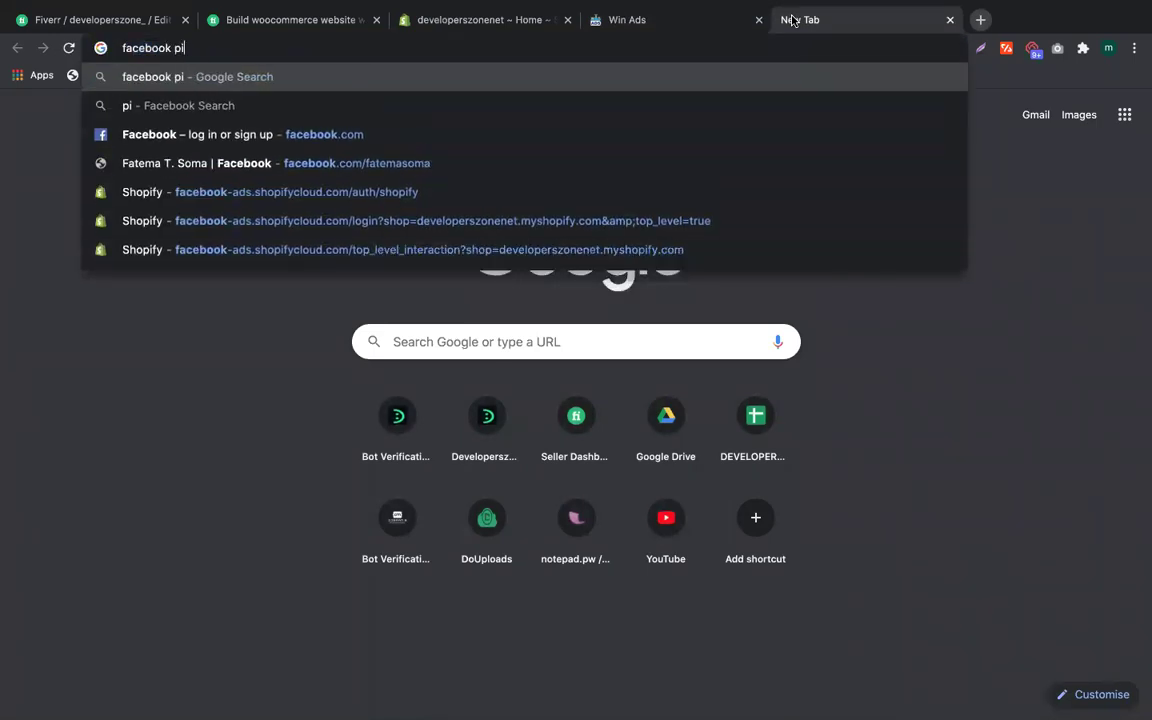
{"action": "type", "text": "xel helpe"}
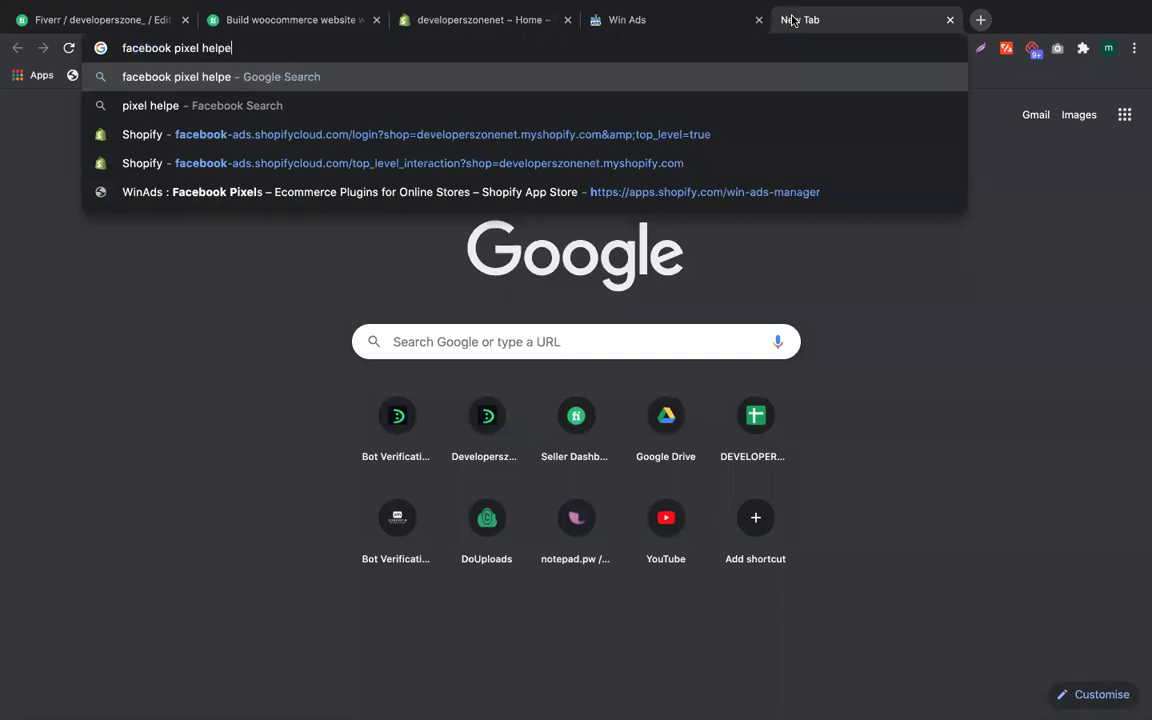
{"action": "type", "text": "r chrome"}
{"action": "key", "text": "Return"}
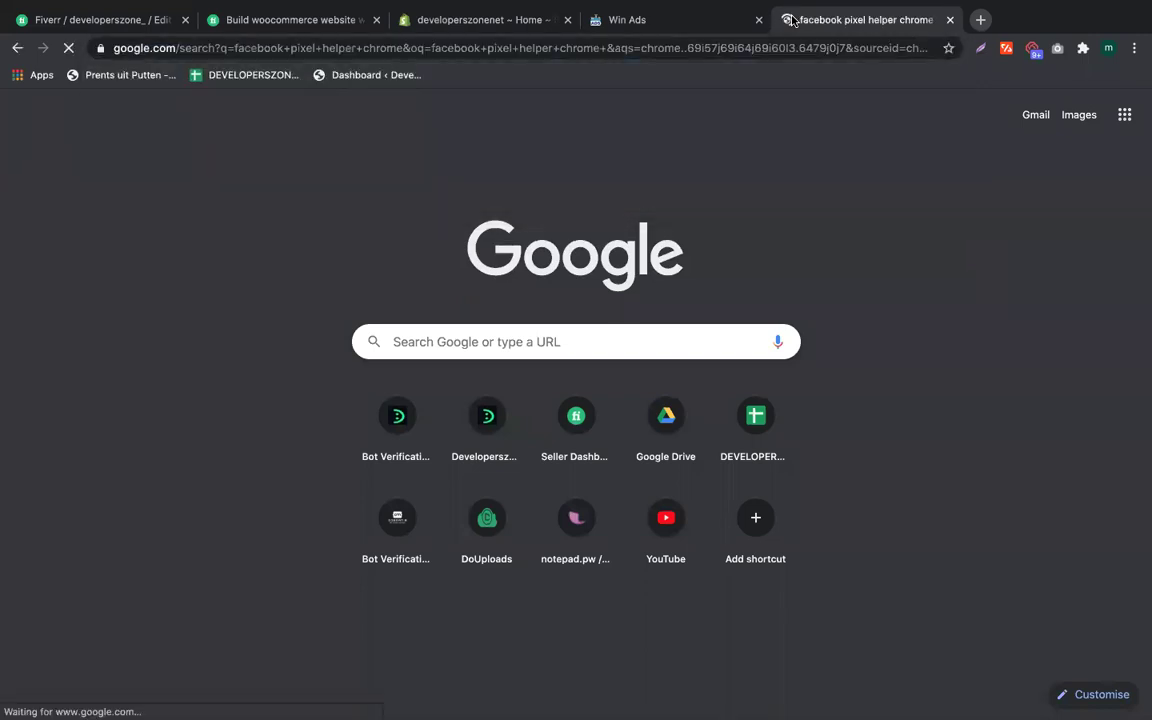
Step: Add the Facebook Pixel Helper extension from the Chrome Web Store and pin it to the toolbar
{"action": "left_click", "coordinate": [250, 250]}
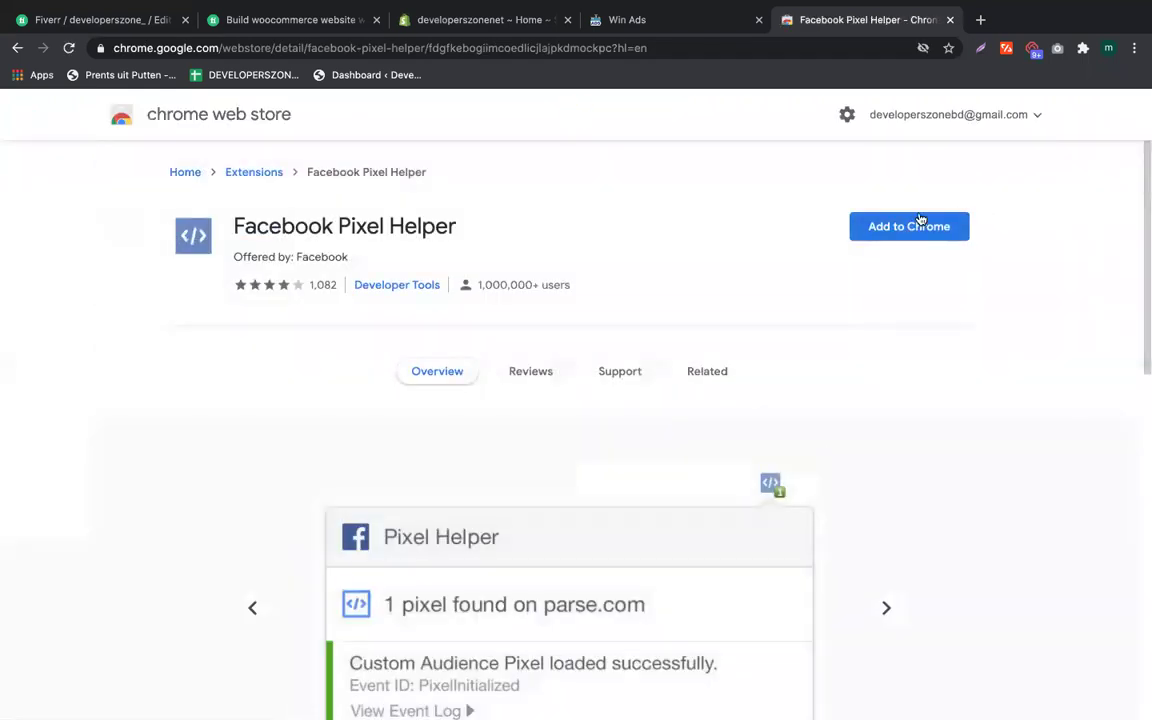
{"action": "left_click", "coordinate": [916, 228]}
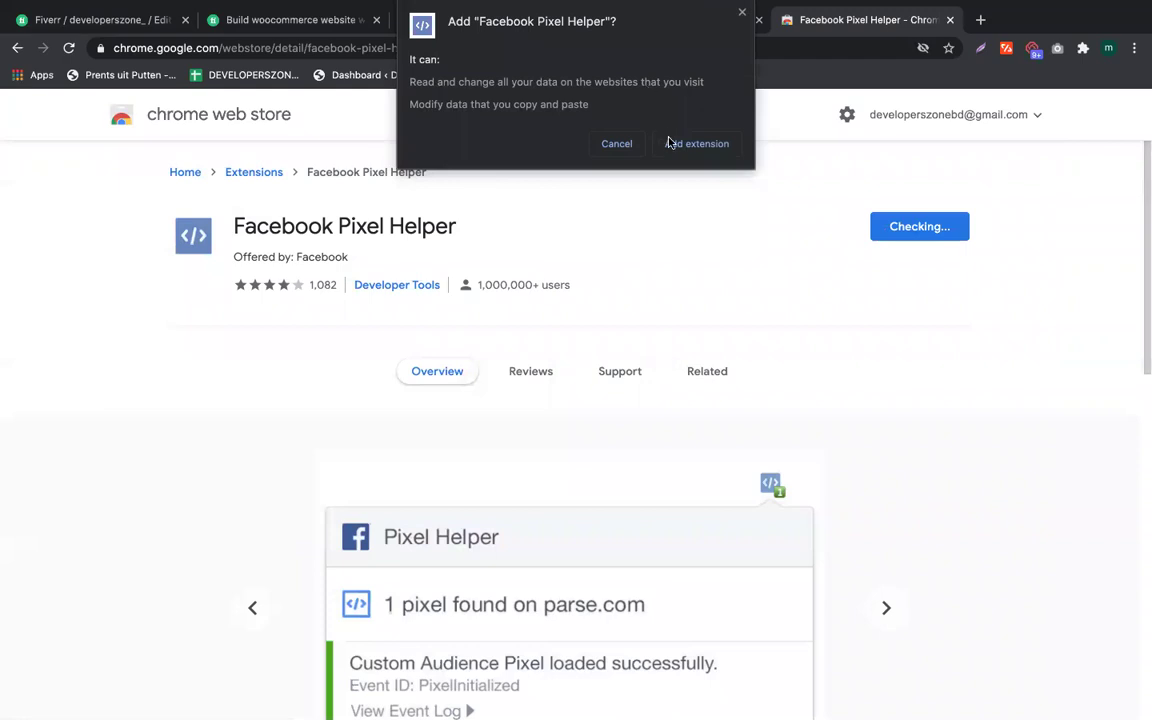
{"action": "left_click", "coordinate": [671, 144]}
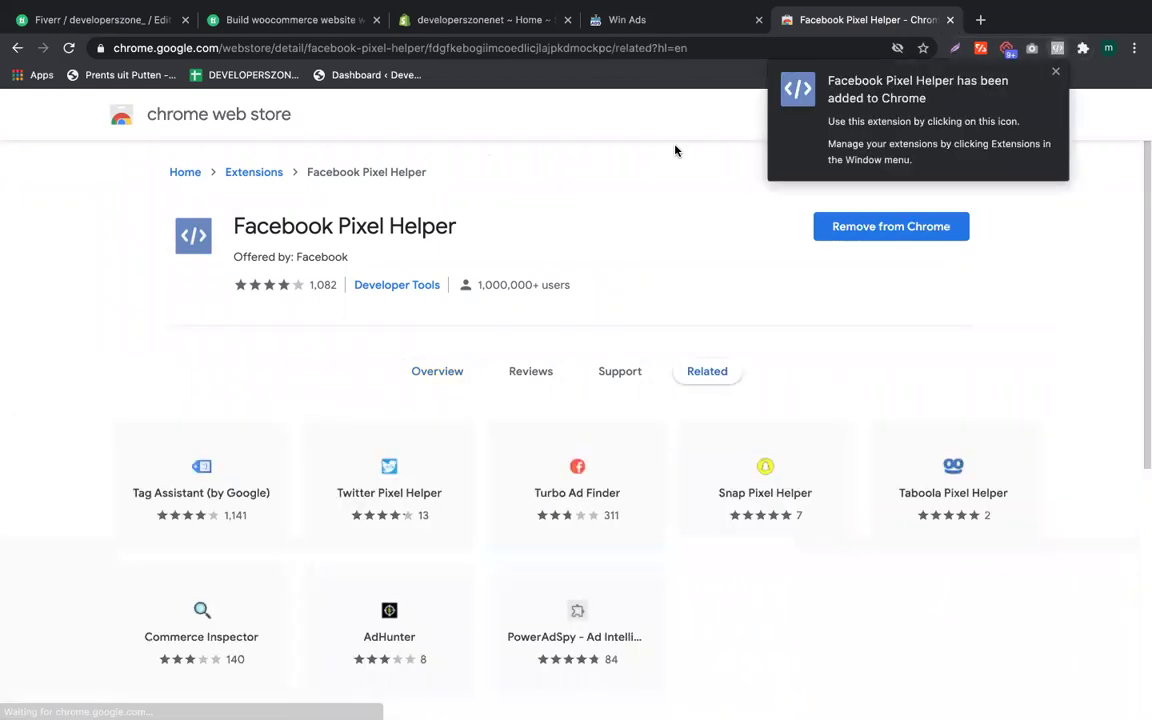
{"action": "left_click", "coordinate": [1056, 74]}
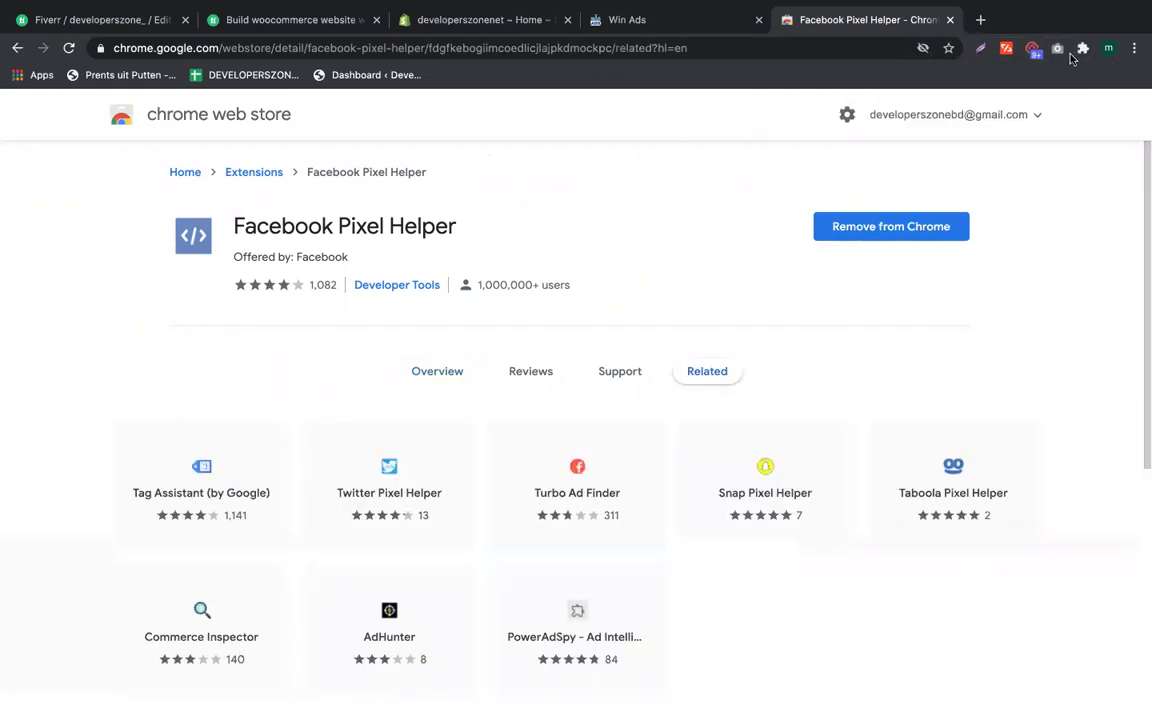
{"action": "left_click", "coordinate": [1083, 48]}
{"action": "left_click", "coordinate": [1046, 163]}
{"action": "left_click", "coordinate": [404, 48]}
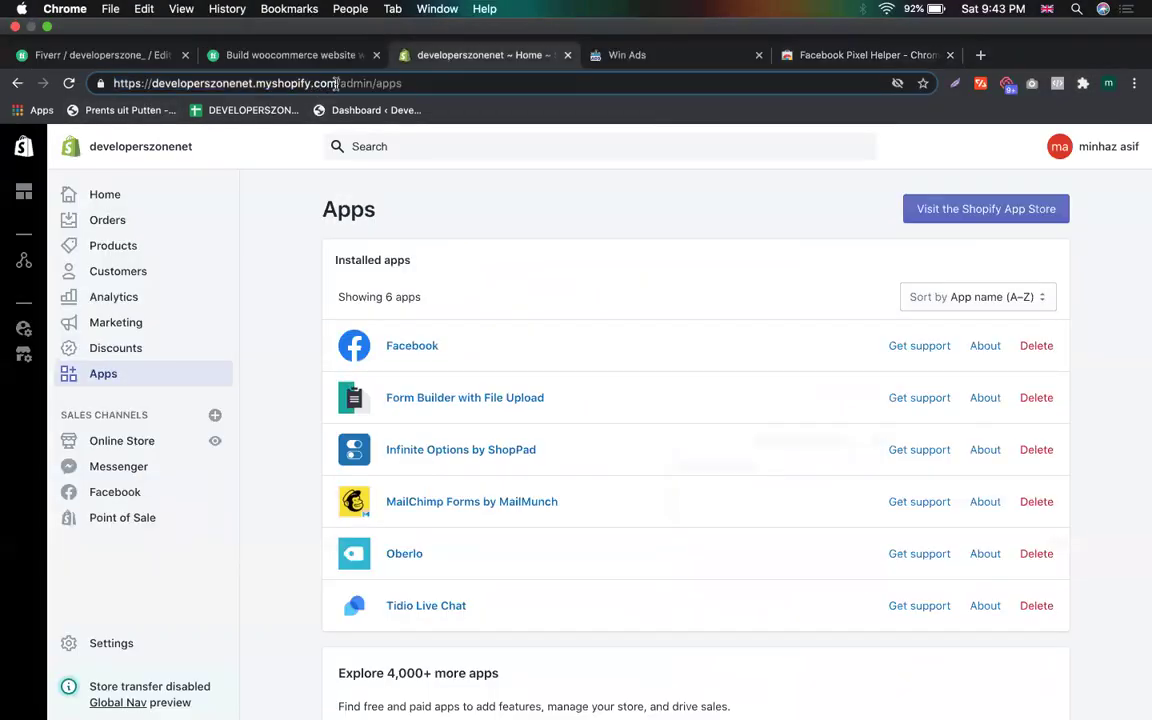
Step: Open the developerszonenet.myshopify.com storefront in a new tab and close the Web Store tab
{"action": "right_click", "coordinate": [297, 87]}
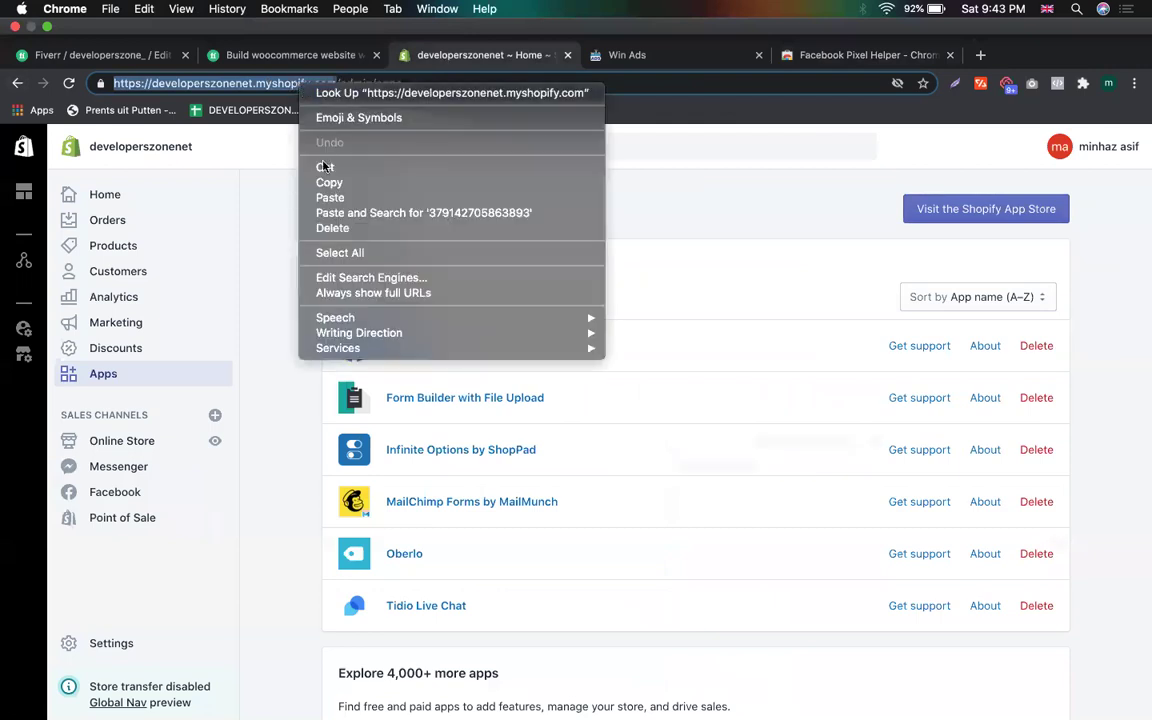
{"action": "left_click", "coordinate": [325, 180]}
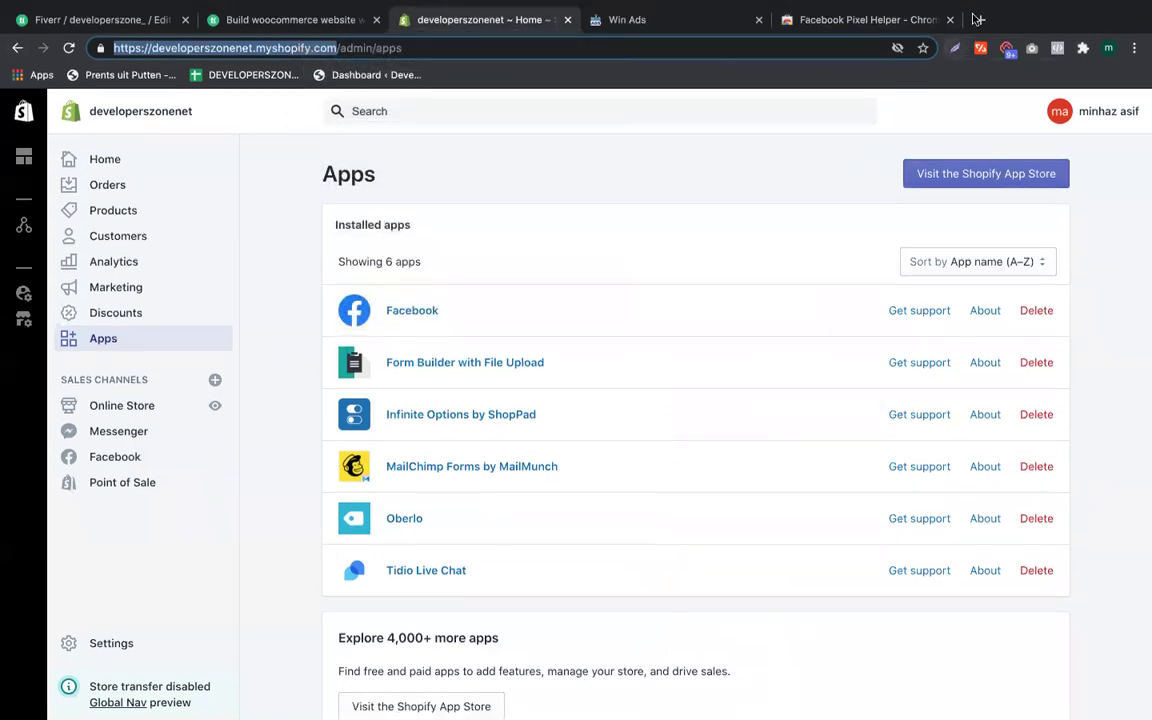
{"action": "key", "text": "super+t"}
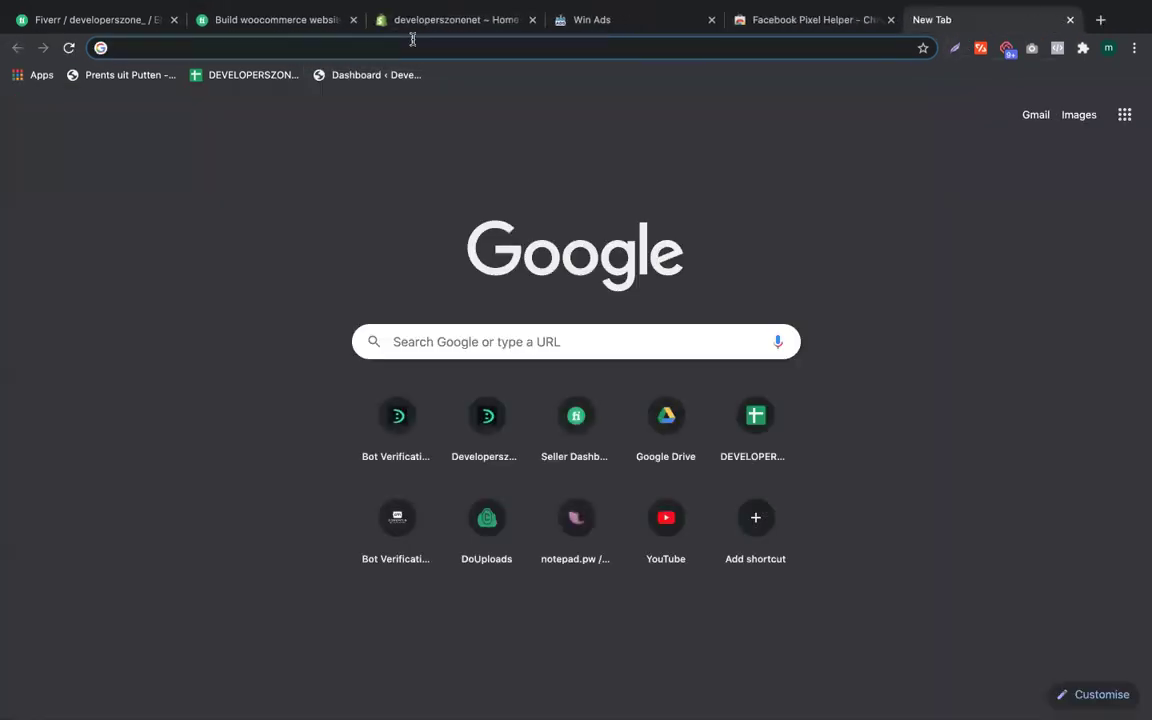
{"action": "right_click", "coordinate": [425, 40]}
{"action": "left_click", "coordinate": [578, 141]}
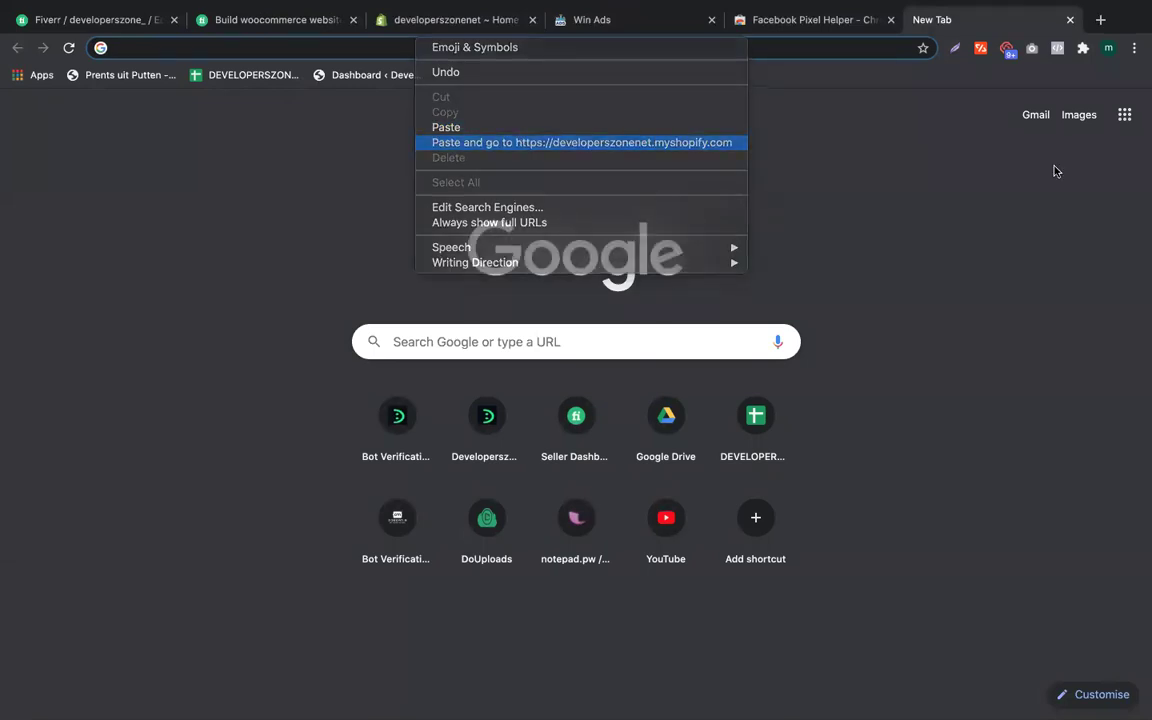
{"action": "left_click", "coordinate": [891, 20]}
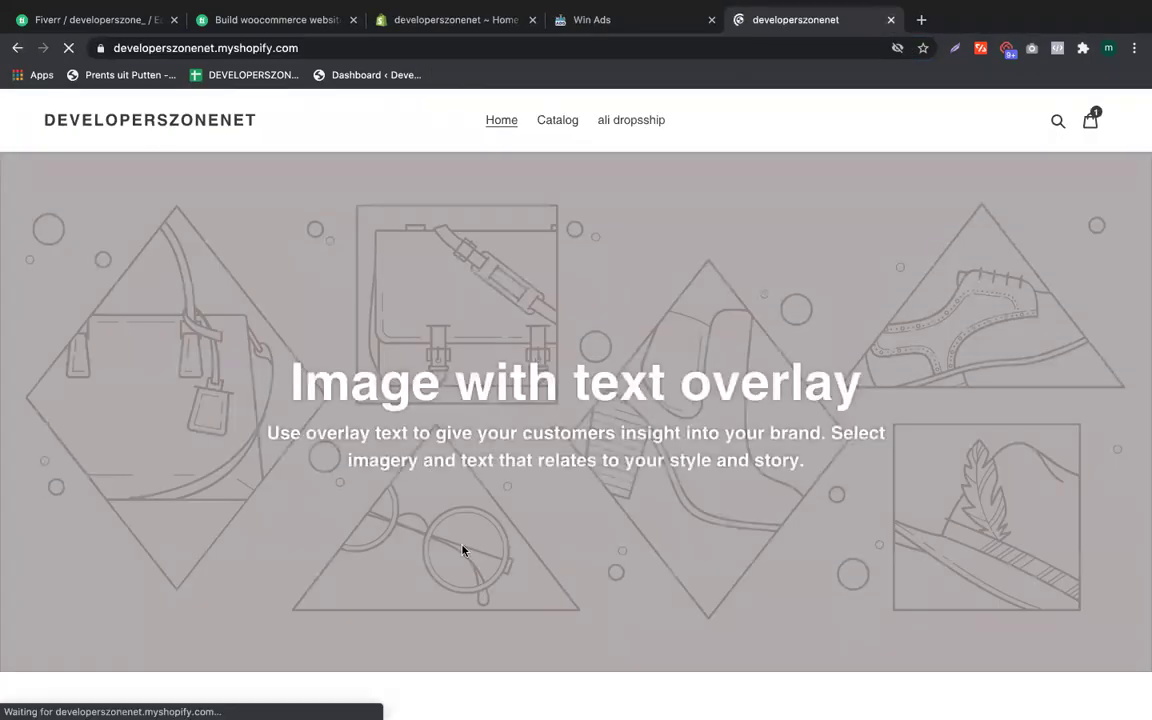
Step: Confirm with Pixel Helper that one pixel fires PageView on the storefront home page
{"action": "left_click", "coordinate": [1057, 48]}
{"action": "left_click", "coordinate": [1058, 50]}
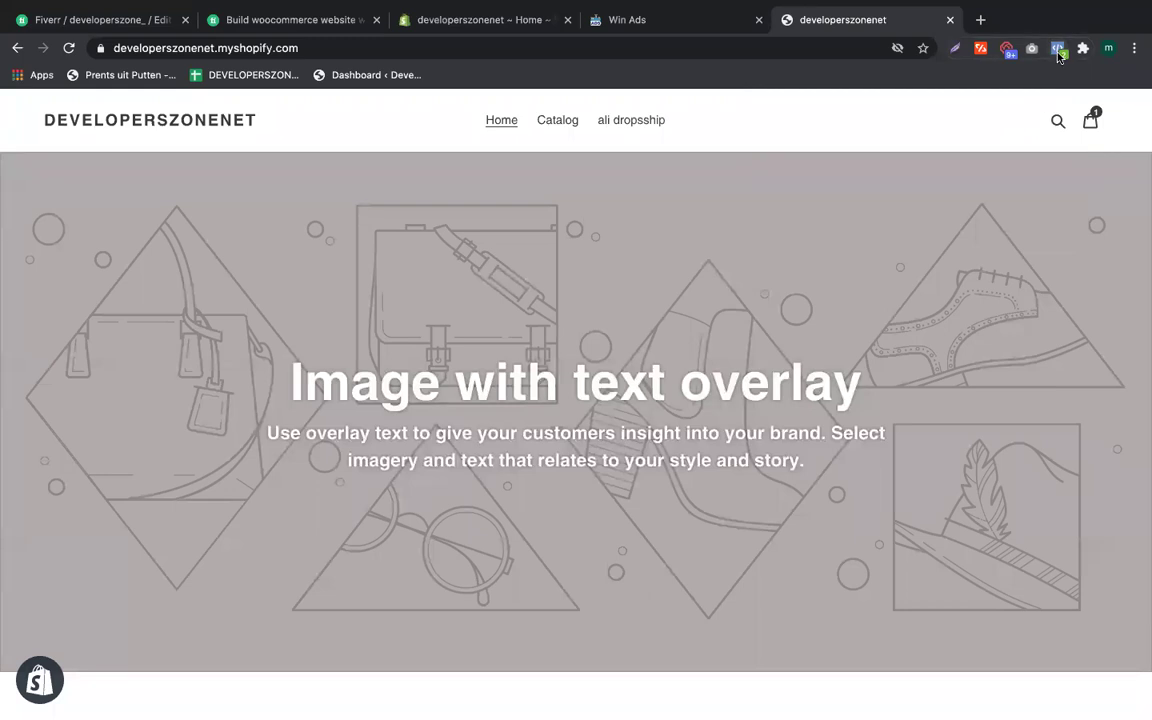
{"action": "left_click", "coordinate": [1058, 55]}
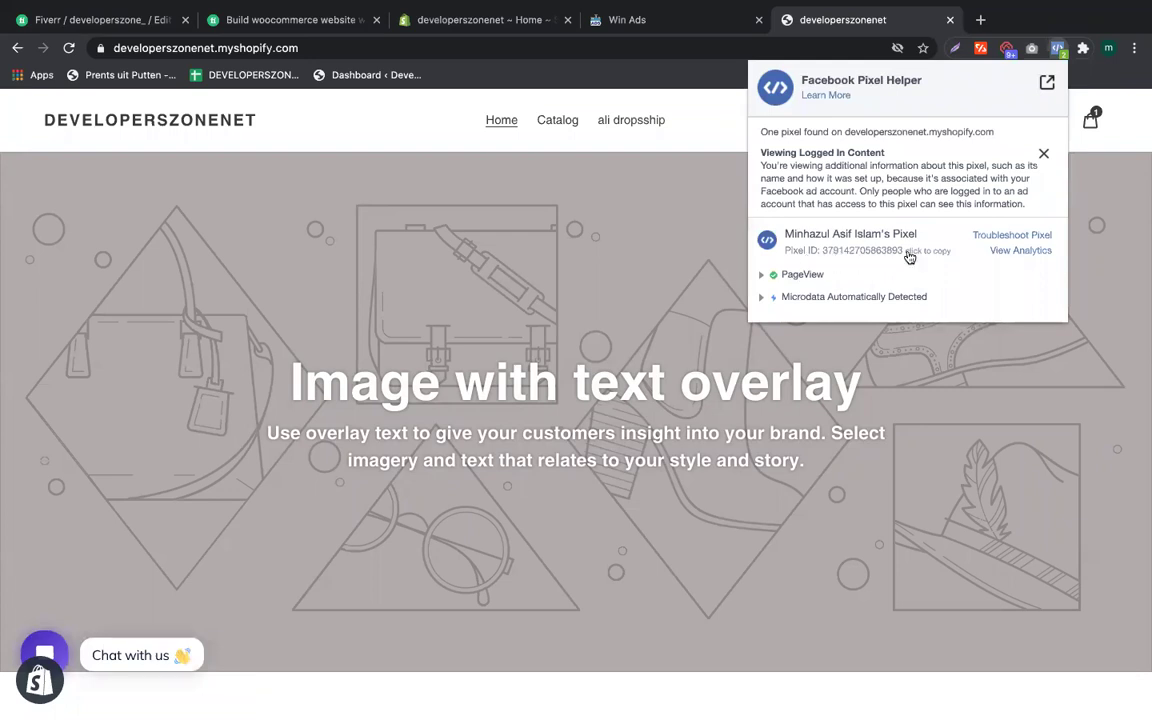
{"action": "left_click", "coordinate": [1042, 154]}
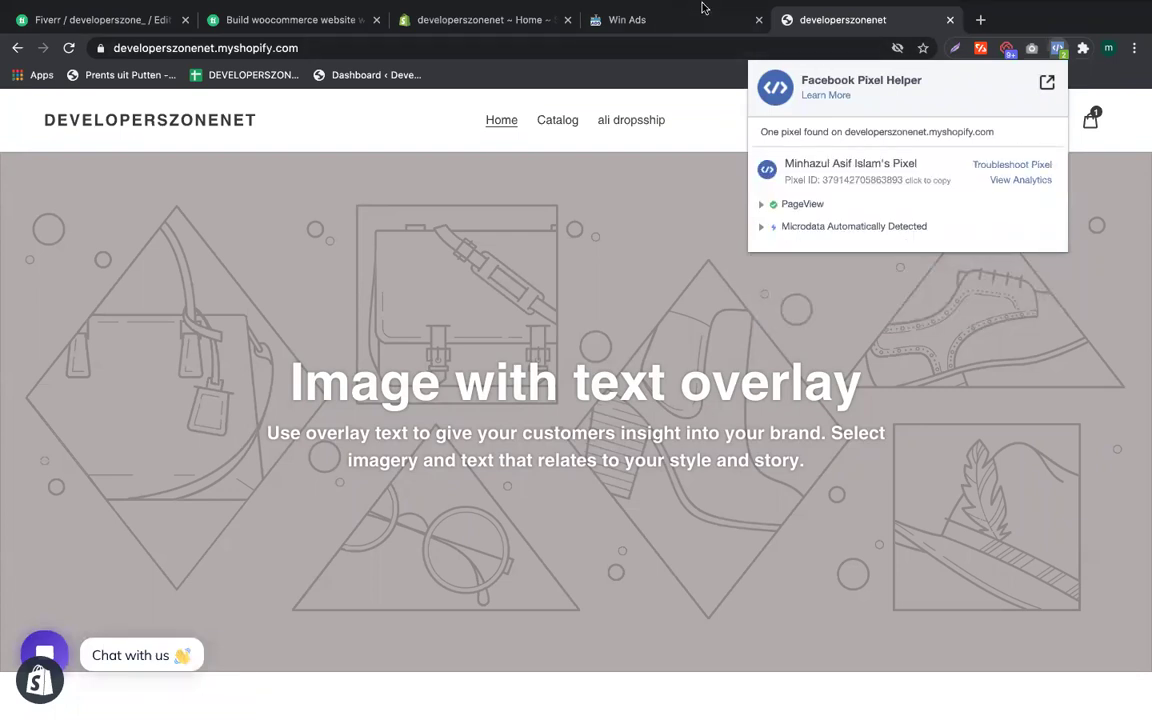
{"action": "key", "text": "Escape"}
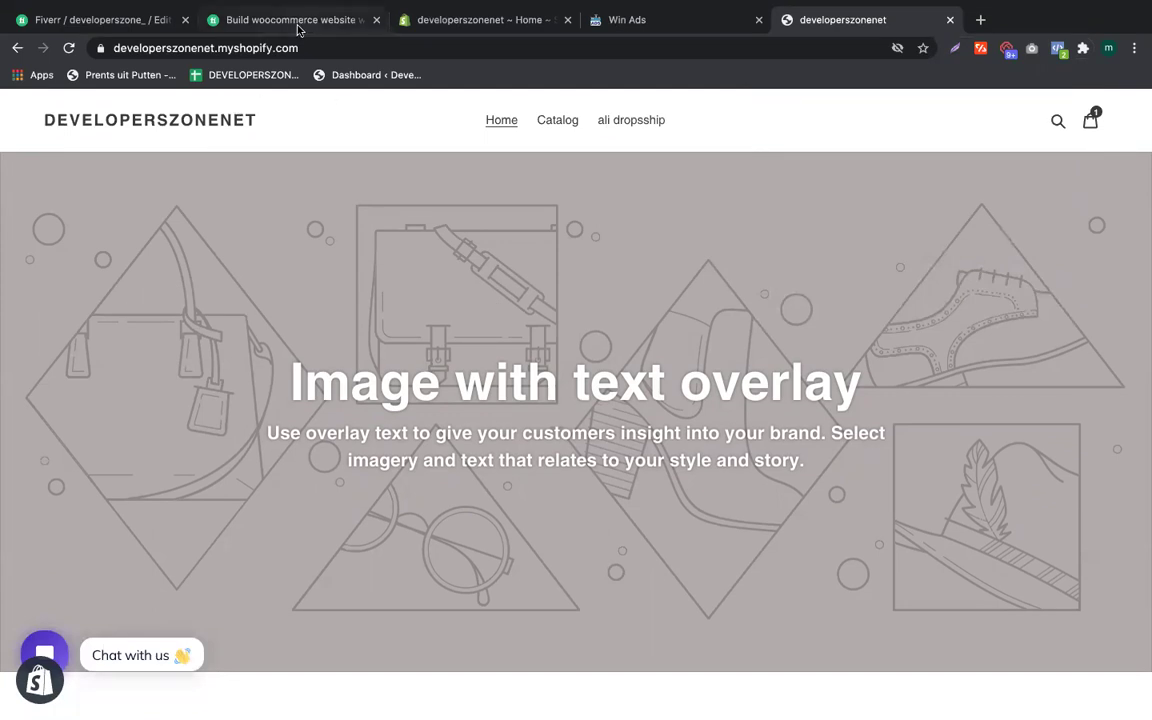
{"action": "left_click", "coordinate": [298, 24]}
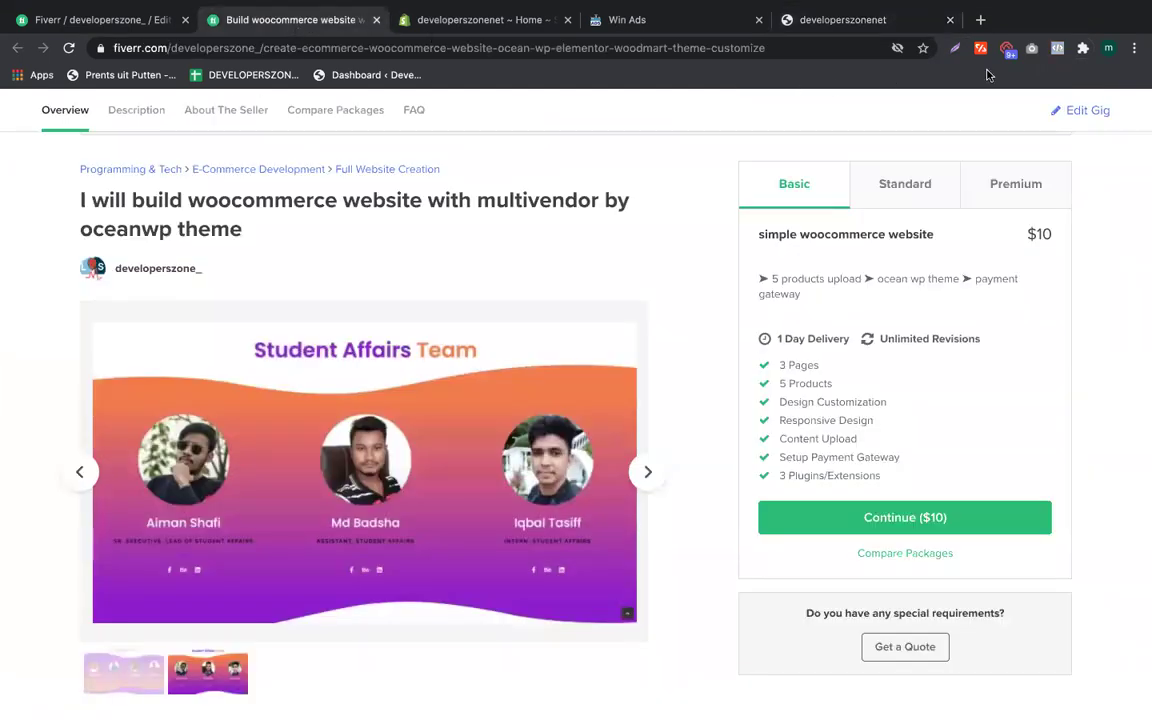
Step: Check the Fiverr gig page with Pixel Helper, which finds no pixels, then return to WinAds
{"action": "left_click", "coordinate": [1056, 48]}
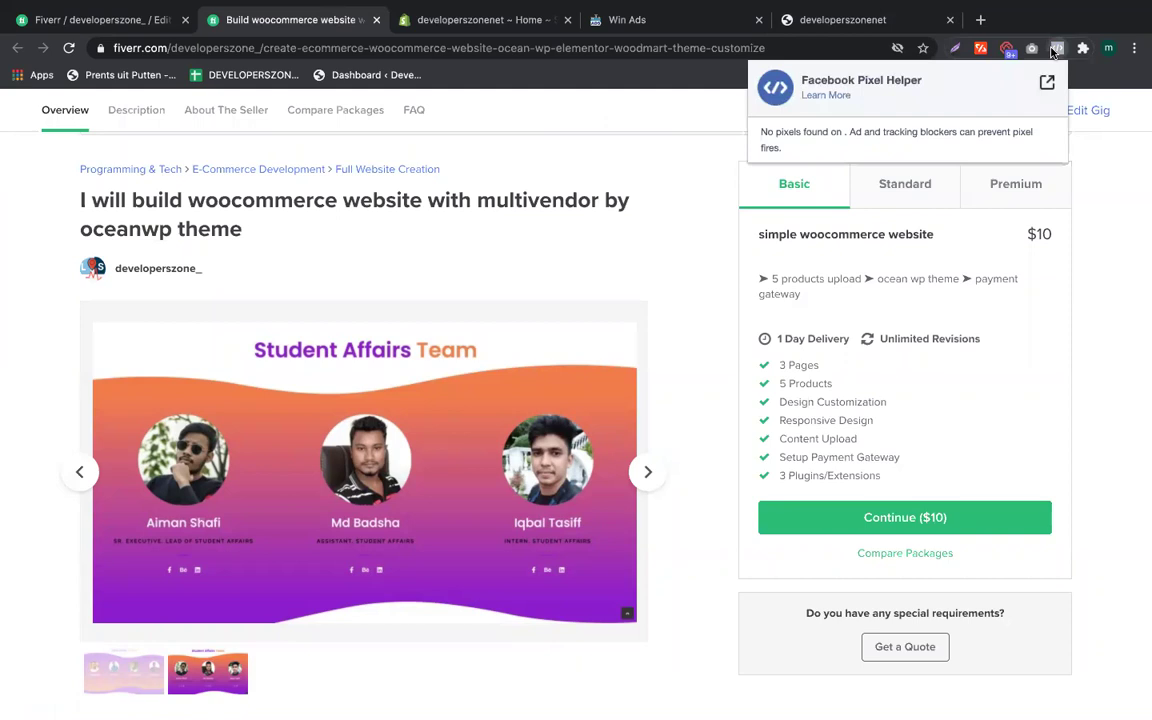
{"action": "left_click", "coordinate": [1058, 51]}
{"action": "left_click", "coordinate": [1058, 50]}
{"action": "left_click", "coordinate": [1058, 51]}
{"action": "left_click", "coordinate": [1058, 51]}
{"action": "left_click", "coordinate": [1058, 51]}
{"action": "left_click", "coordinate": [1058, 51]}
{"action": "left_click", "coordinate": [1058, 51]}
{"action": "left_click", "coordinate": [1058, 51]}
{"action": "left_click", "coordinate": [1058, 51]}
{"action": "left_click", "coordinate": [1058, 51]}
{"action": "left_click", "coordinate": [1058, 51]}
{"action": "left_click", "coordinate": [1058, 51]}
{"action": "left_click", "coordinate": [1058, 51]}
{"action": "left_click", "coordinate": [679, 28]}
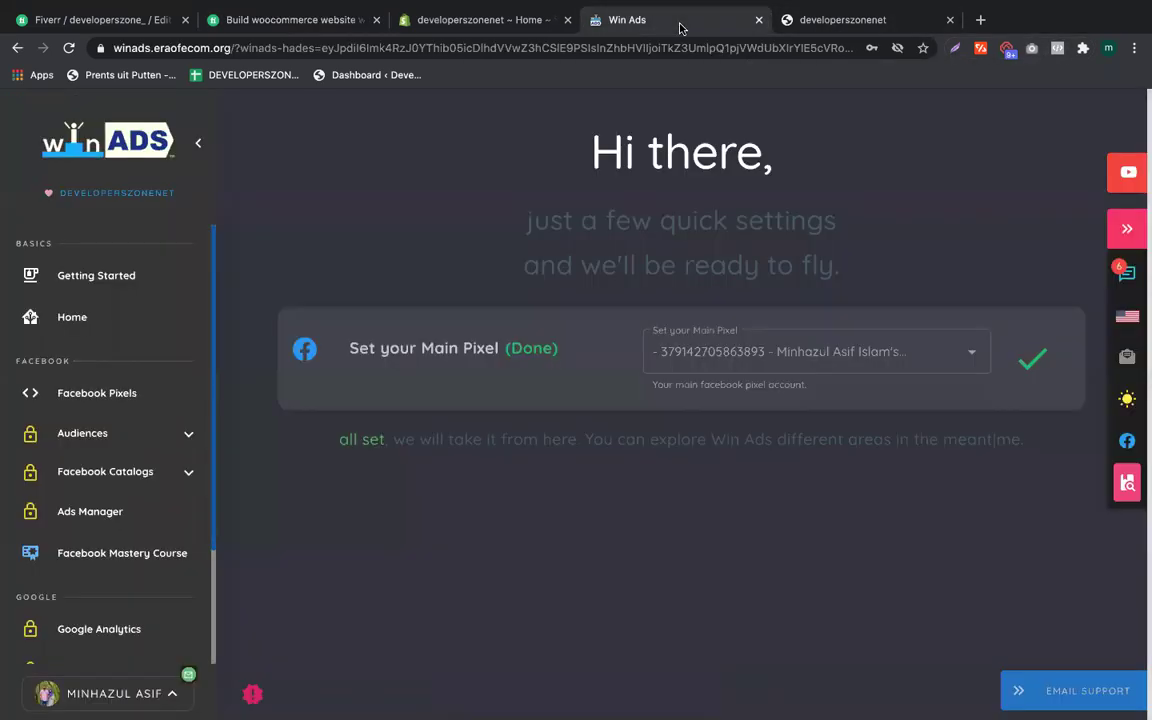
Step: Recheck the storefront home page with Pixel Helper, showing one pixel, and open the Catalog page
{"action": "left_click", "coordinate": [480, 20]}
{"action": "left_click", "coordinate": [836, 24]}
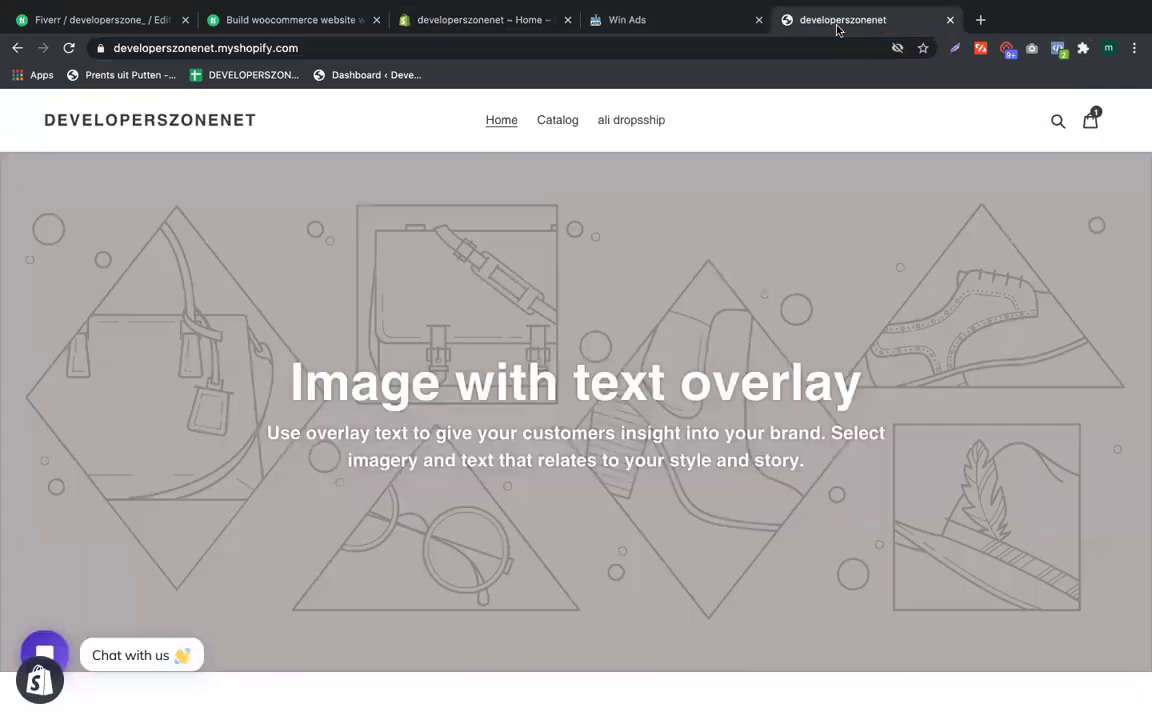
{"action": "left_click", "coordinate": [1058, 50]}
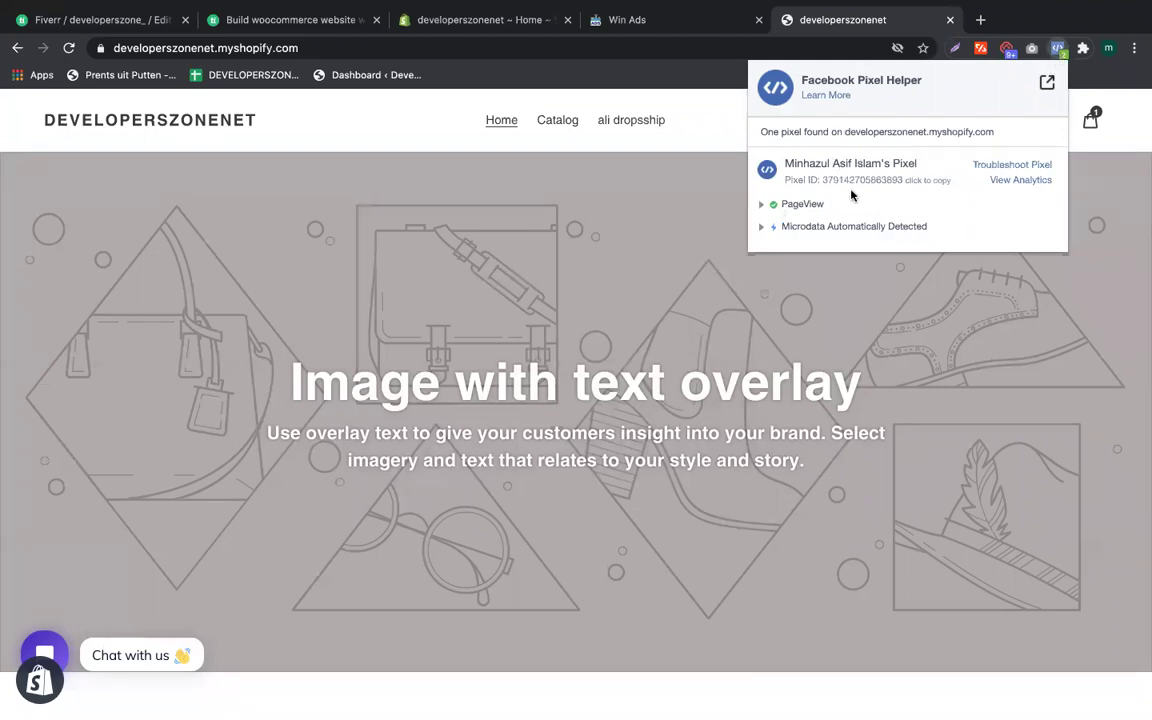
{"action": "left_click", "coordinate": [531, 393]}
{"action": "left_click", "coordinate": [548, 123]}
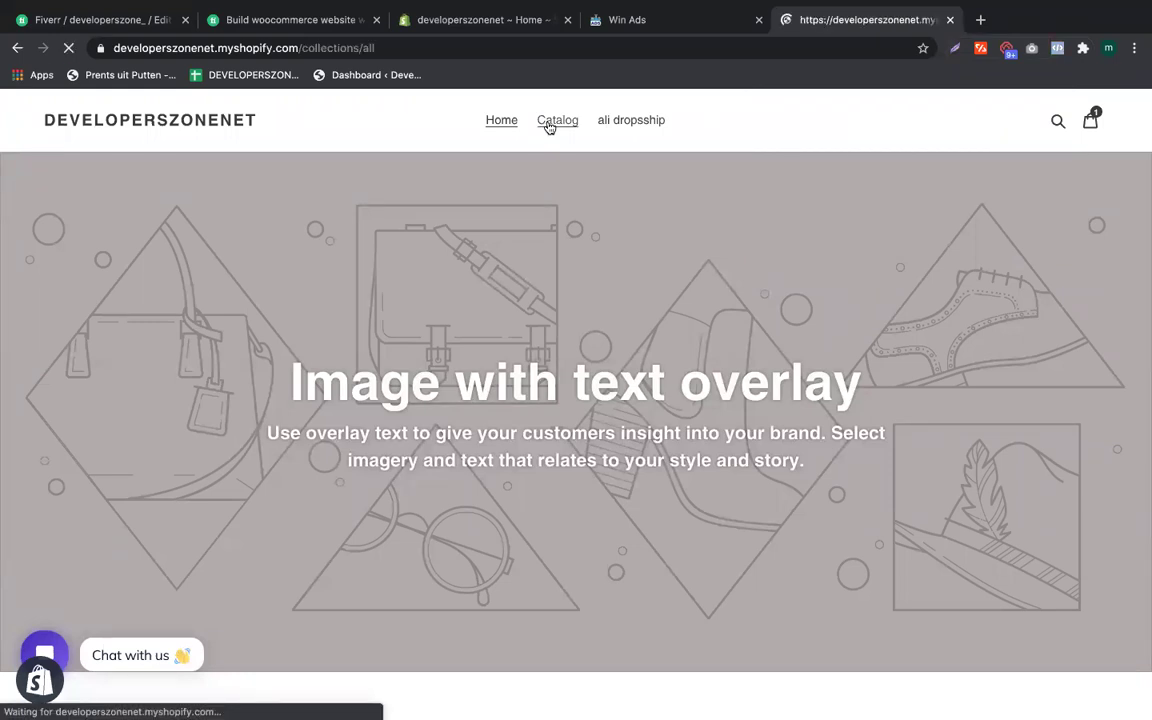
Step: Open the T-Shirt Women Letter Print product page and check it with Pixel Helper
{"action": "scroll", "coordinate": [312, 358], "scroll_direction": "down", "scroll_amount": 1}
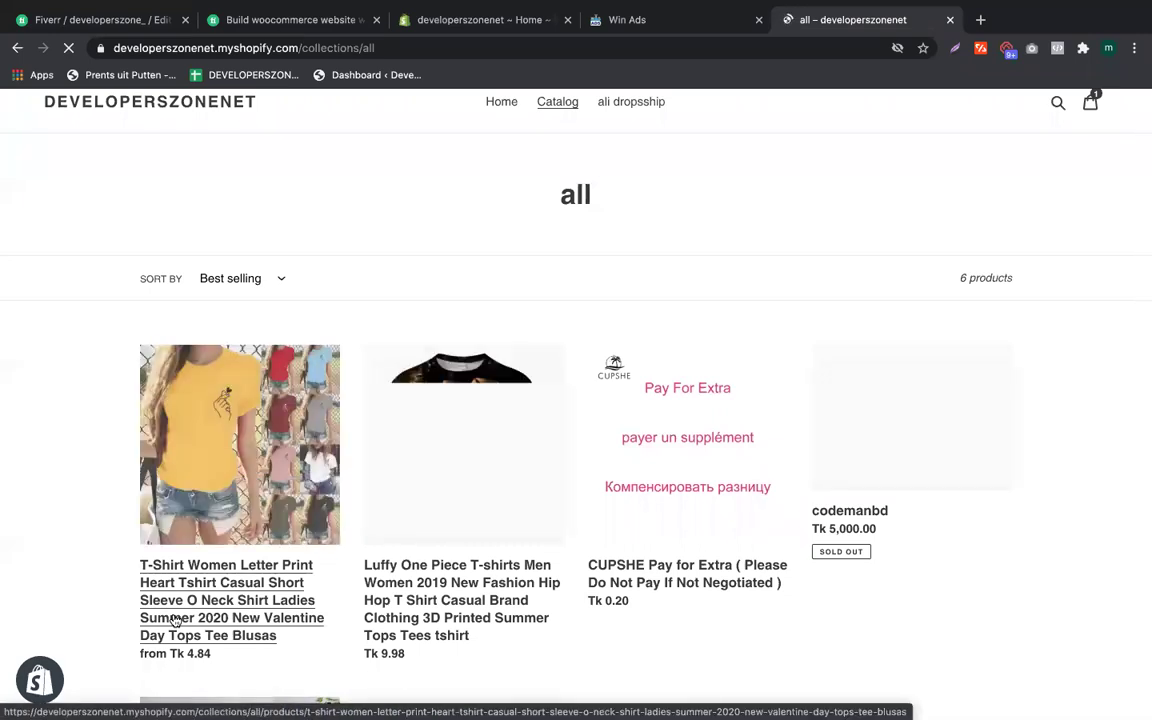
{"action": "left_click", "coordinate": [175, 622]}
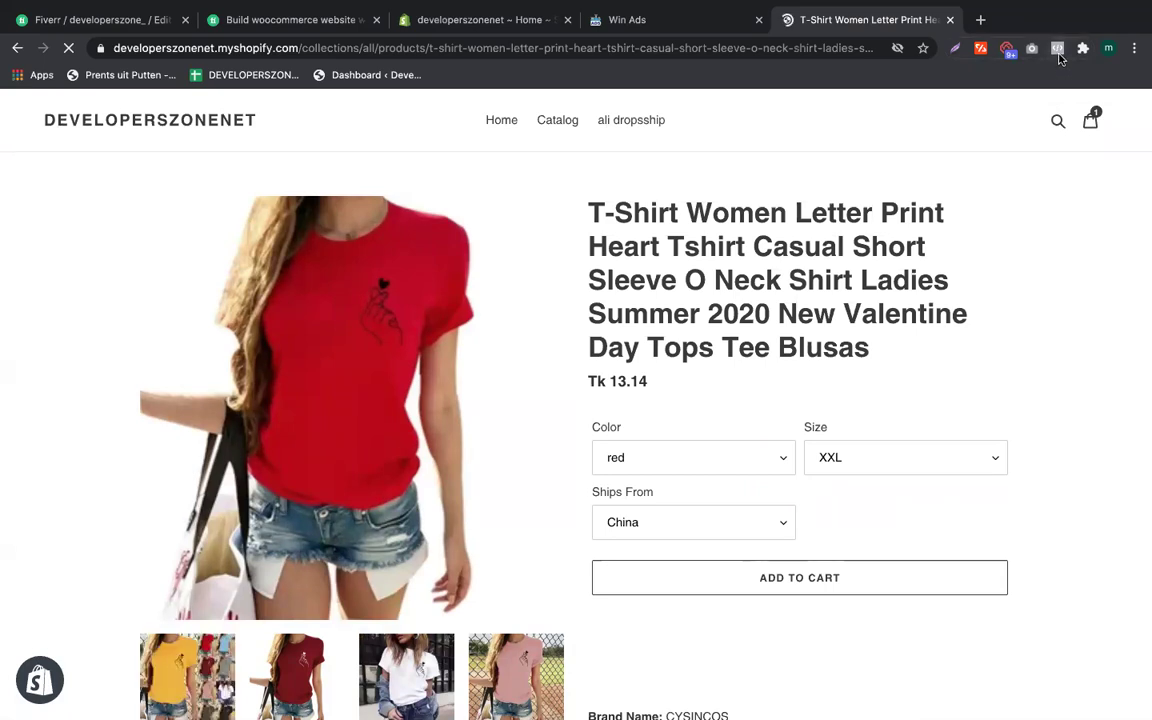
{"action": "left_click", "coordinate": [1059, 54]}
{"action": "left_click", "coordinate": [1059, 56]}
Step: Scroll through the product page and recheck its pixel before returning to the admin Apps page
{"action": "scroll", "coordinate": [743, 419], "scroll_direction": "down", "scroll_amount": 4}
{"action": "scroll", "coordinate": [743, 419], "scroll_direction": "up", "scroll_amount": 2}
{"action": "scroll", "coordinate": [743, 419], "scroll_direction": "down", "scroll_amount": 5}
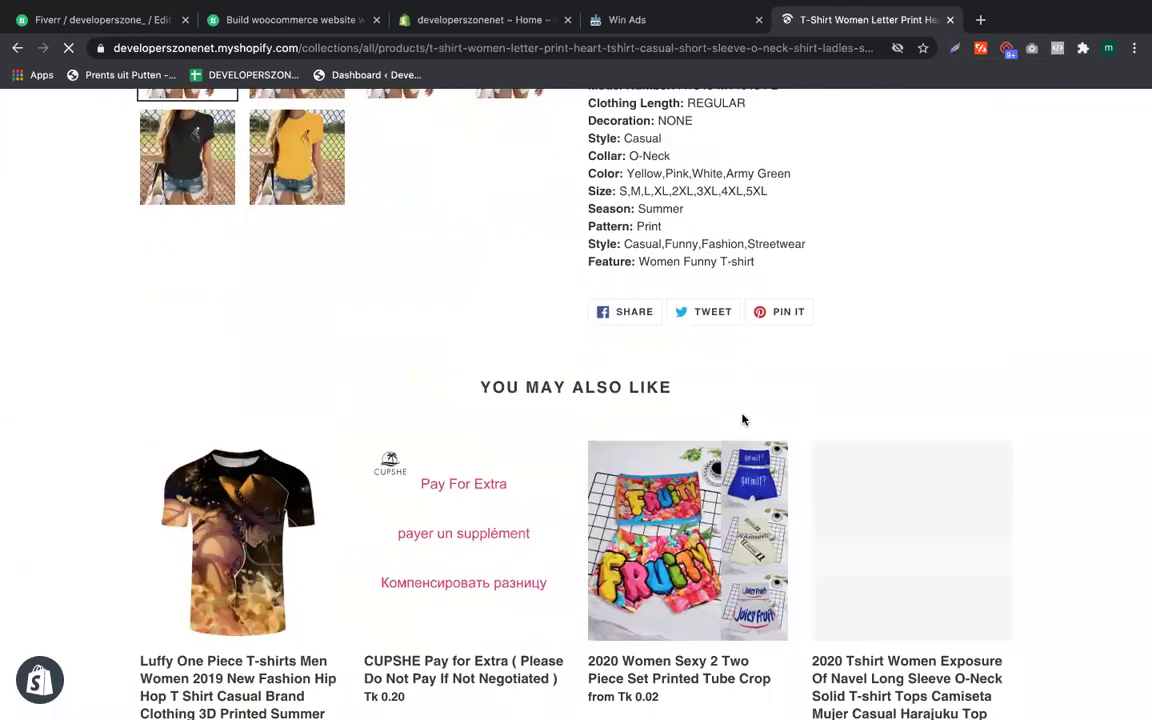
{"action": "scroll", "coordinate": [743, 419], "scroll_direction": "up", "scroll_amount": 7}
{"action": "scroll", "coordinate": [743, 419], "scroll_direction": "down", "scroll_amount": 9}
{"action": "scroll", "coordinate": [743, 419], "scroll_direction": "down", "scroll_amount": 3}
{"action": "scroll", "coordinate": [743, 419], "scroll_direction": "up", "scroll_amount": 10}
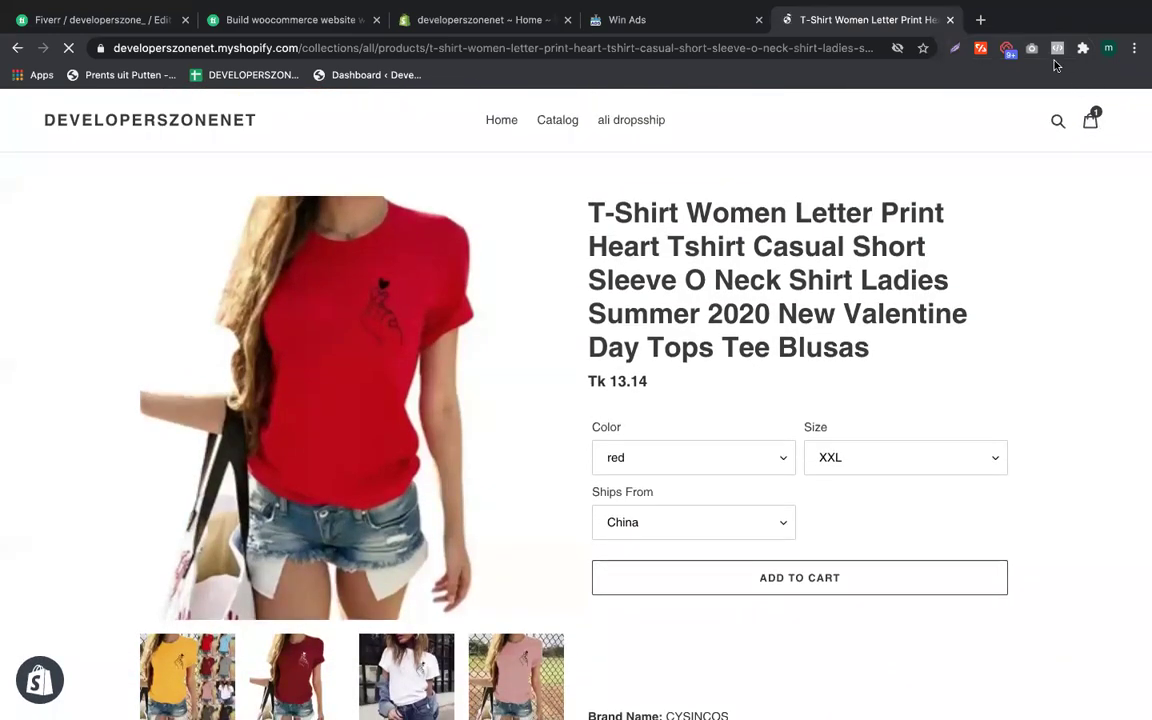
{"action": "left_click", "coordinate": [1057, 48]}
{"action": "left_click", "coordinate": [1004, 200]}
{"action": "left_click", "coordinate": [1057, 48]}
{"action": "left_click", "coordinate": [482, 90]}
{"action": "left_click", "coordinate": [480, 19]}
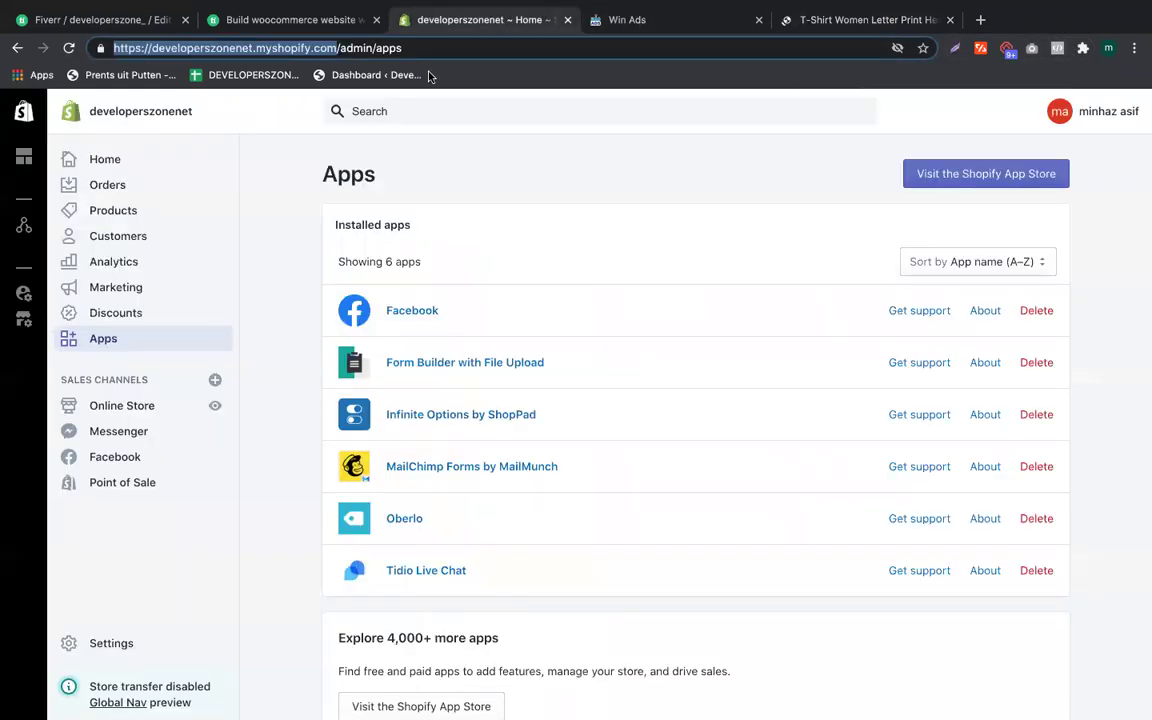
Step: Close the T-shirt product tab and switch to Facebook's news feed in Safari
{"action": "left_click", "coordinate": [627, 19]}
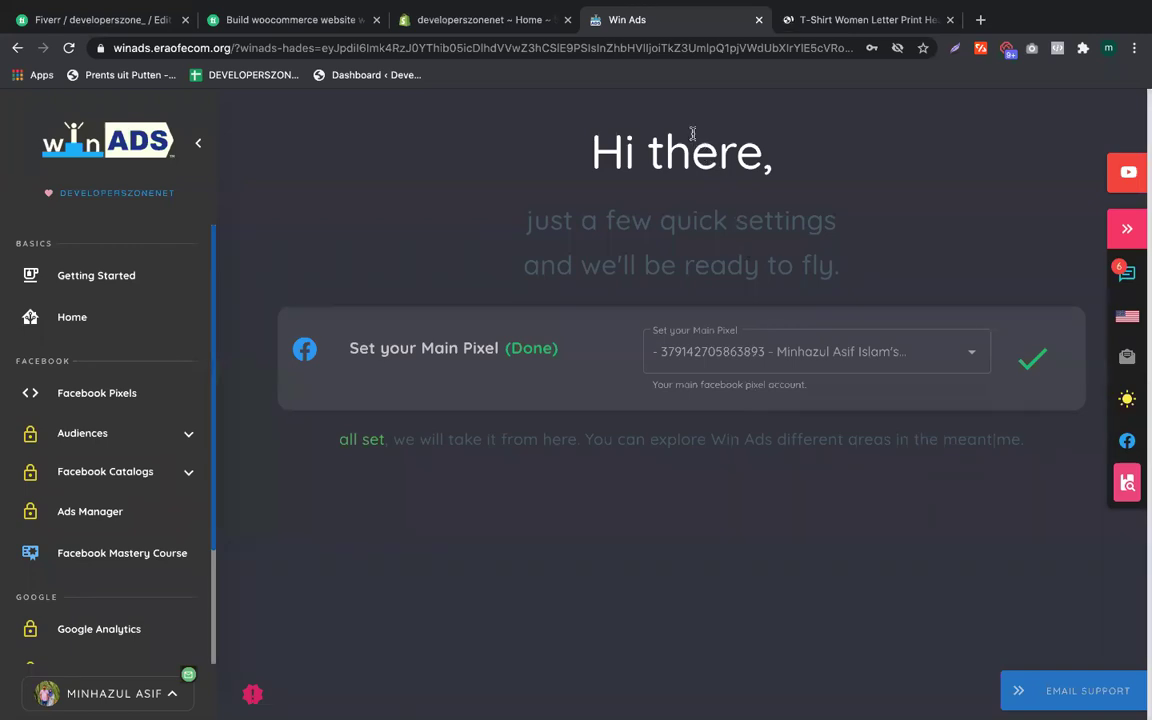
{"action": "left_click", "coordinate": [836, 24]}
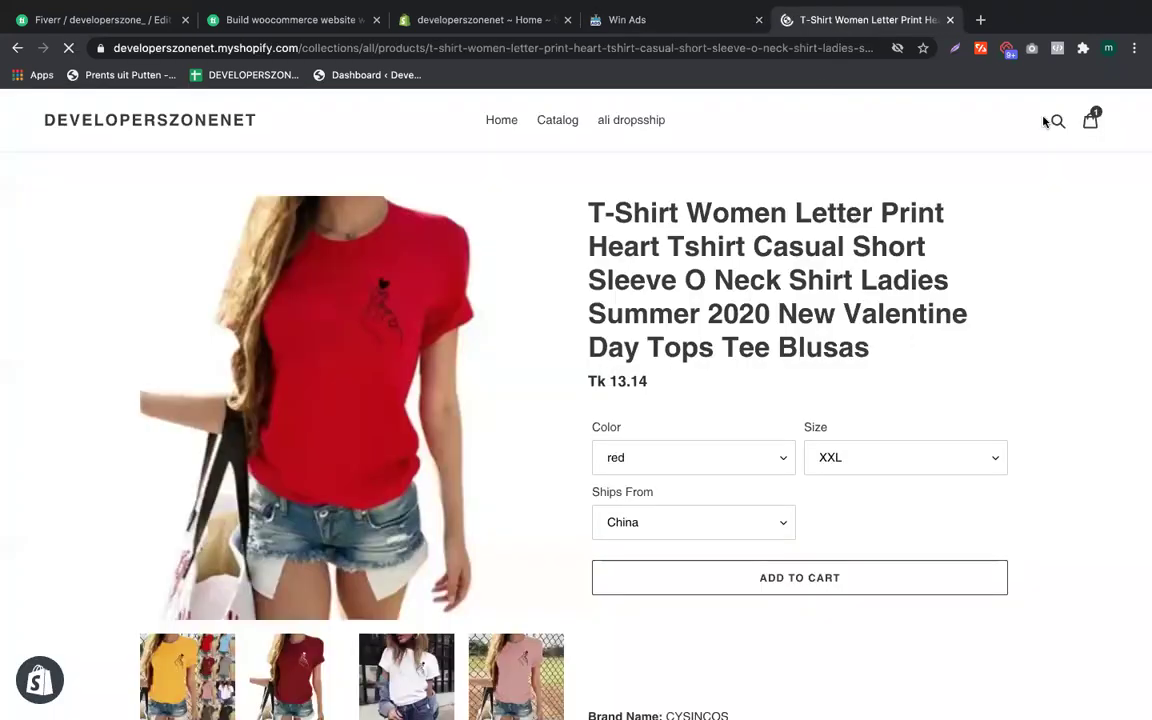
{"action": "left_click", "coordinate": [951, 20]}
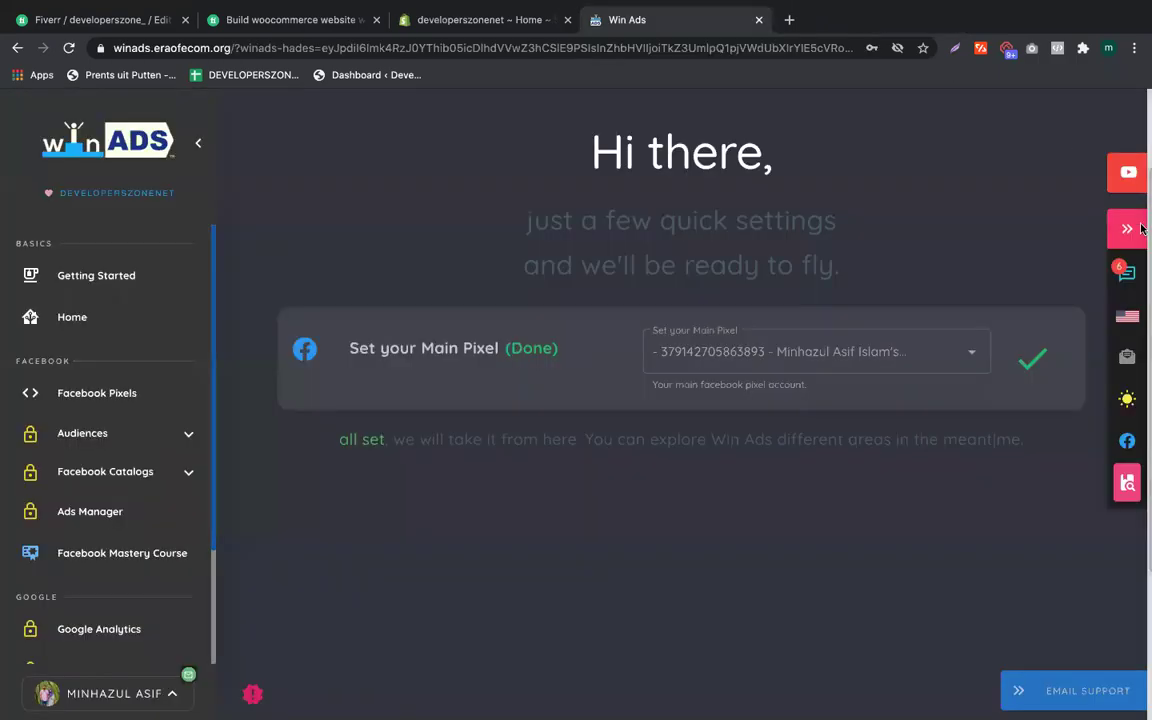
{"action": "left_click", "coordinate": [1108, 265]}
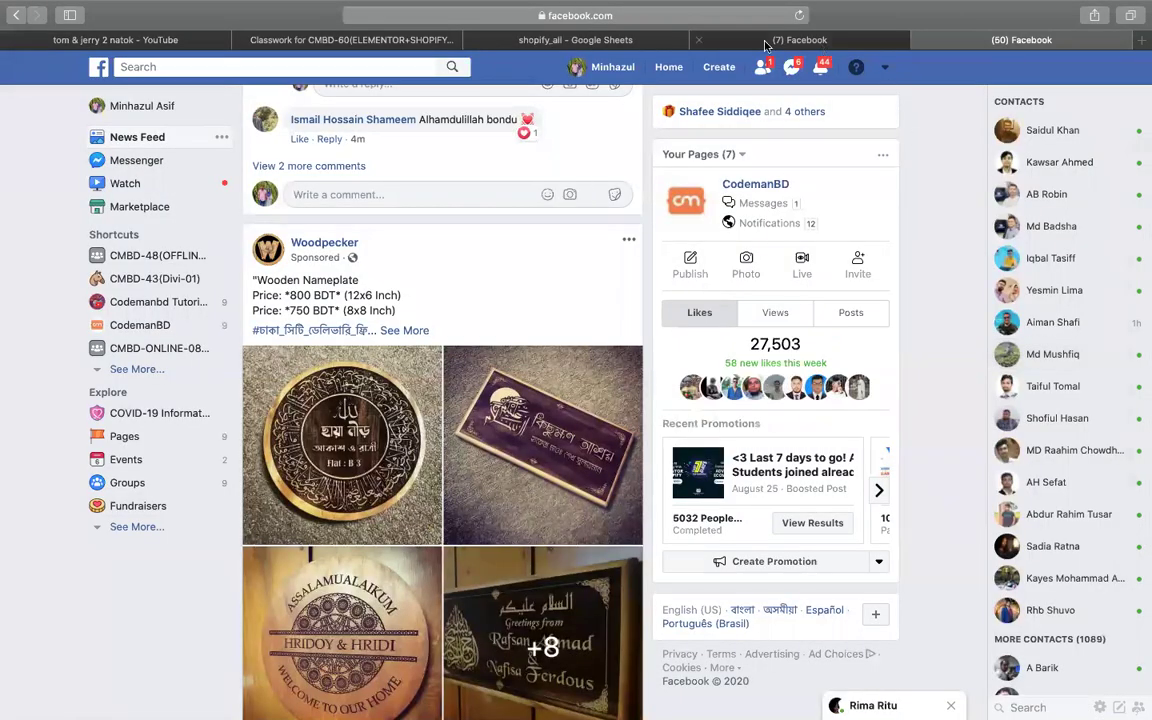
{"action": "left_click", "coordinate": [508, 42]}
{"action": "left_click", "coordinate": [1010, 352]}
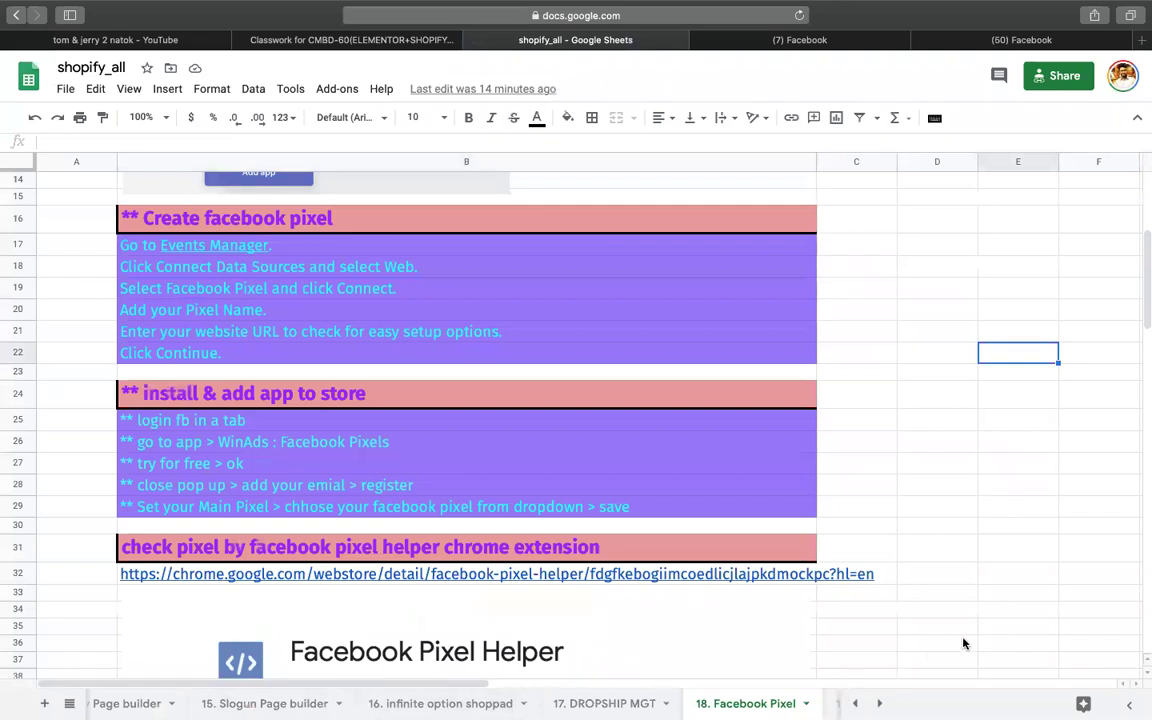
{"action": "scroll", "coordinate": [625, 708], "scroll_direction": "right", "scroll_amount": 2}
{"action": "scroll", "coordinate": [450, 703], "scroll_direction": "right", "scroll_amount": 5}
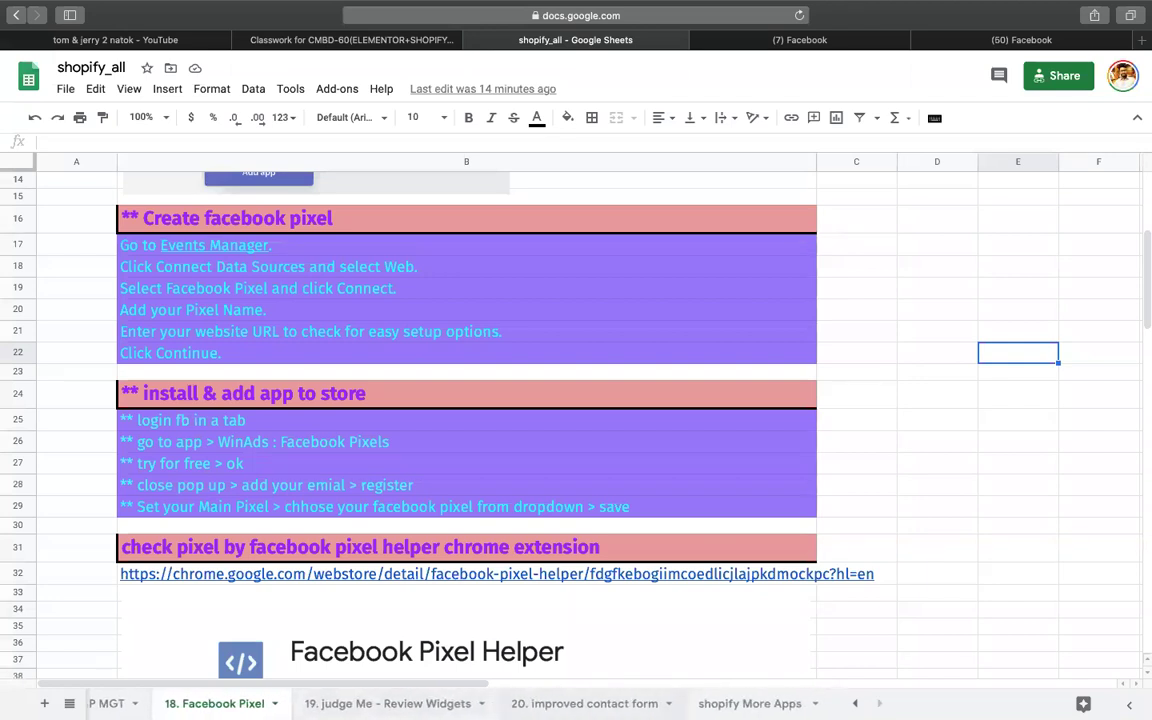
{"action": "scroll", "coordinate": [450, 703], "scroll_direction": "left", "scroll_amount": 8}
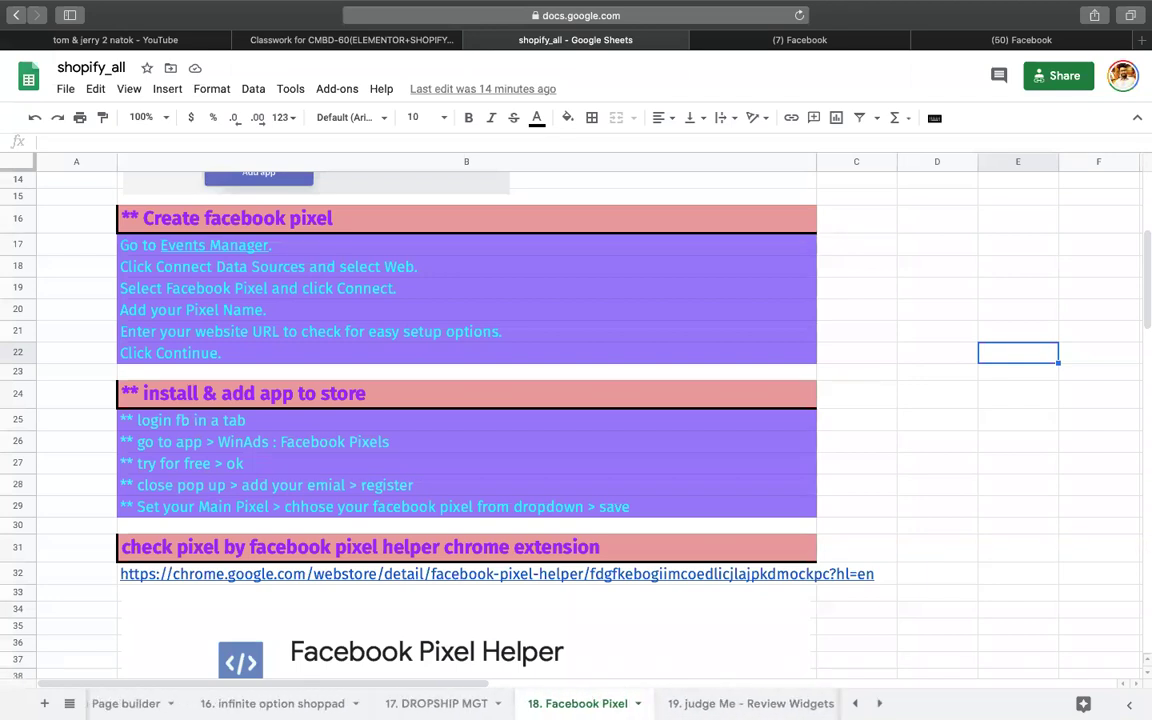
{"action": "scroll", "coordinate": [462, 704], "scroll_direction": "left", "scroll_amount": 4}
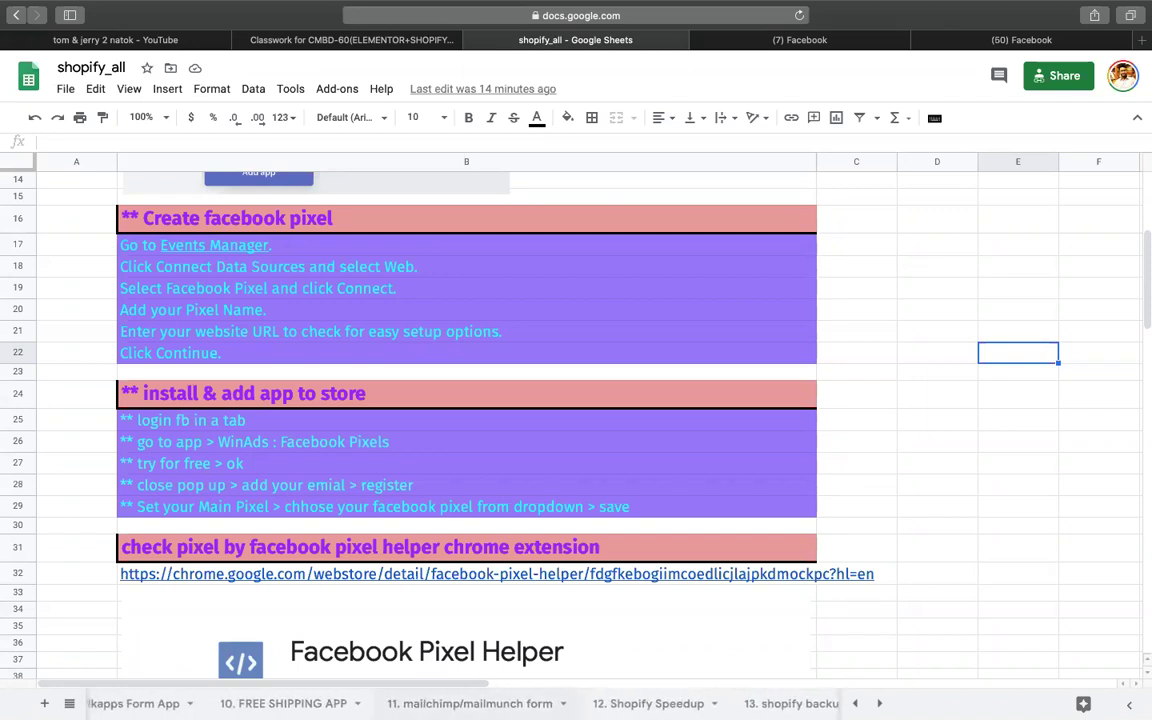
{"action": "scroll", "coordinate": [784, 694], "scroll_direction": "right", "scroll_amount": 2}
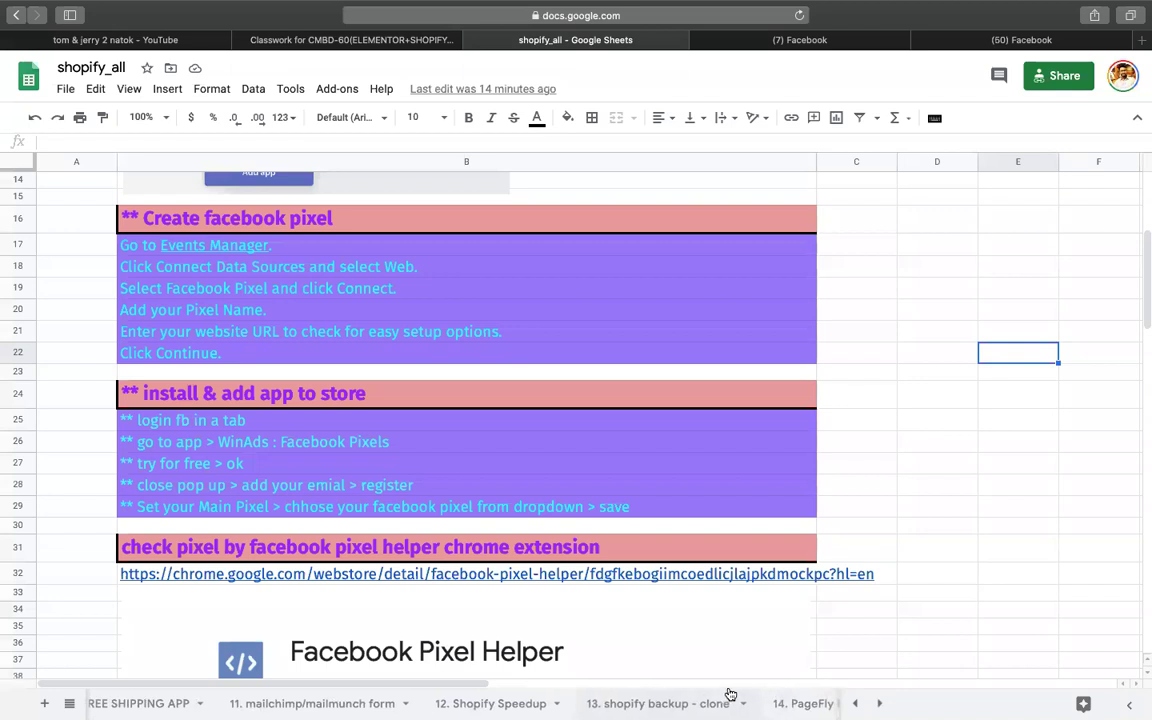
Step: Copy the Store Copy – Replay app link from the '13. shopify backup - clone' sheet
{"action": "left_click", "coordinate": [660, 704]}
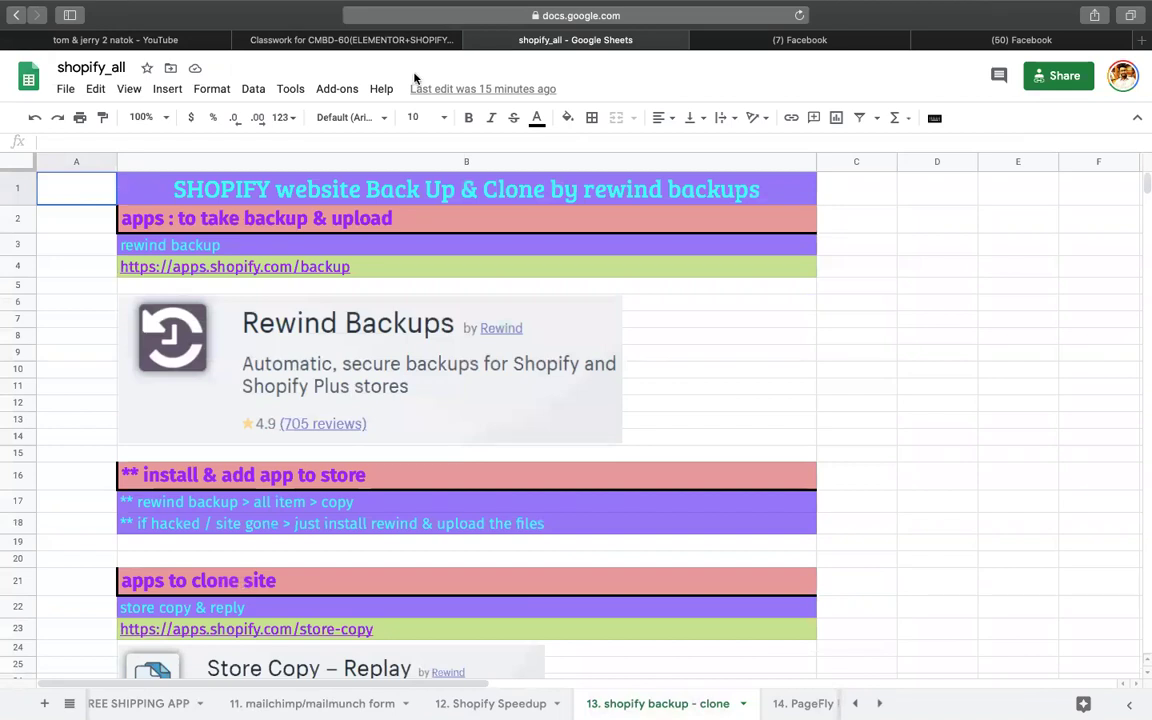
{"action": "left_click", "coordinate": [891, 324]}
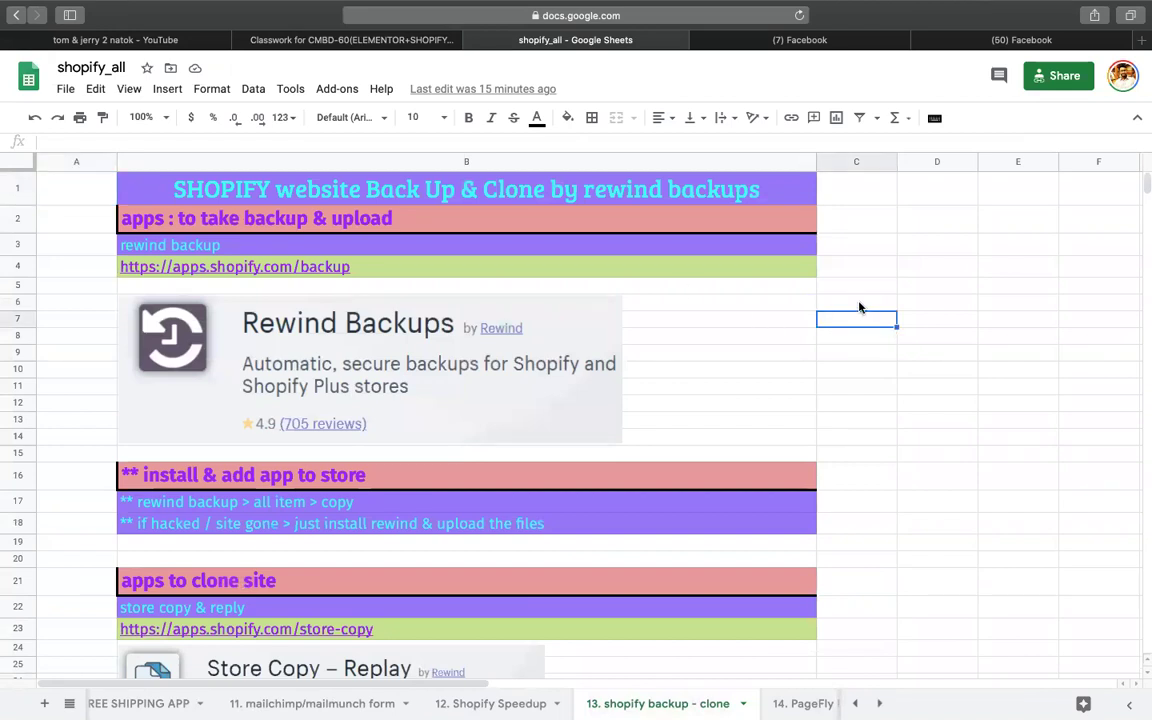
{"action": "scroll", "coordinate": [813, 280], "scroll_direction": "down", "scroll_amount": 6}
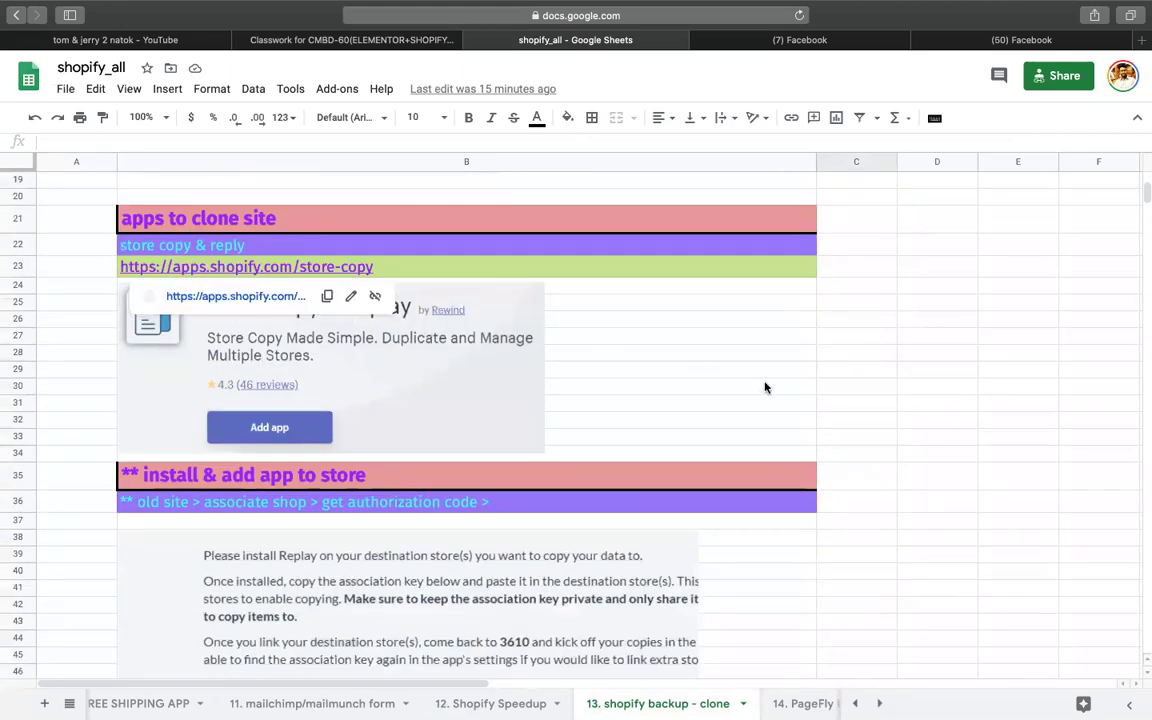
{"action": "left_click", "coordinate": [764, 386]}
{"action": "left_click", "coordinate": [295, 270]}
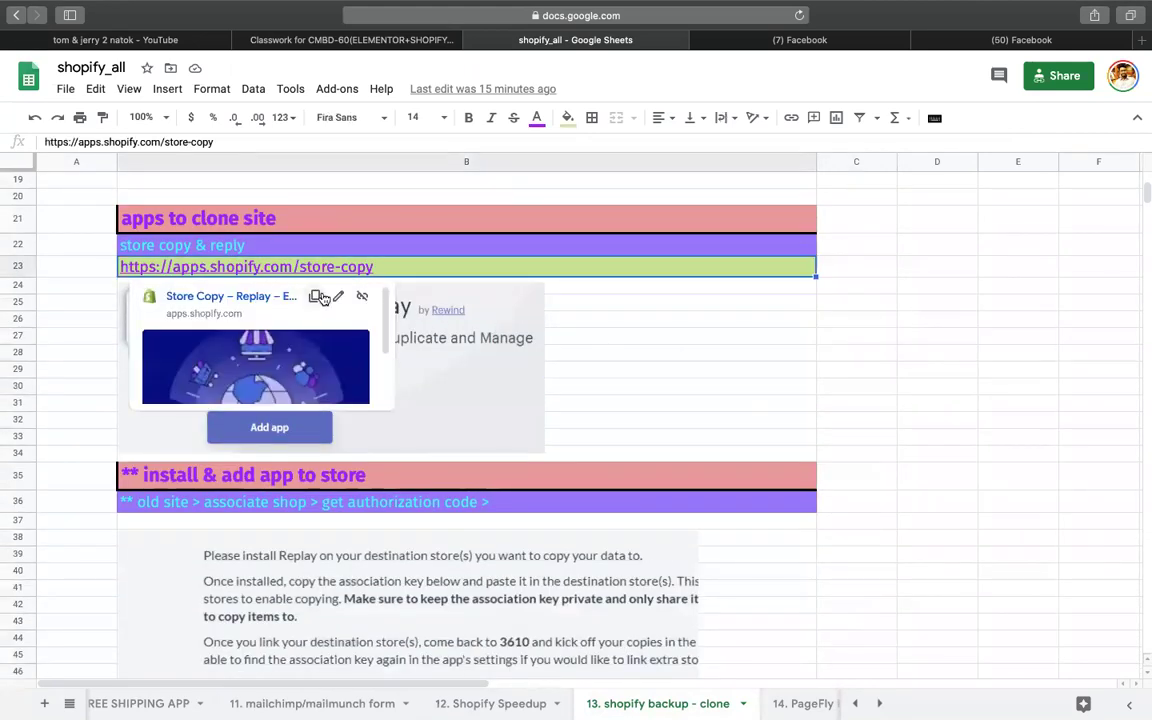
{"action": "left_click", "coordinate": [312, 299]}
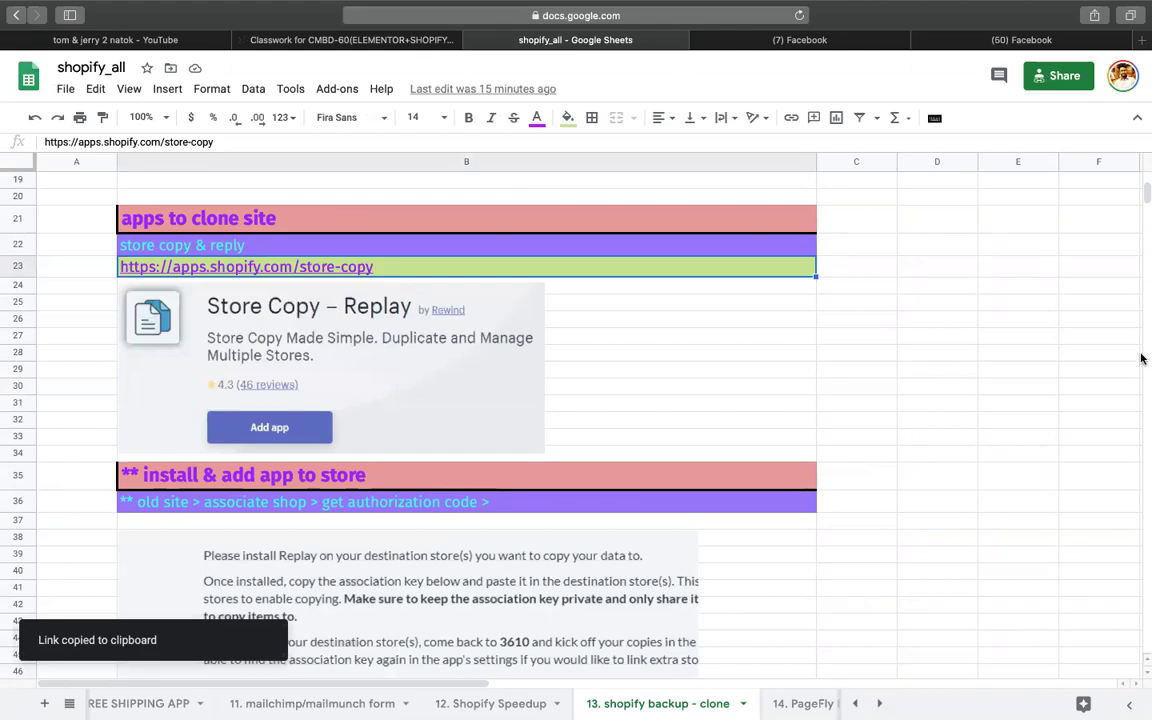
{"action": "mouse_move", "coordinate": [1140, 360]}
{"action": "left_click", "coordinate": [1135, 320]}
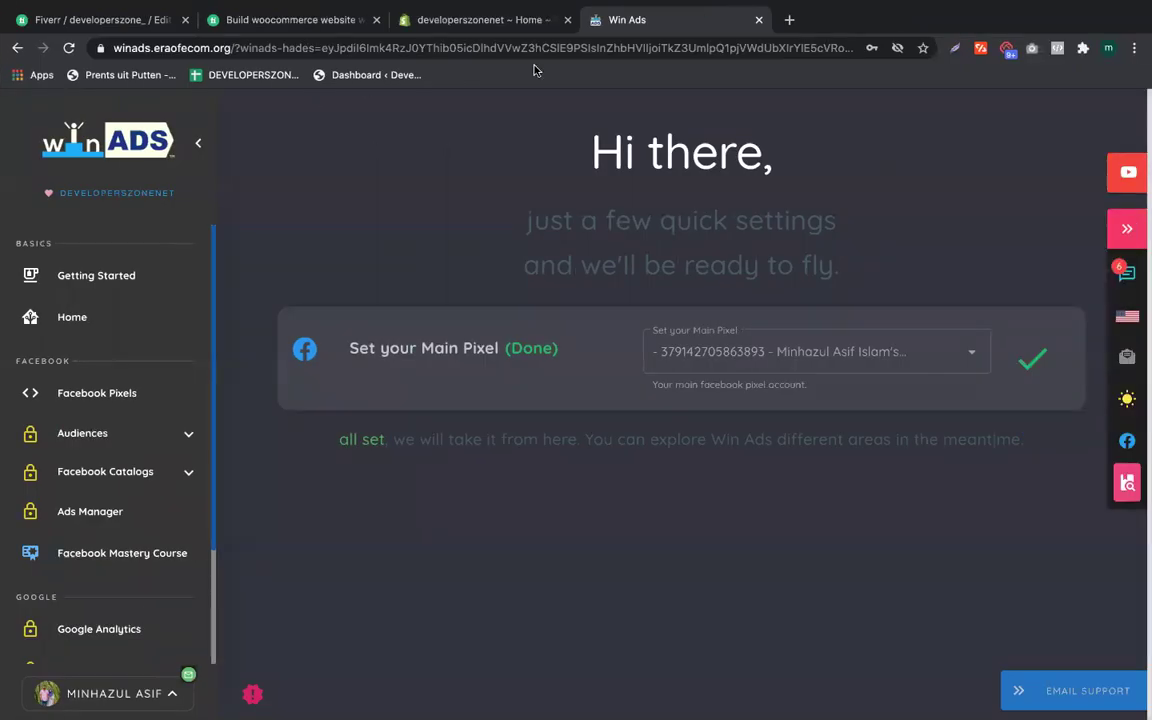
Step: Load the copied Store Copy – Replay app store link and start adding the app to the store
{"action": "left_click", "coordinate": [450, 47]}
{"action": "right_click", "coordinate": [450, 47]}
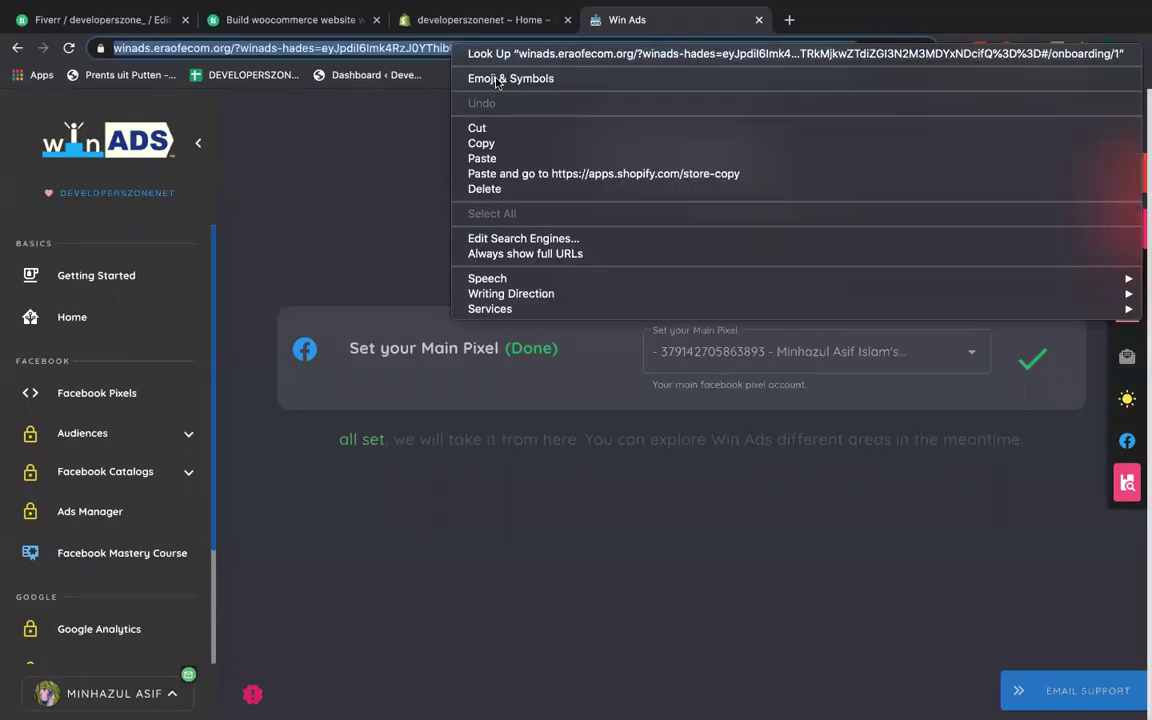
{"action": "left_click", "coordinate": [519, 176]}
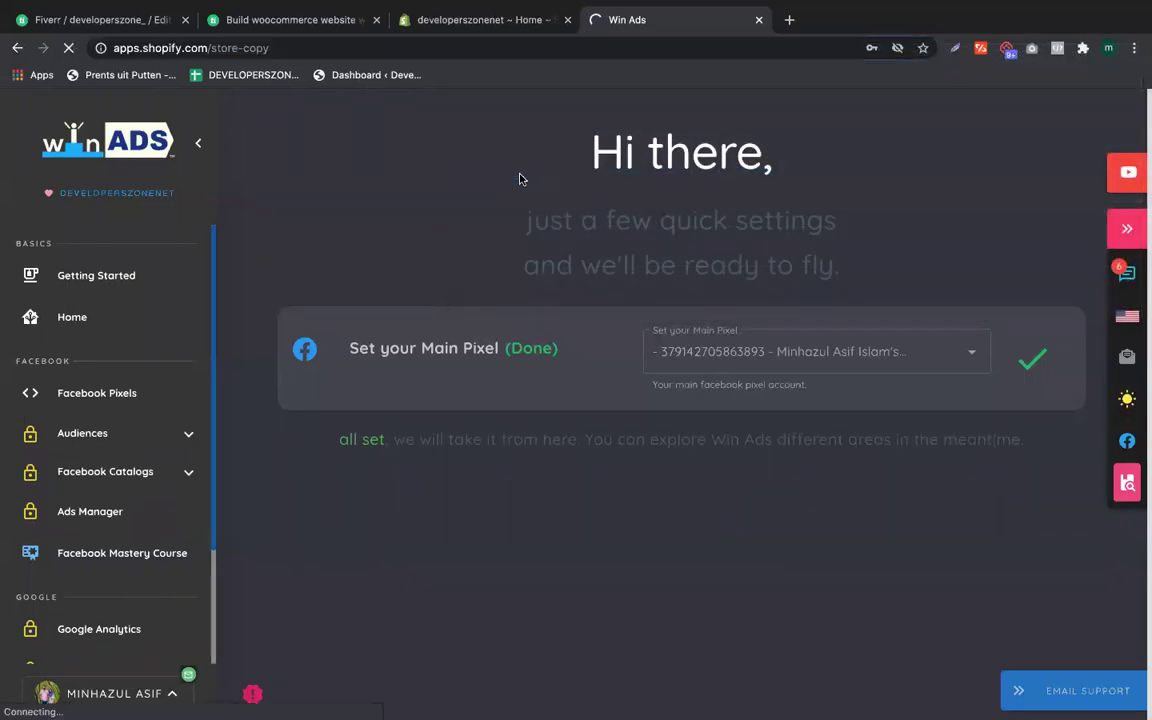
{"action": "left_click", "coordinate": [472, 15]}
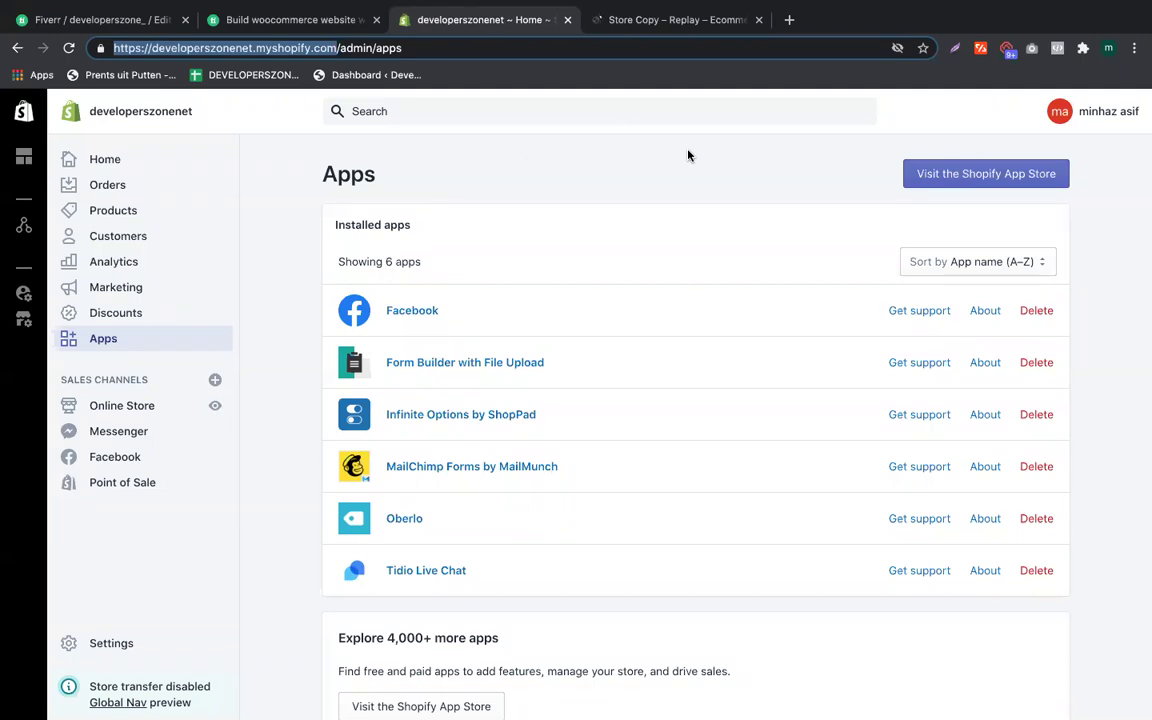
{"action": "left_click", "coordinate": [672, 19]}
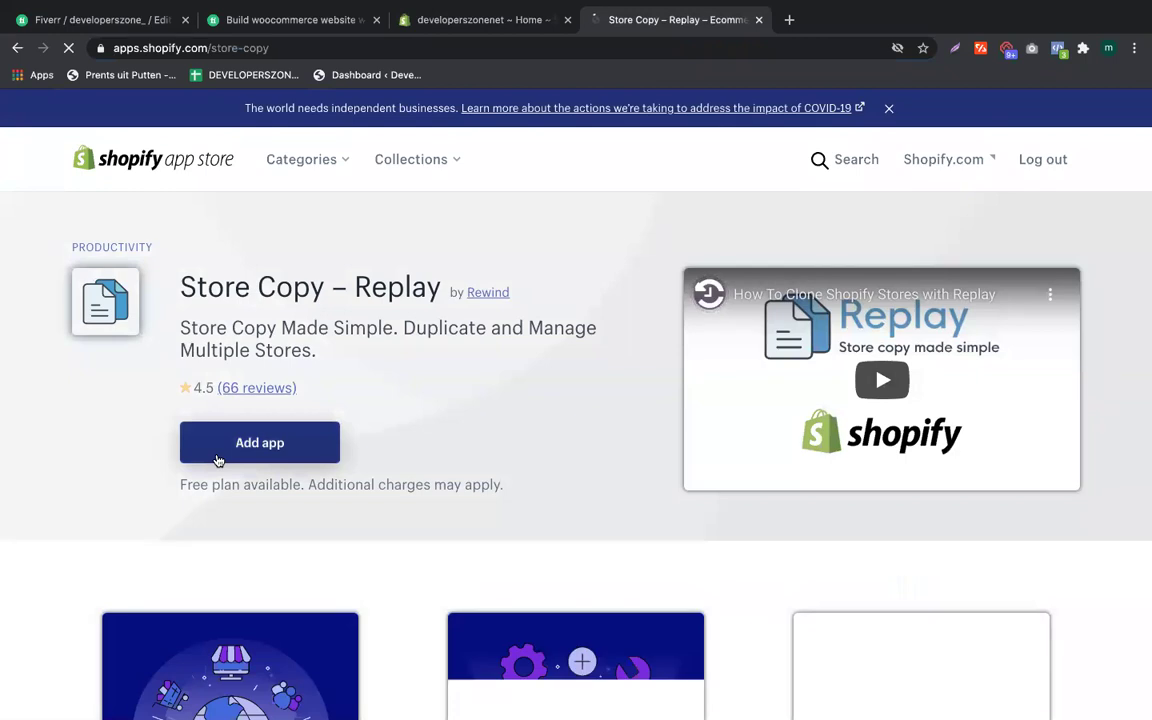
{"action": "left_click", "coordinate": [258, 455]}
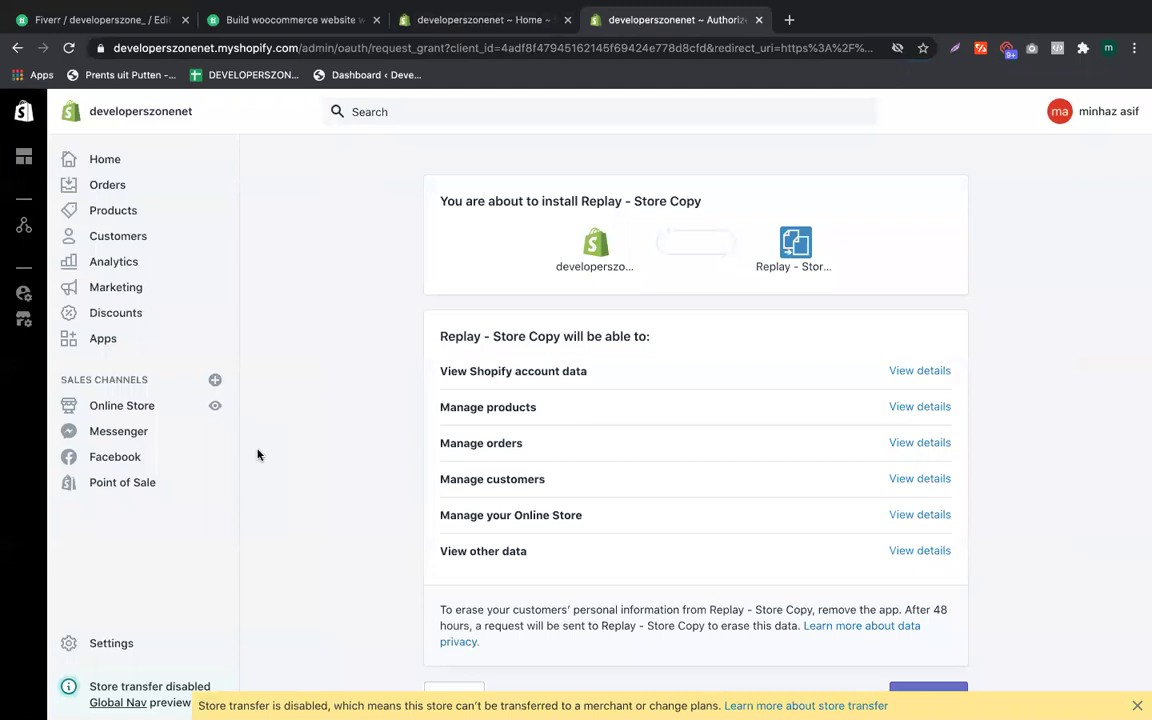
Step: Approve the Replay – Store Copy installation on the permissions grant page
{"action": "scroll", "coordinate": [600, 590], "scroll_direction": "down", "scroll_amount": 2}
{"action": "left_click", "coordinate": [935, 595]}
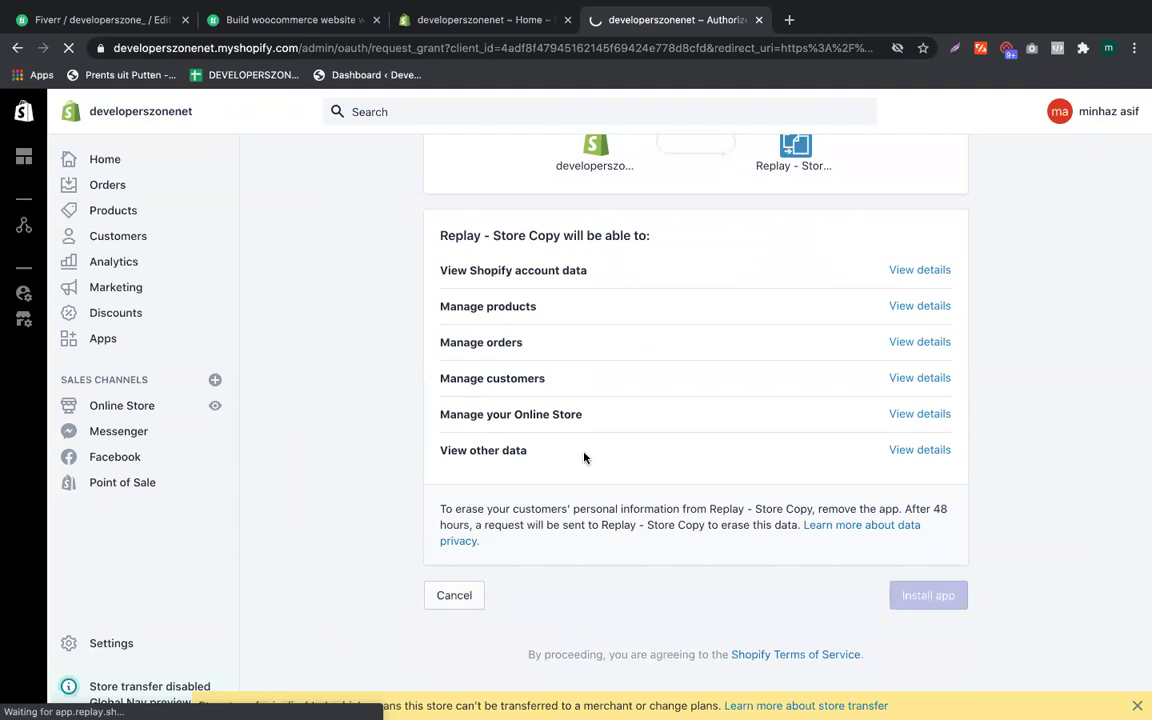
{"action": "mouse_move", "coordinate": [1141, 268]}
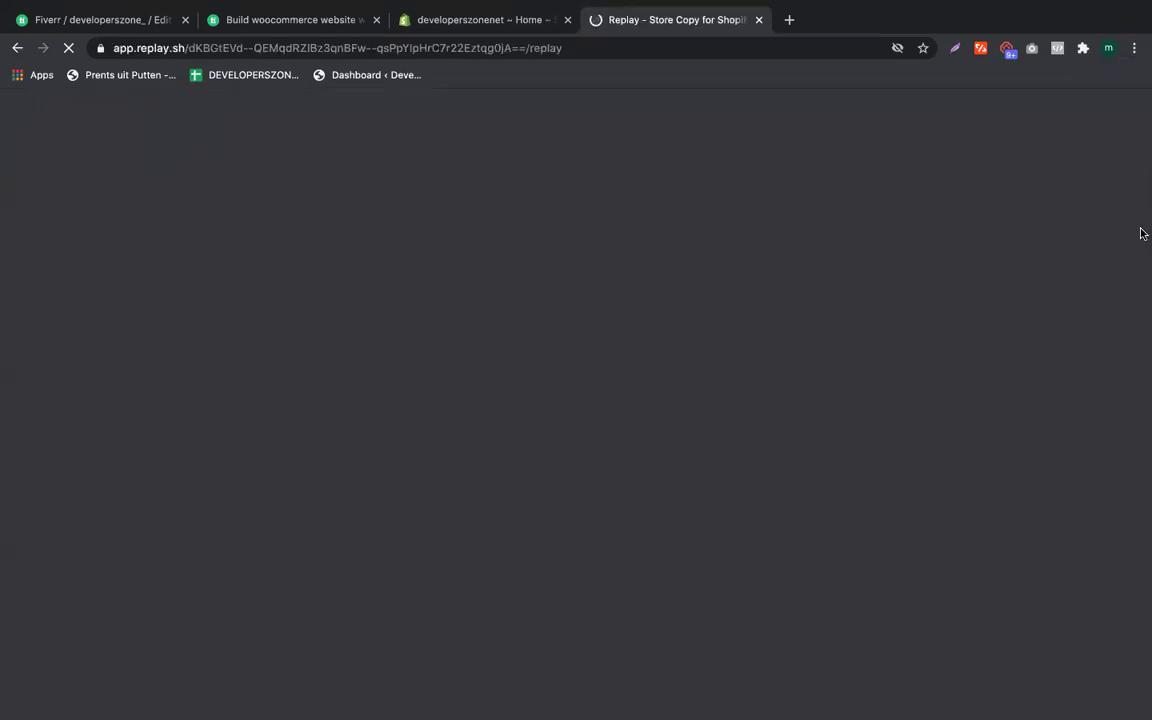
Step: Review the authorization-code step in cell B36 without changing it, then return to Chrome
{"action": "left_click", "coordinate": [1100, 252]}
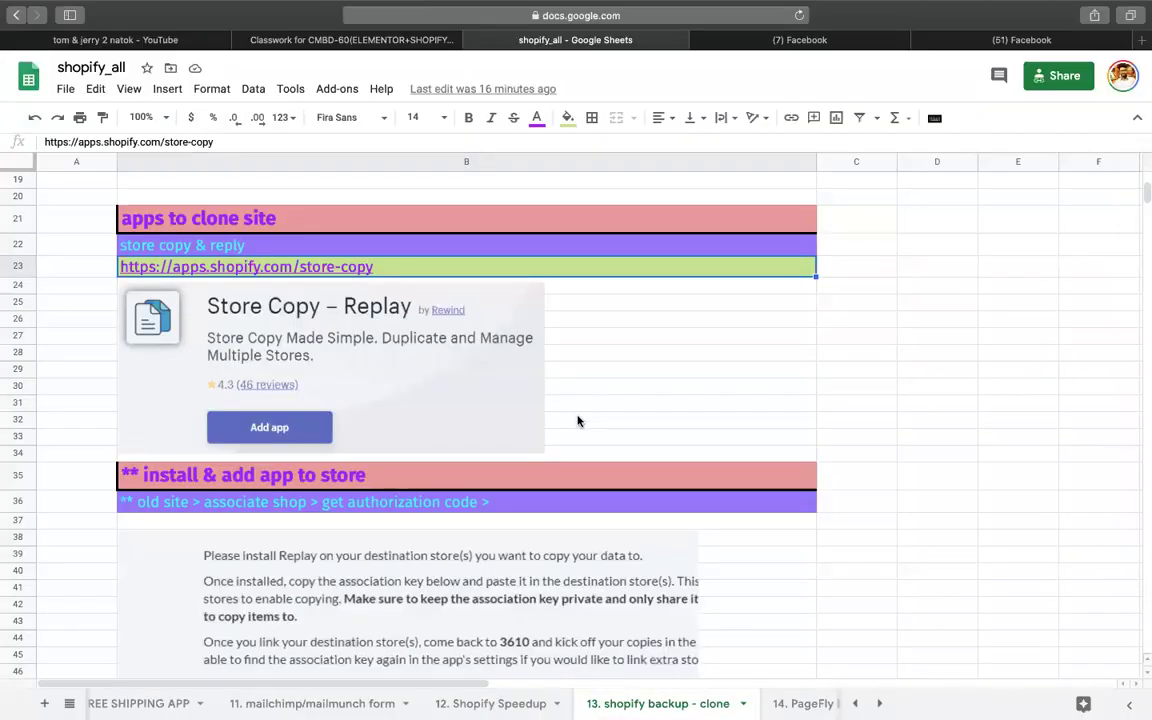
{"action": "scroll", "coordinate": [578, 419], "scroll_direction": "down", "scroll_amount": 3}
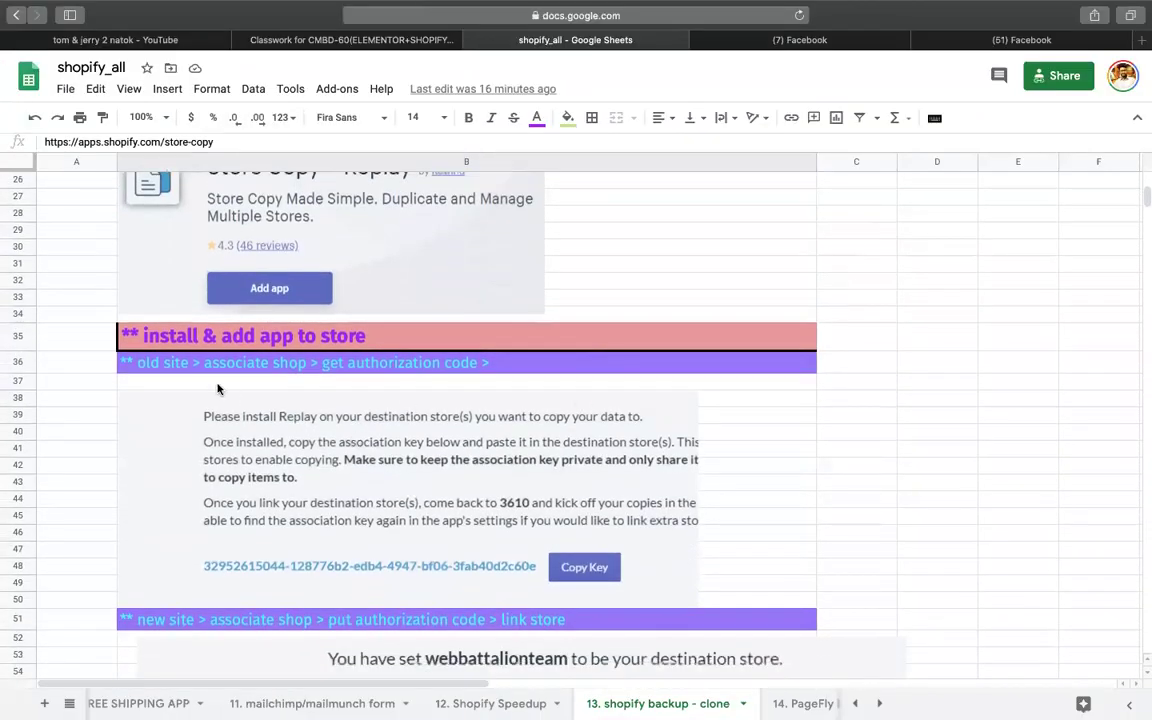
{"action": "left_click", "coordinate": [179, 367]}
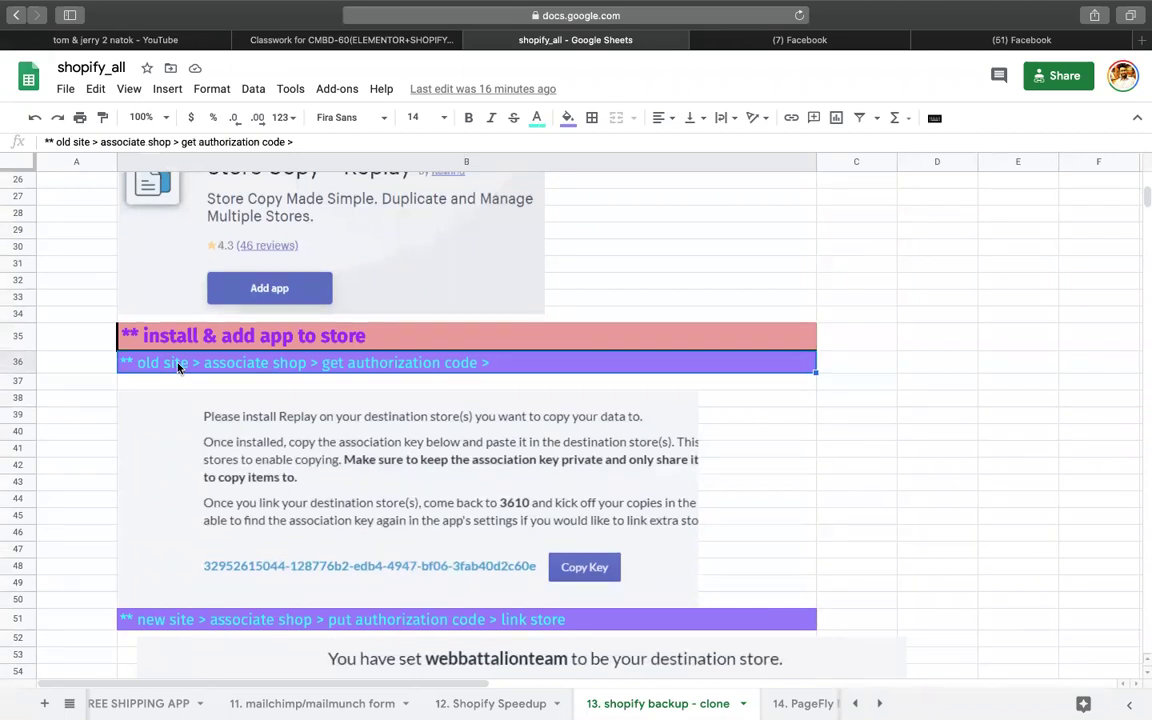
{"action": "double_click", "coordinate": [236, 367]}
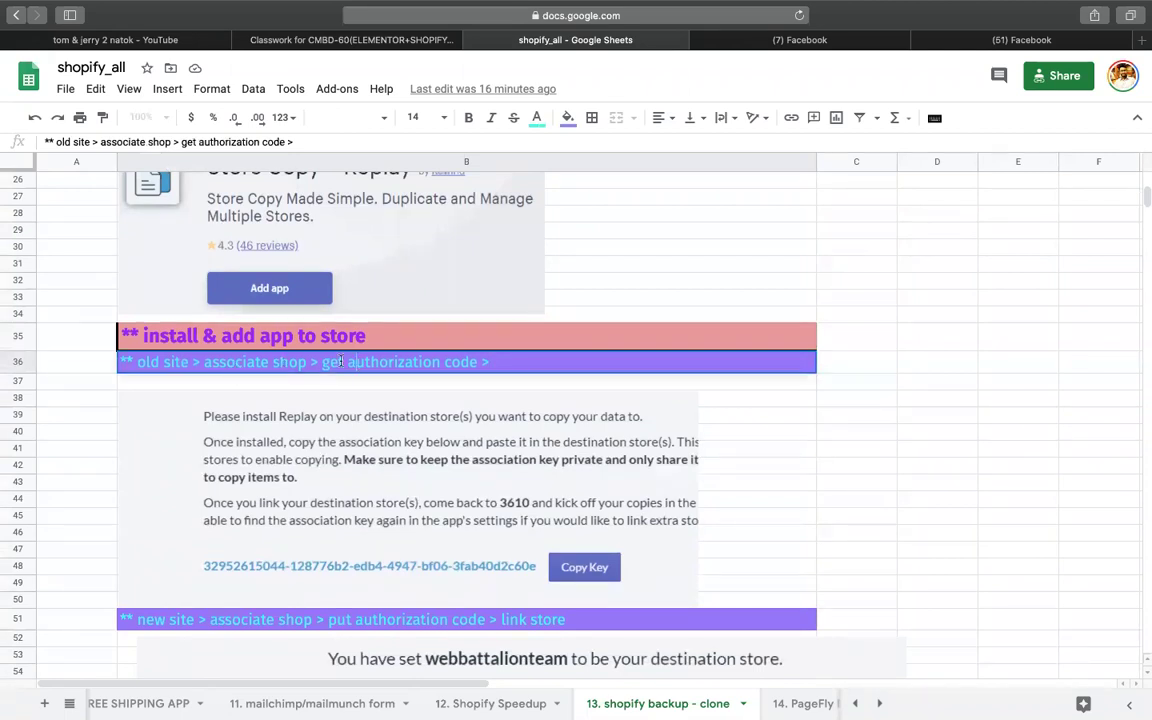
{"action": "left_click_drag", "start_coordinate": [323, 362], "coordinate": [559, 360]}
{"action": "left_click", "coordinate": [939, 414]}
{"action": "mouse_move", "coordinate": [1143, 372]}
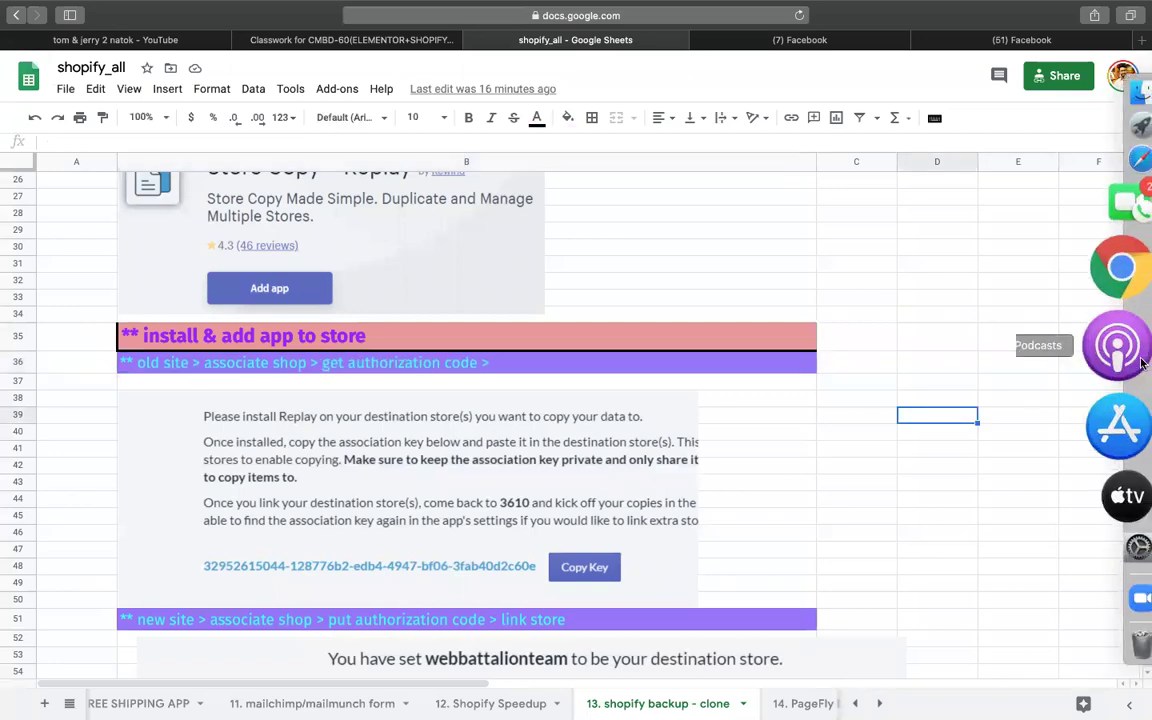
{"action": "left_click", "coordinate": [1133, 328]}
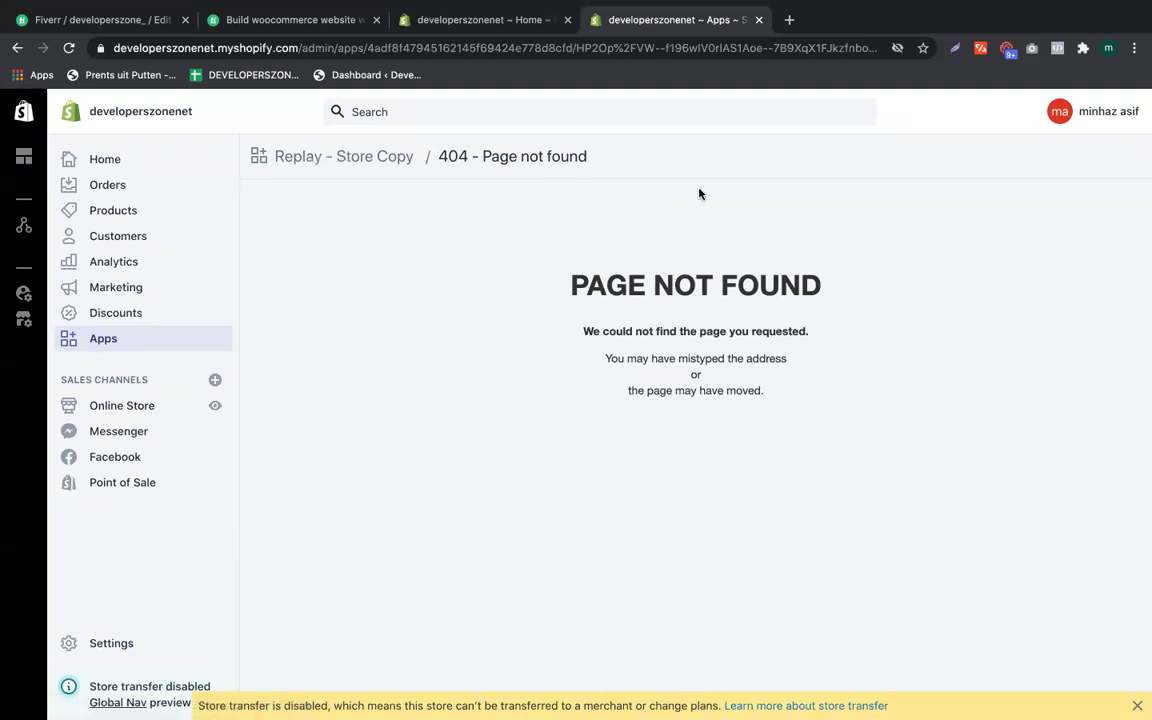
Step: Go back from the Replay 404 page, review the update request, and head to Apps
{"action": "mouse_move", "coordinate": [878, 8]}
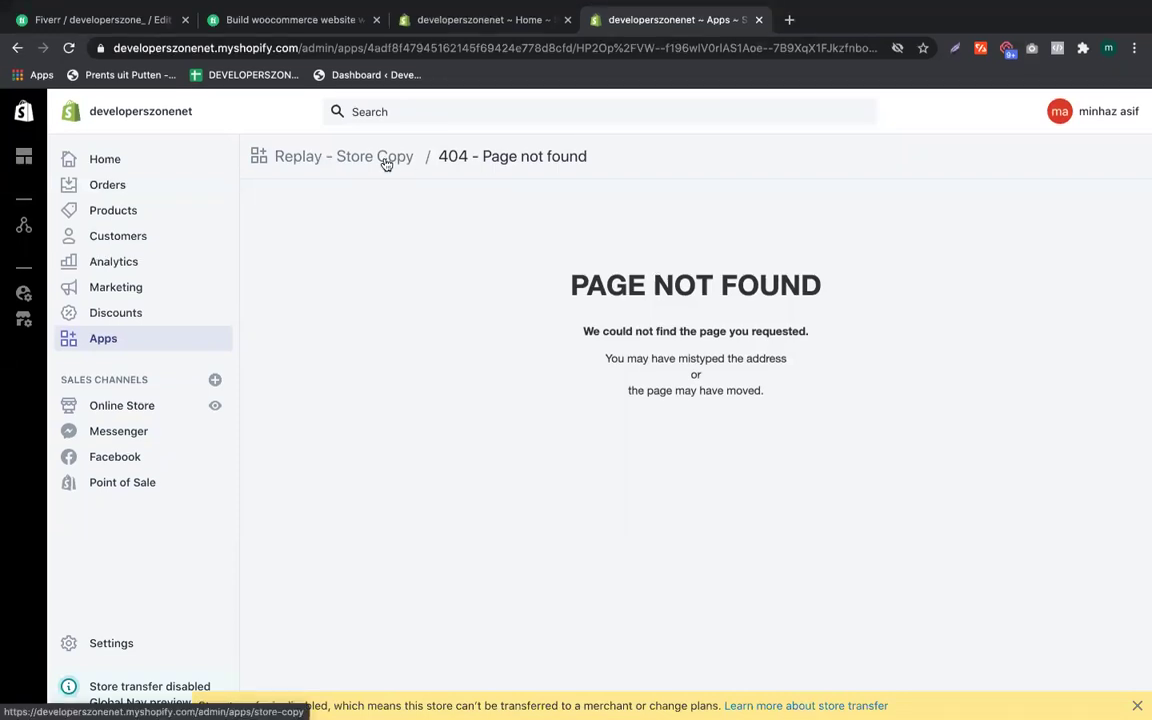
{"action": "left_click", "coordinate": [19, 49]}
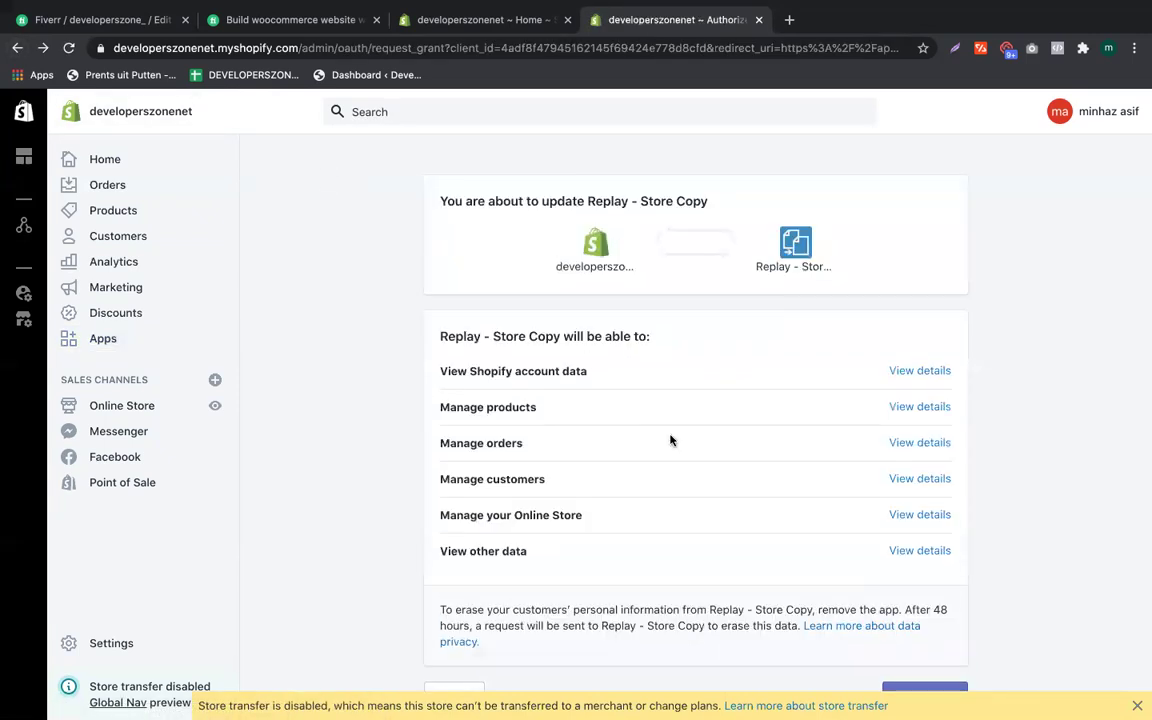
{"action": "scroll", "coordinate": [671, 440], "scroll_direction": "down", "scroll_amount": 2}
{"action": "scroll", "coordinate": [692, 533], "scroll_direction": "up", "scroll_amount": 2}
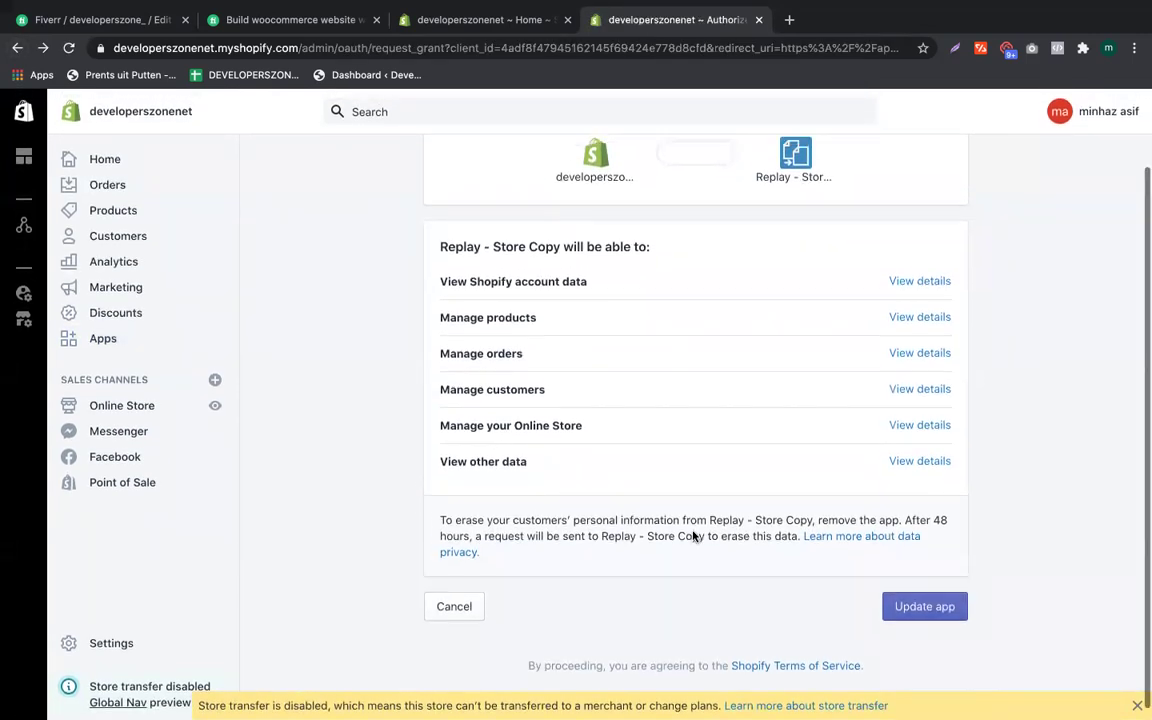
{"action": "left_click", "coordinate": [108, 339]}
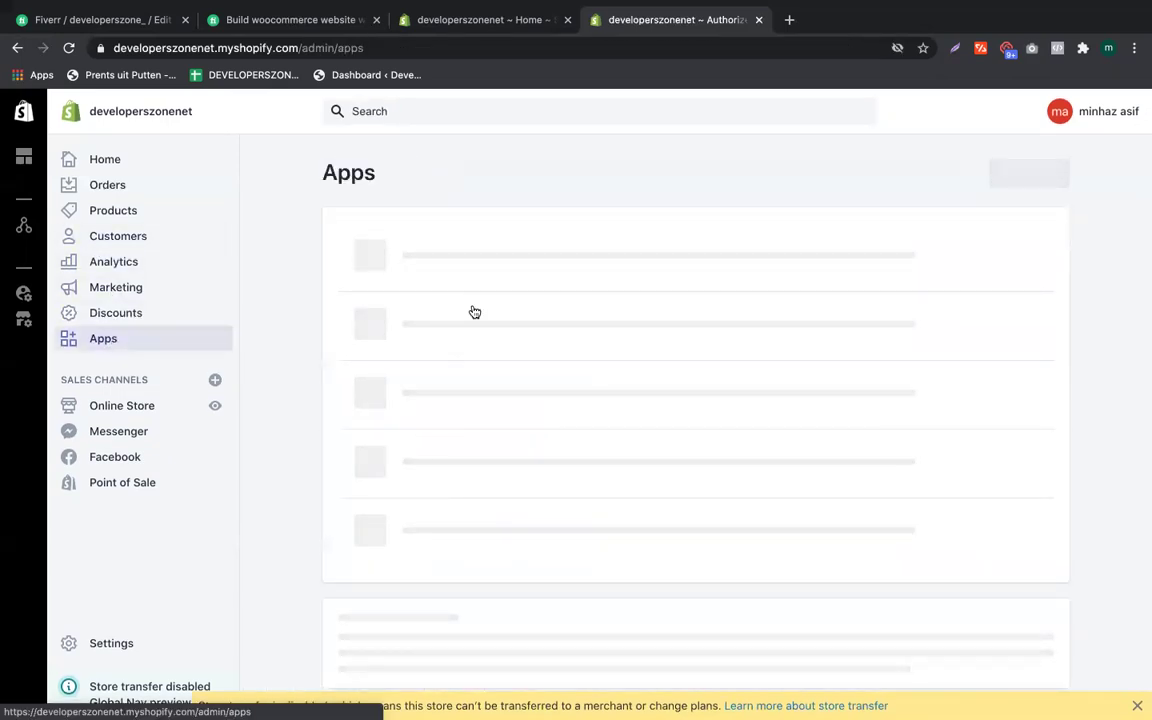
Step: Open Replay – Store Copy from the installed apps list, next to WinAds : Facebook Pixels
{"action": "scroll", "coordinate": [473, 311], "scroll_direction": "down", "scroll_amount": 1}
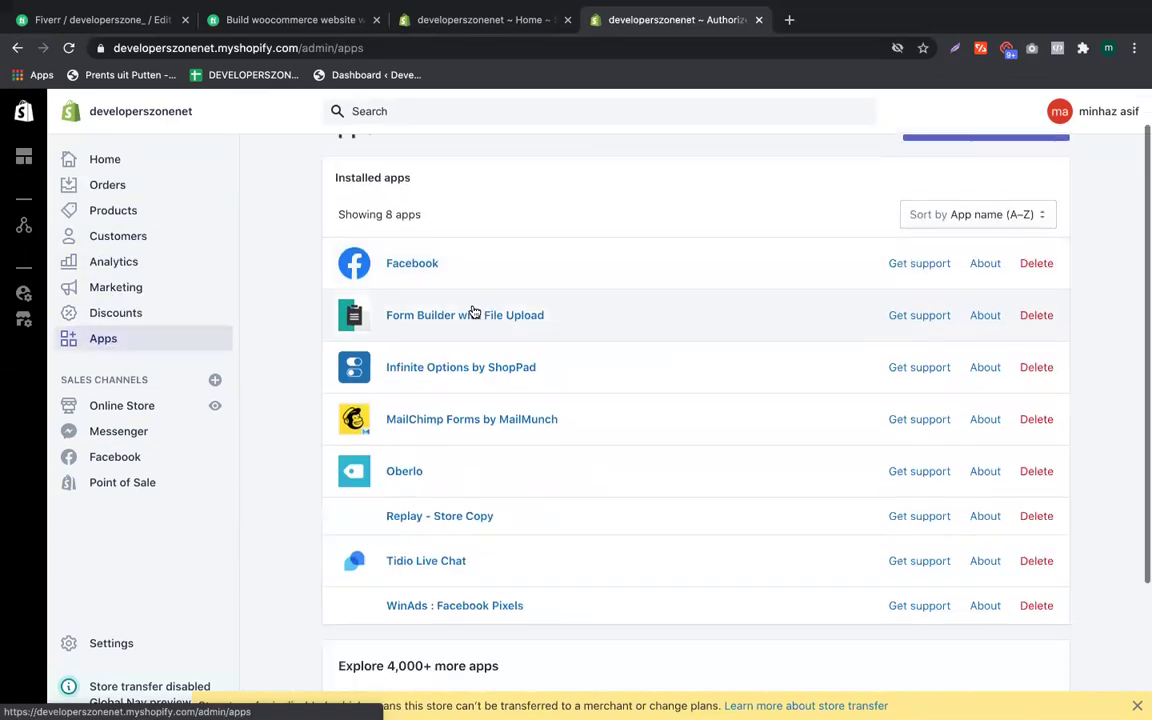
{"action": "left_click", "coordinate": [390, 512]}
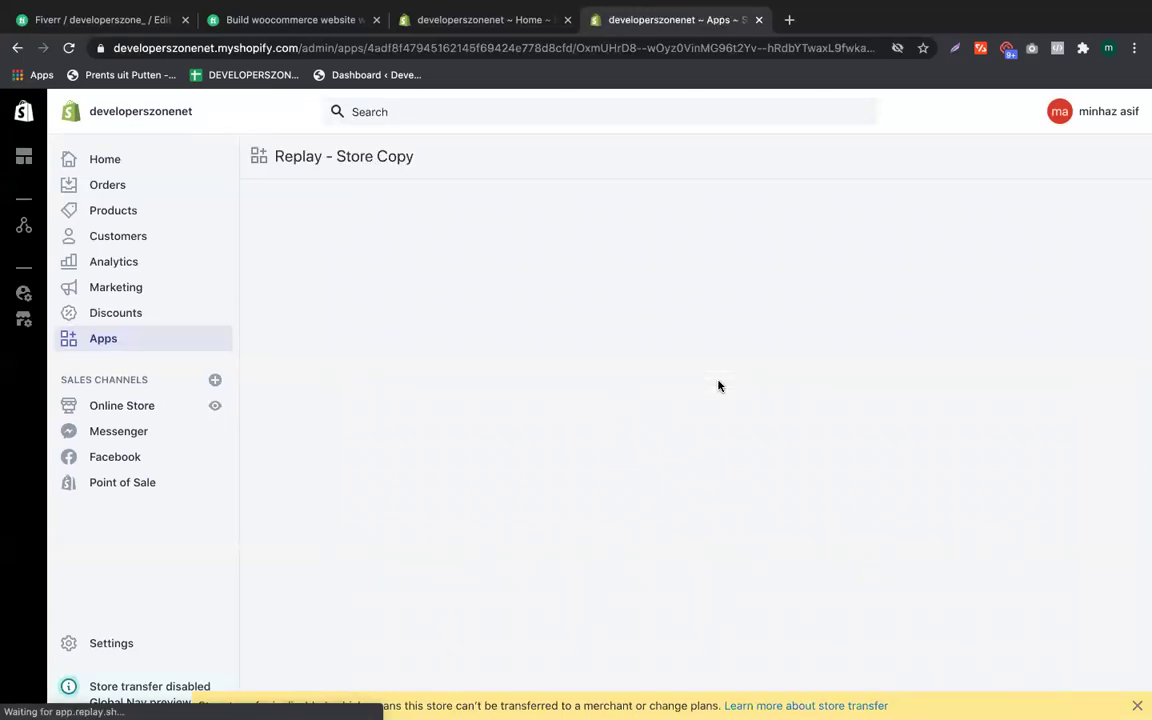
Step: Leave the Replay 404 page and return to the store's Apps page
{"action": "mouse_move", "coordinate": [1141, 330]}
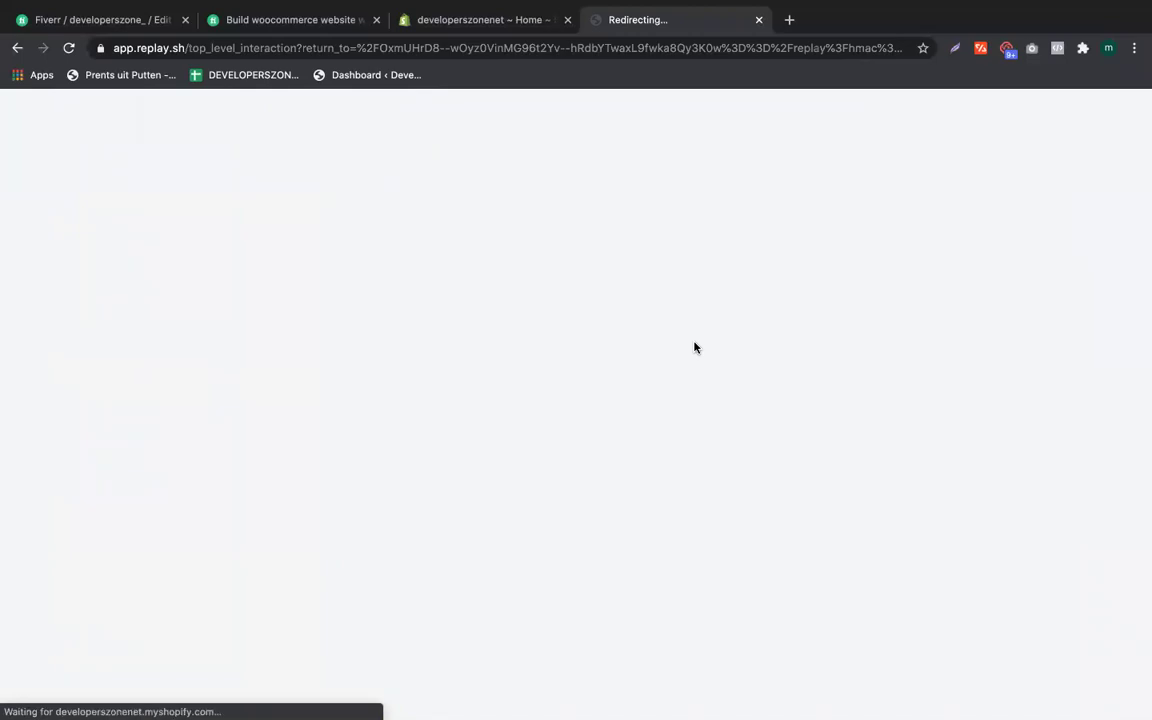
{"action": "mouse_move", "coordinate": [1142, 368]}
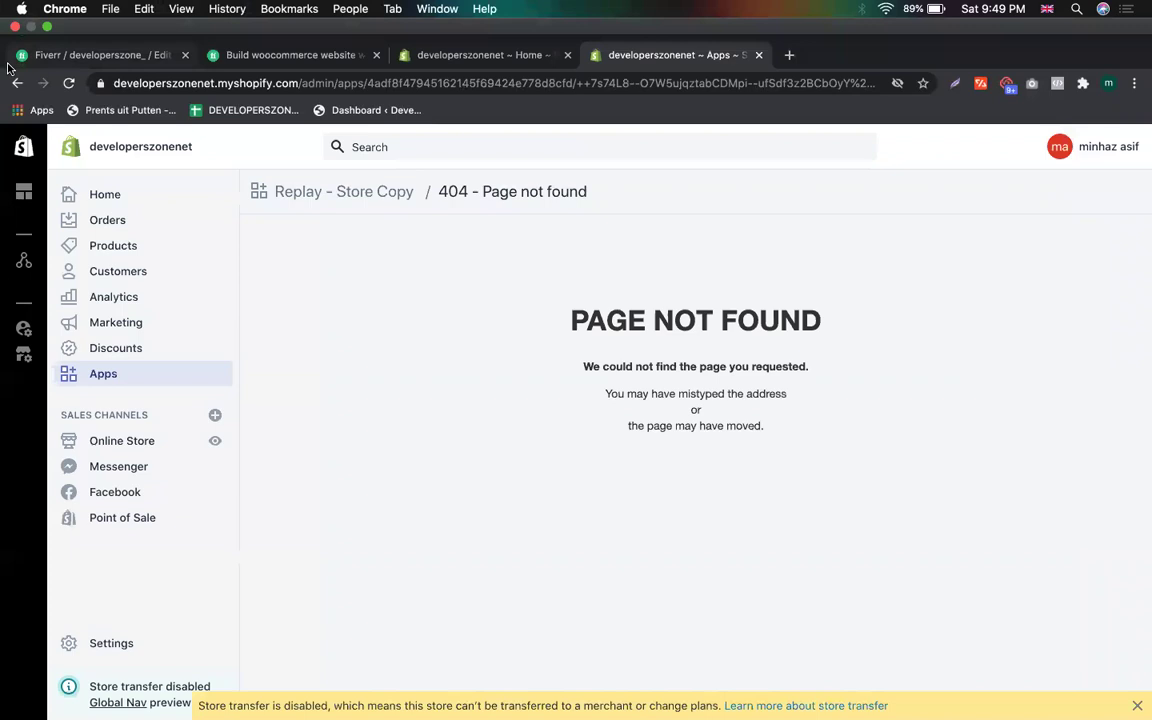
{"action": "left_click", "coordinate": [16, 85]}
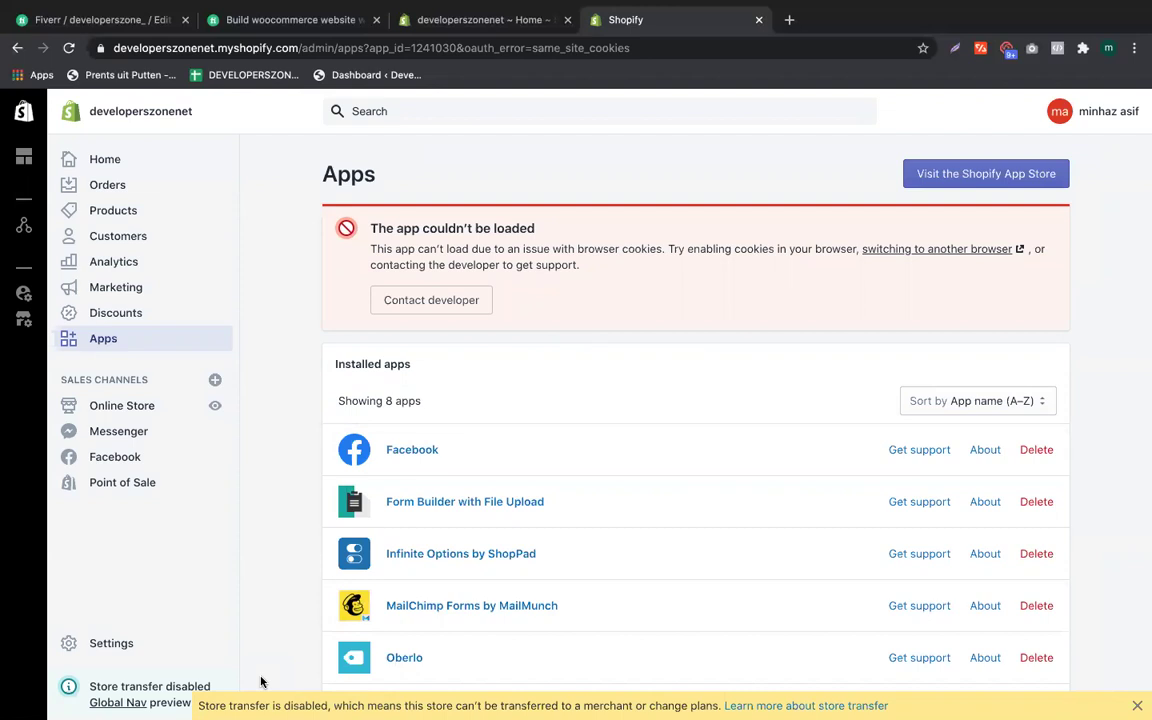
Step: Reopen Replay – Store Copy from the installed apps list and wait for it to redirect
{"action": "scroll", "coordinate": [335, 620], "scroll_direction": "down", "scroll_amount": 5}
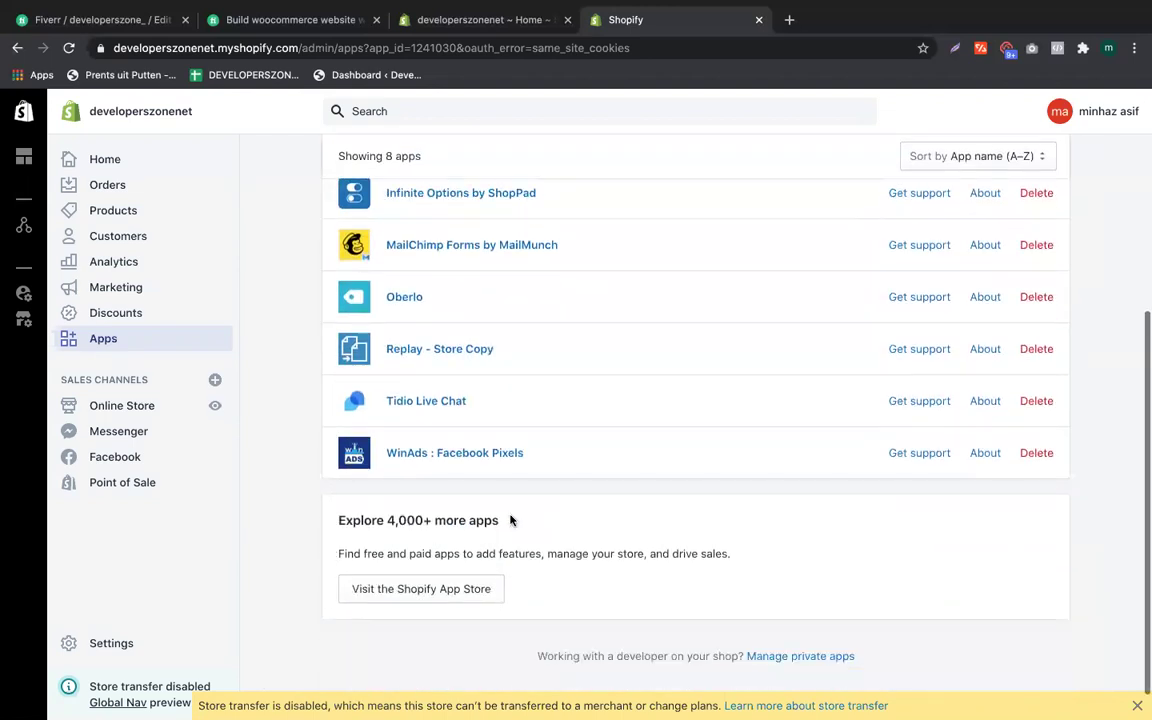
{"action": "left_click", "coordinate": [476, 350]}
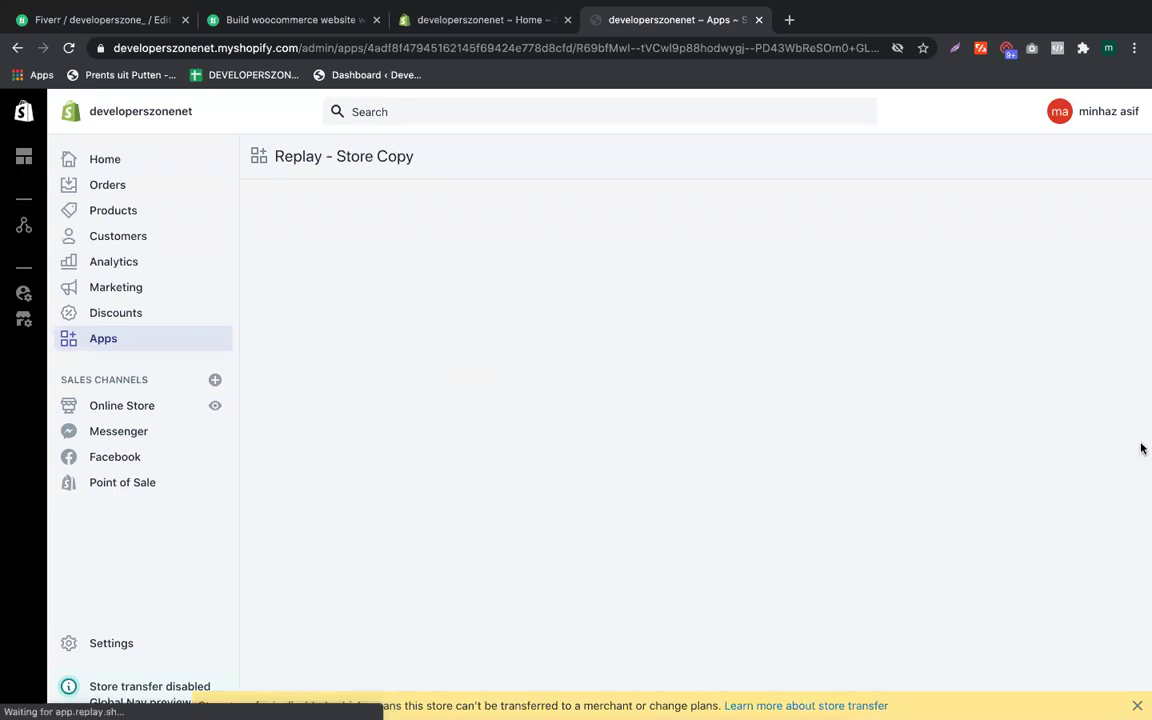
{"action": "mouse_move", "coordinate": [1120, 470]}
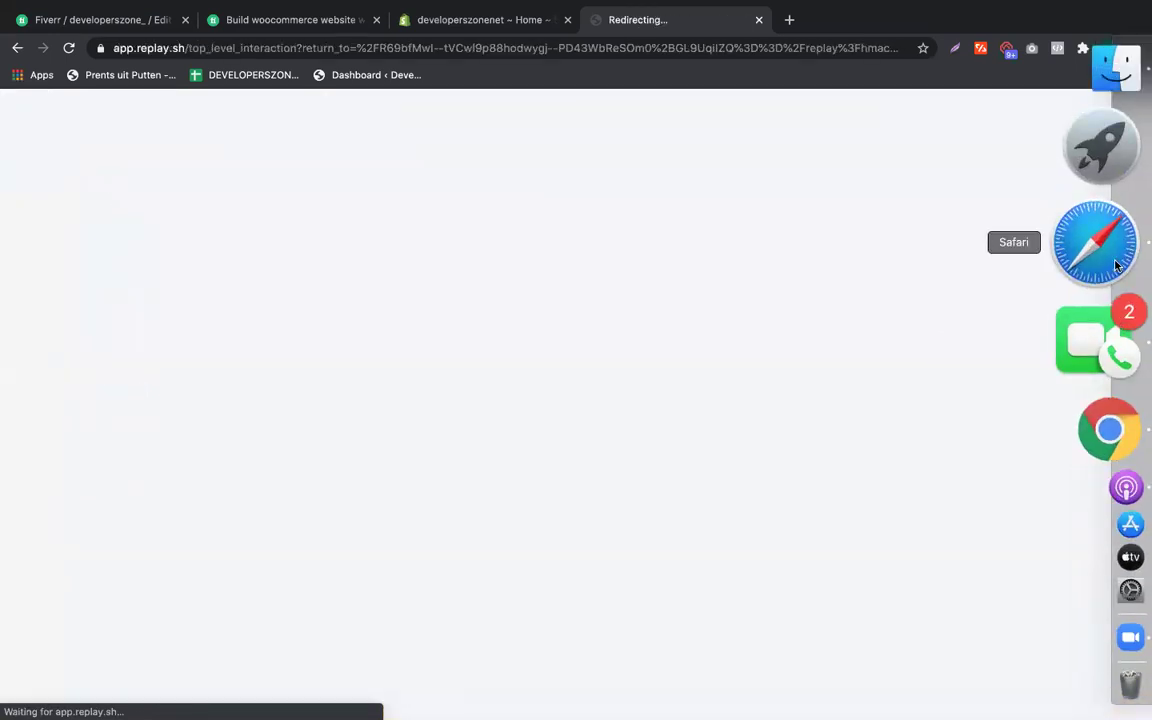
Step: In the shopify_all notes, select the Replay destination-store linking screenshot
{"action": "left_click", "coordinate": [1096, 243]}
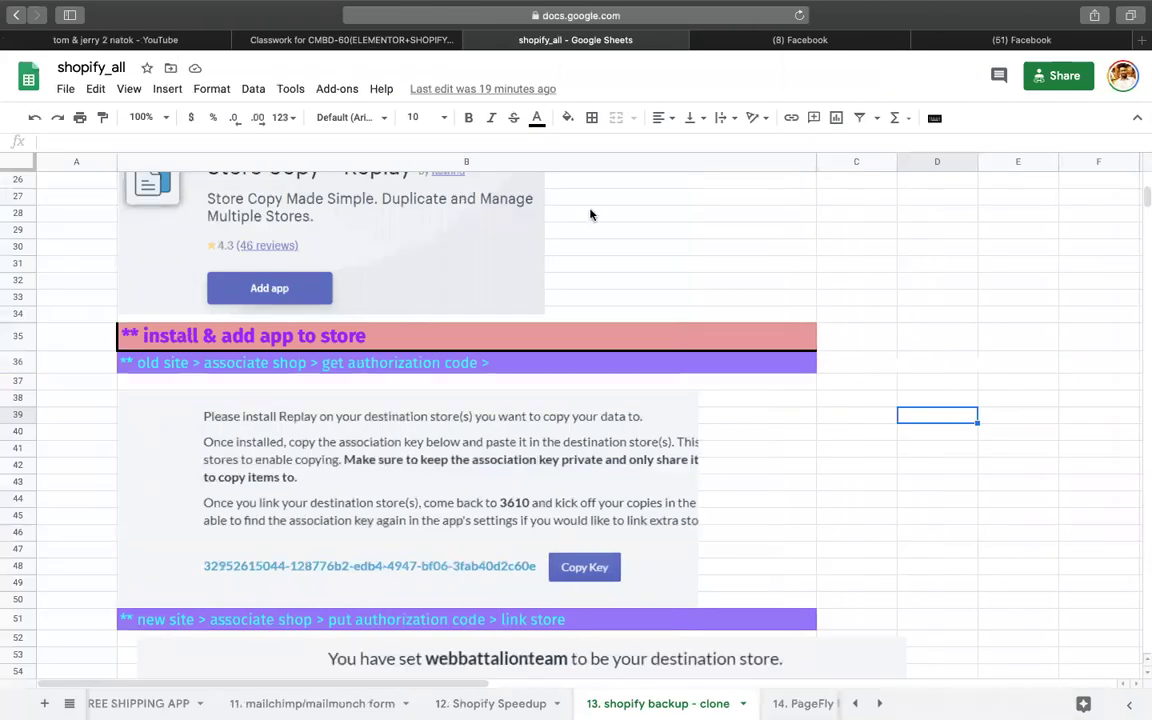
{"action": "scroll", "coordinate": [294, 315], "scroll_direction": "down", "scroll_amount": 10}
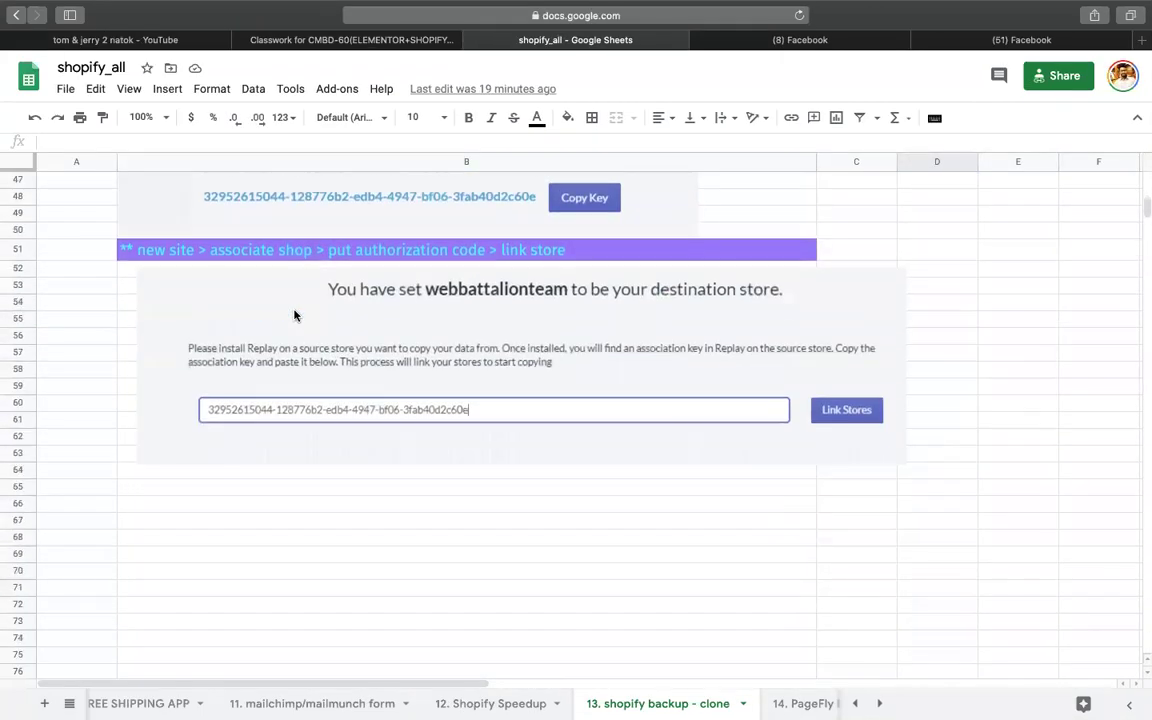
{"action": "scroll", "coordinate": [294, 315], "scroll_direction": "up", "scroll_amount": 5}
{"action": "scroll", "coordinate": [294, 315], "scroll_direction": "up", "scroll_amount": 1}
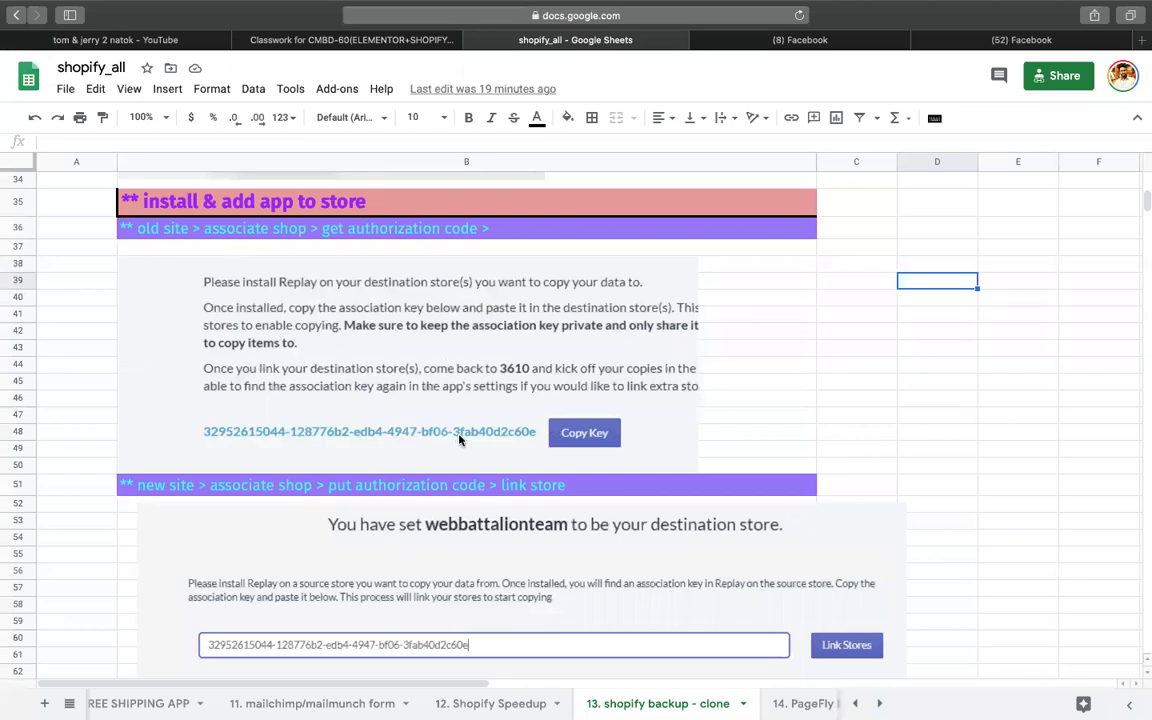
{"action": "scroll", "coordinate": [581, 437], "scroll_direction": "down", "scroll_amount": 2}
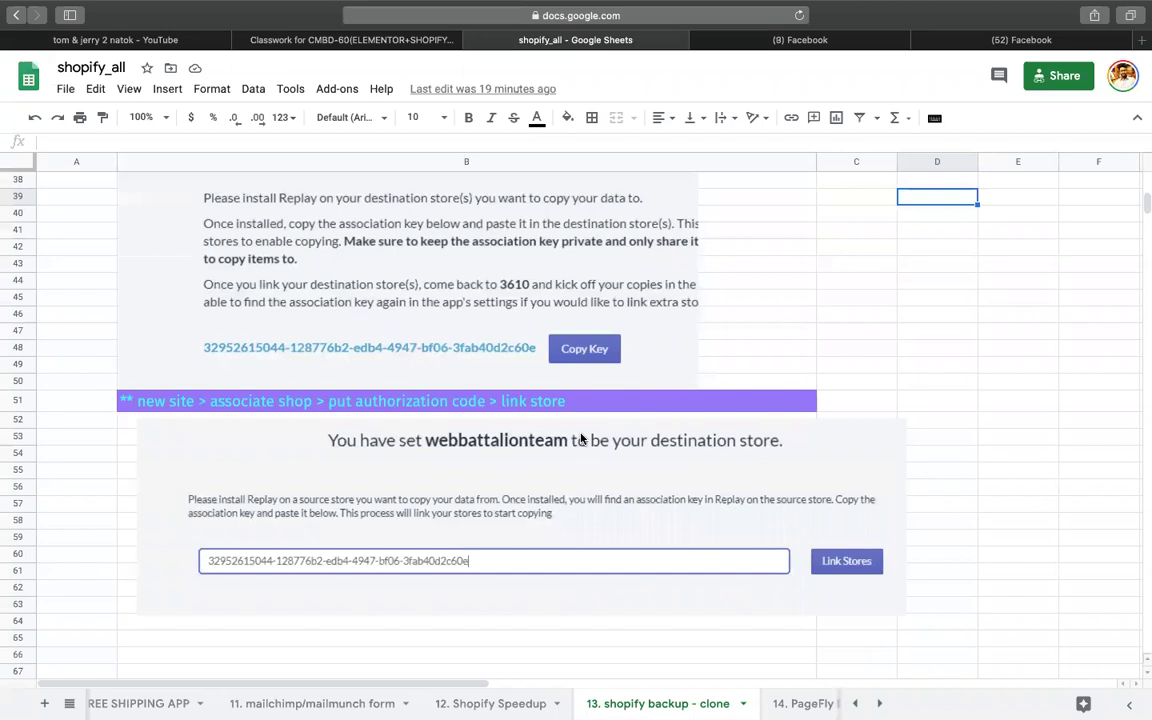
{"action": "left_click", "coordinate": [487, 450]}
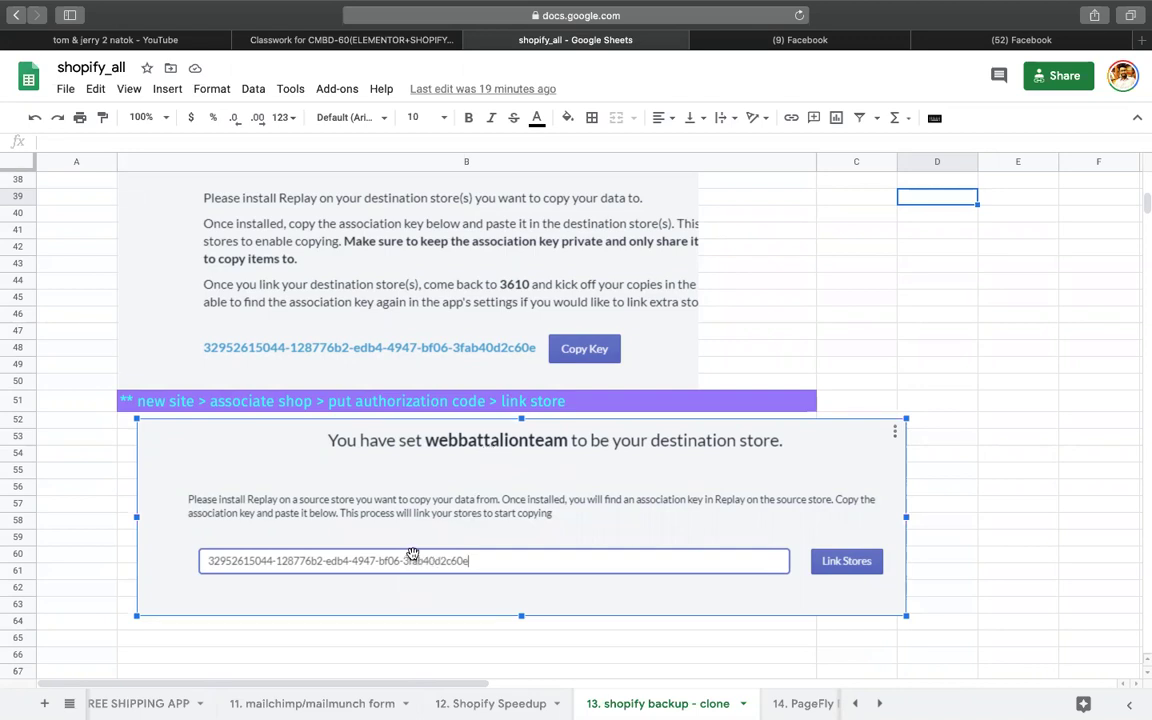
Step: Deselect the linking screenshot and select the empty cell D45
{"action": "scroll", "coordinate": [408, 460], "scroll_direction": "up", "scroll_amount": 3}
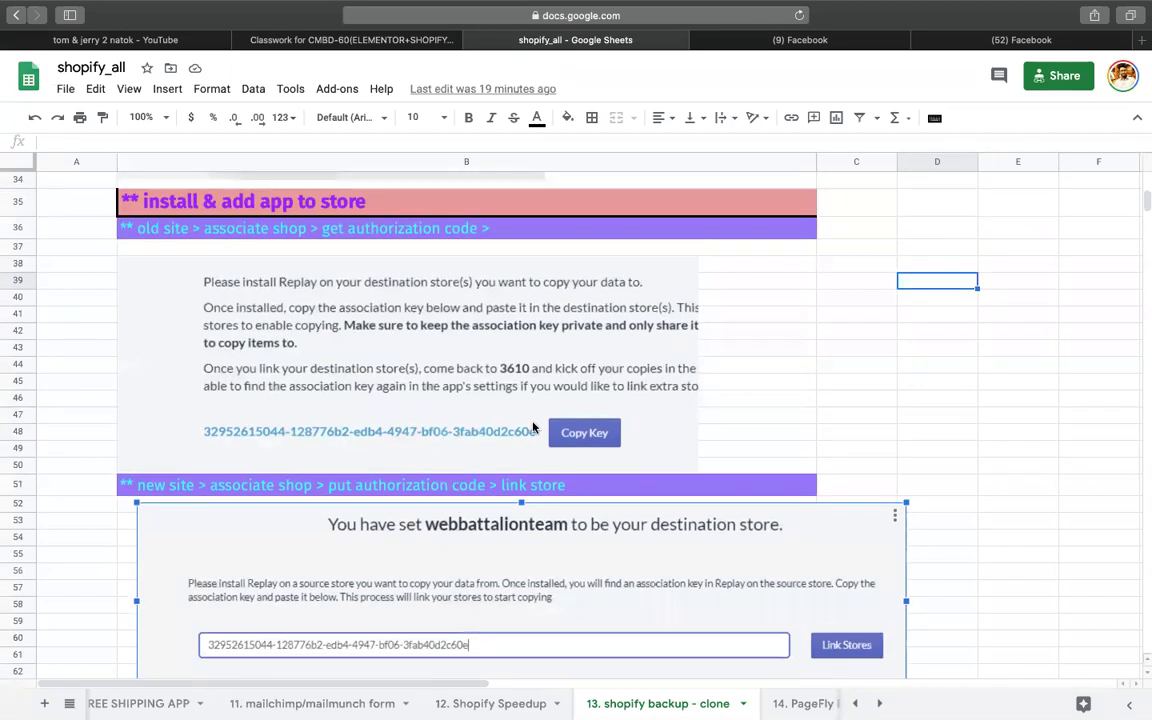
{"action": "scroll", "coordinate": [442, 581], "scroll_direction": "down", "scroll_amount": 1}
{"action": "scroll", "coordinate": [442, 586], "scroll_direction": "down", "scroll_amount": 1}
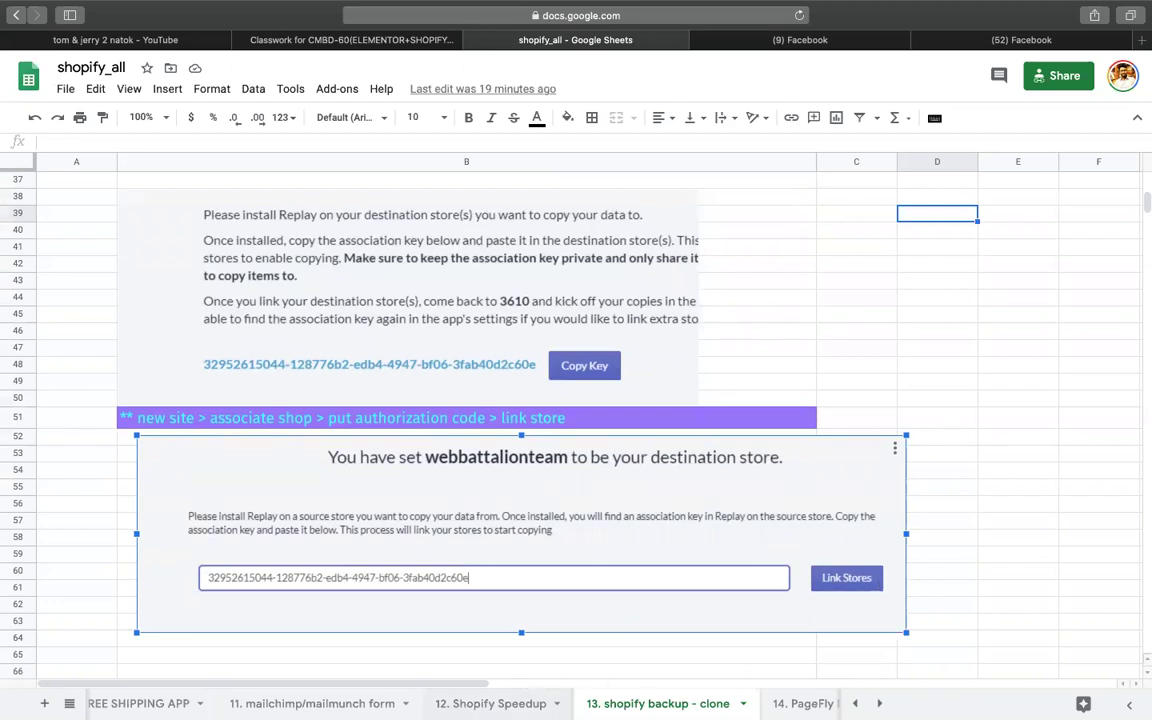
{"action": "left_click", "coordinate": [829, 336]}
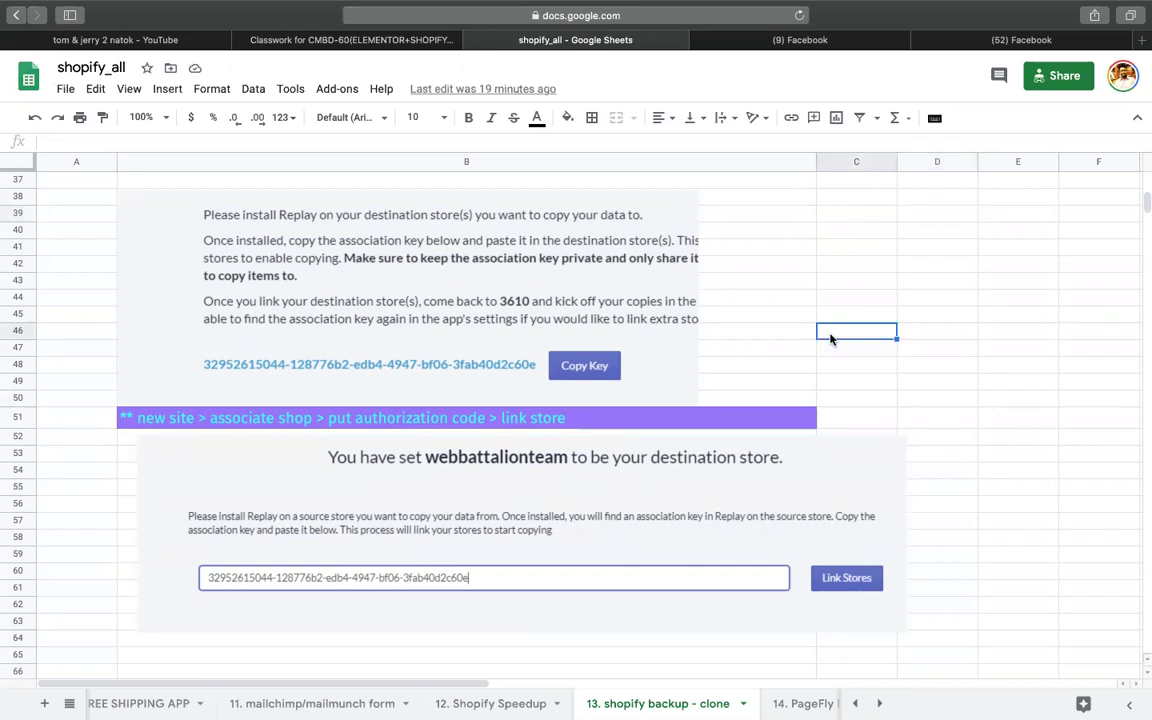
{"action": "scroll", "coordinate": [830, 340], "scroll_direction": "up", "scroll_amount": 1}
{"action": "left_click", "coordinate": [960, 336]}
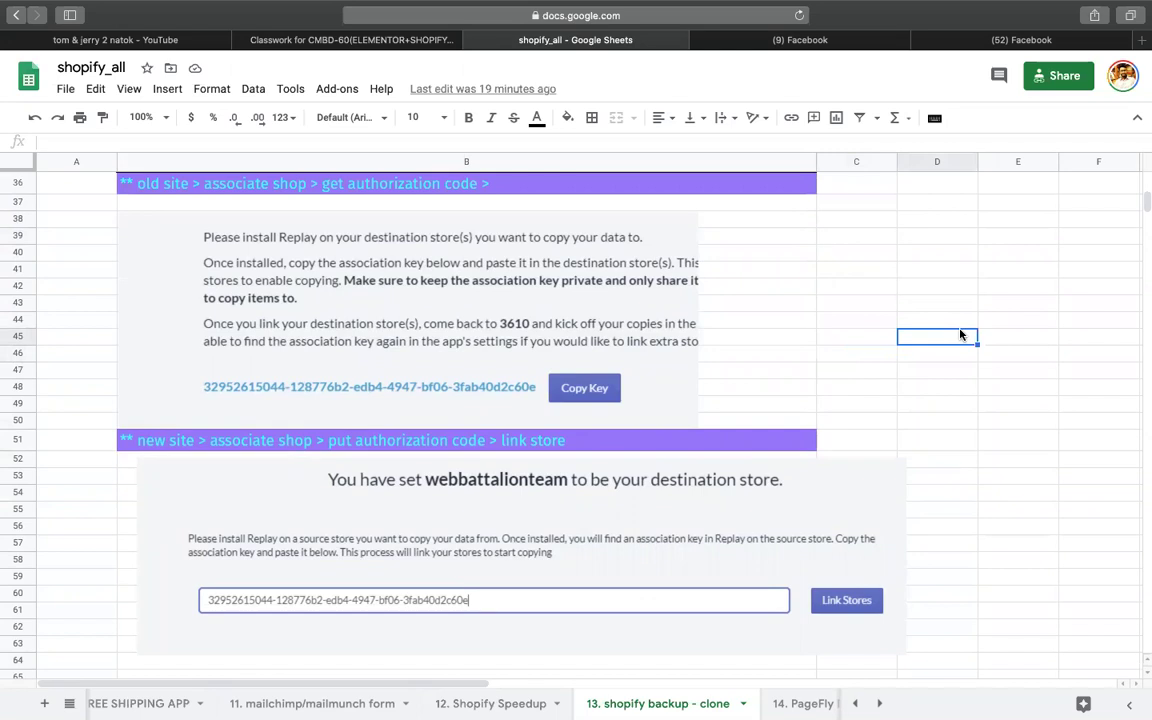
{"action": "scroll", "coordinate": [960, 335], "scroll_direction": "up", "scroll_amount": 15}
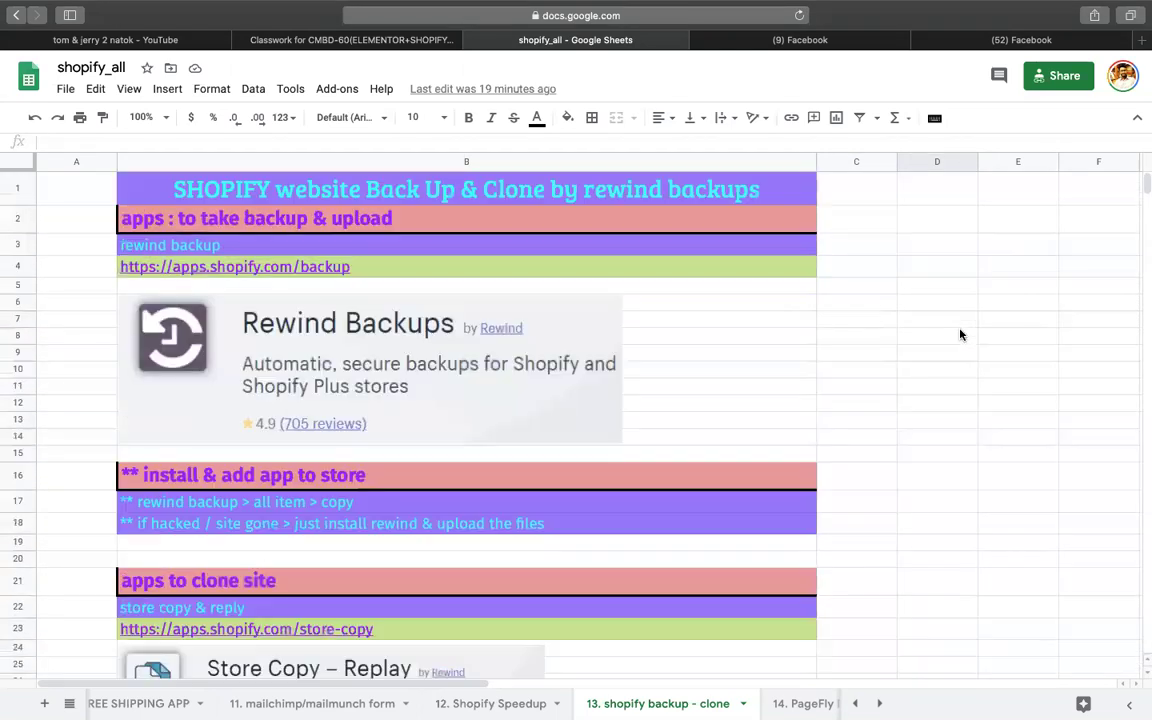
{"action": "scroll", "coordinate": [960, 335], "scroll_direction": "down", "scroll_amount": 2}
{"action": "scroll", "coordinate": [960, 335], "scroll_direction": "down", "scroll_amount": 5}
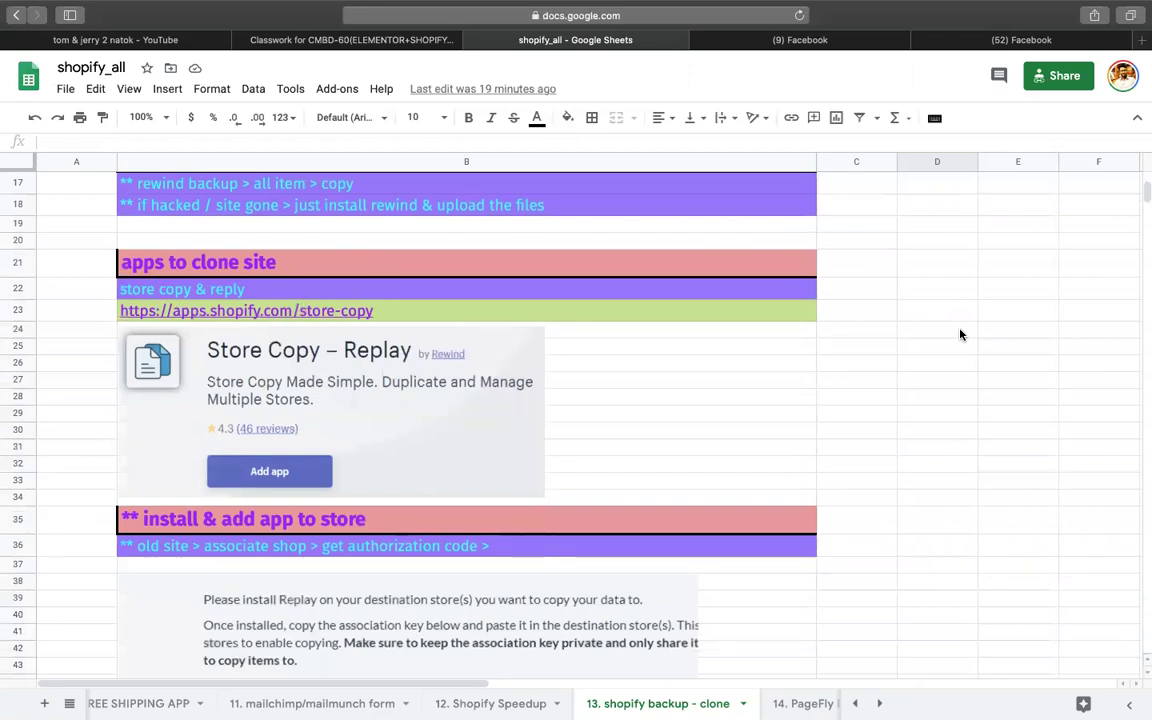
{"action": "right_click", "coordinate": [960, 335]}
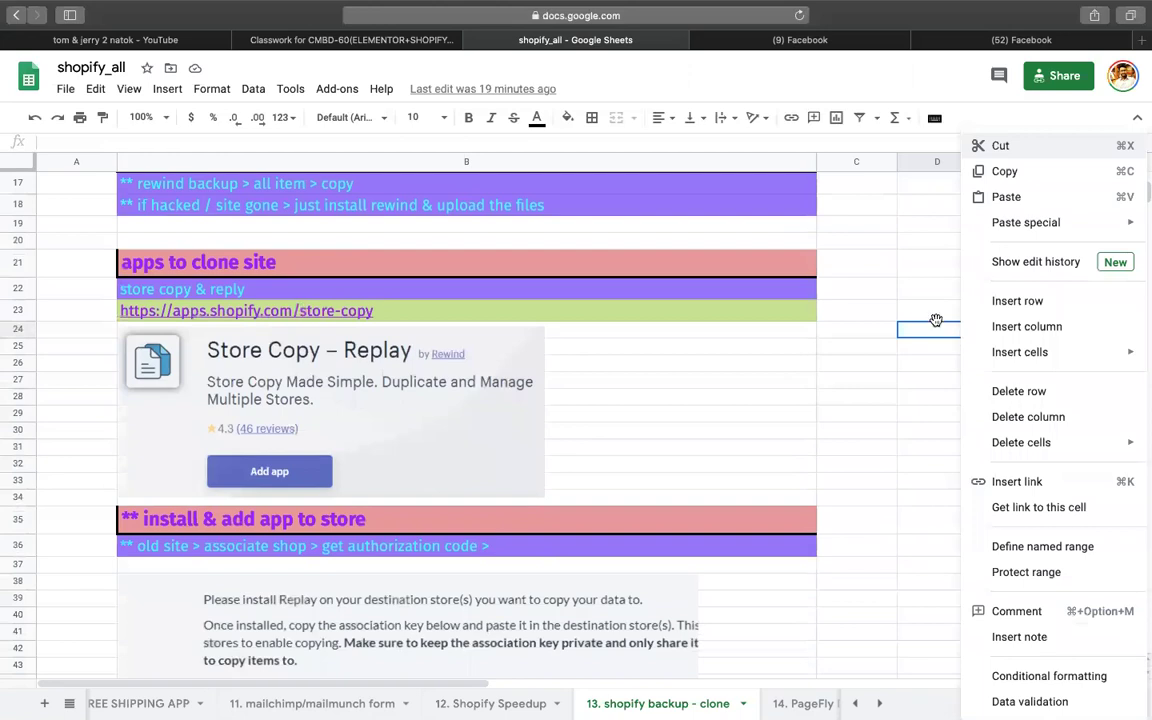
{"action": "left_click", "coordinate": [885, 312]}
{"action": "scroll", "coordinate": [888, 341], "scroll_direction": "up", "scroll_amount": 5}
{"action": "scroll", "coordinate": [888, 341], "scroll_direction": "right", "scroll_amount": 1}
{"action": "scroll", "coordinate": [888, 341], "scroll_direction": "up", "scroll_amount": 2}
{"action": "scroll", "coordinate": [888, 341], "scroll_direction": "left", "scroll_amount": 1}
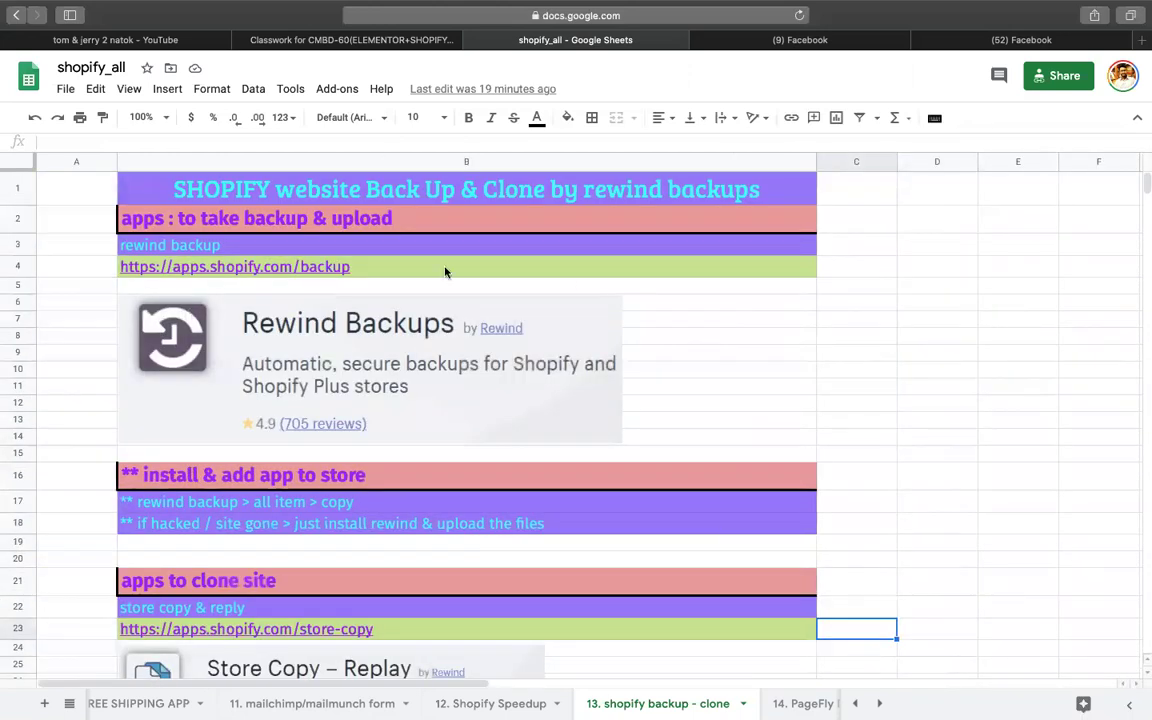
{"action": "left_click", "coordinate": [327, 290]}
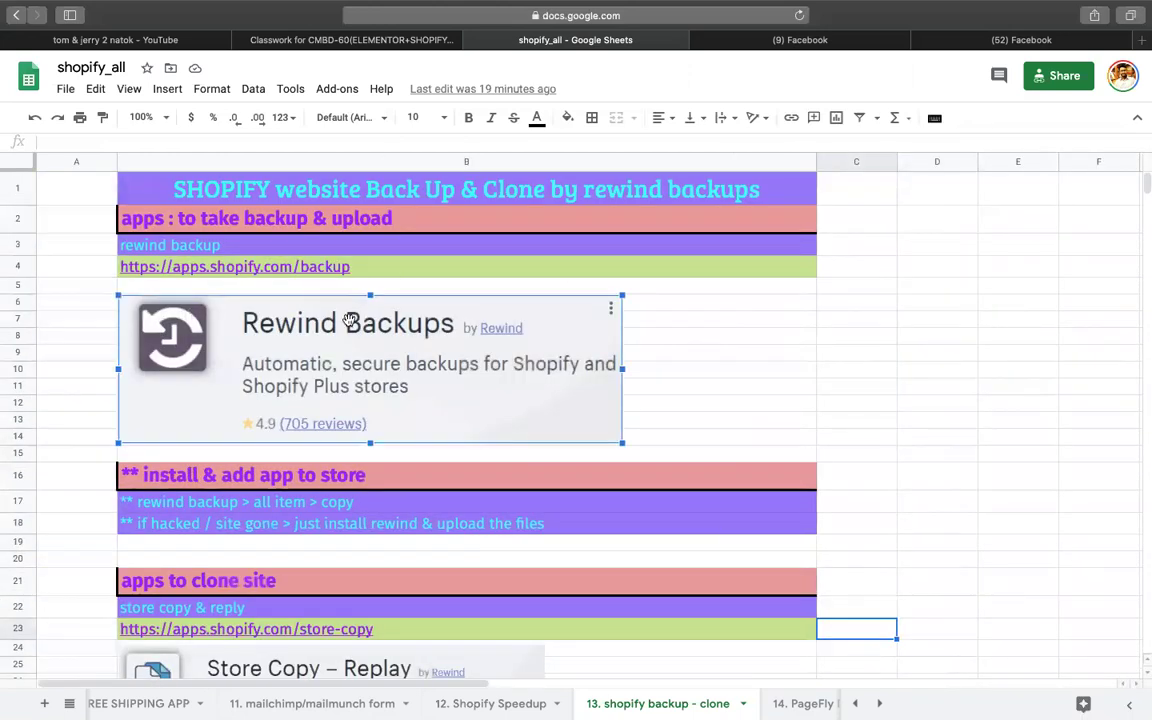
{"action": "left_click", "coordinate": [81, 271]}
{"action": "scroll", "coordinate": [77, 305], "scroll_direction": "down", "scroll_amount": 3}
{"action": "left_click", "coordinate": [193, 352]}
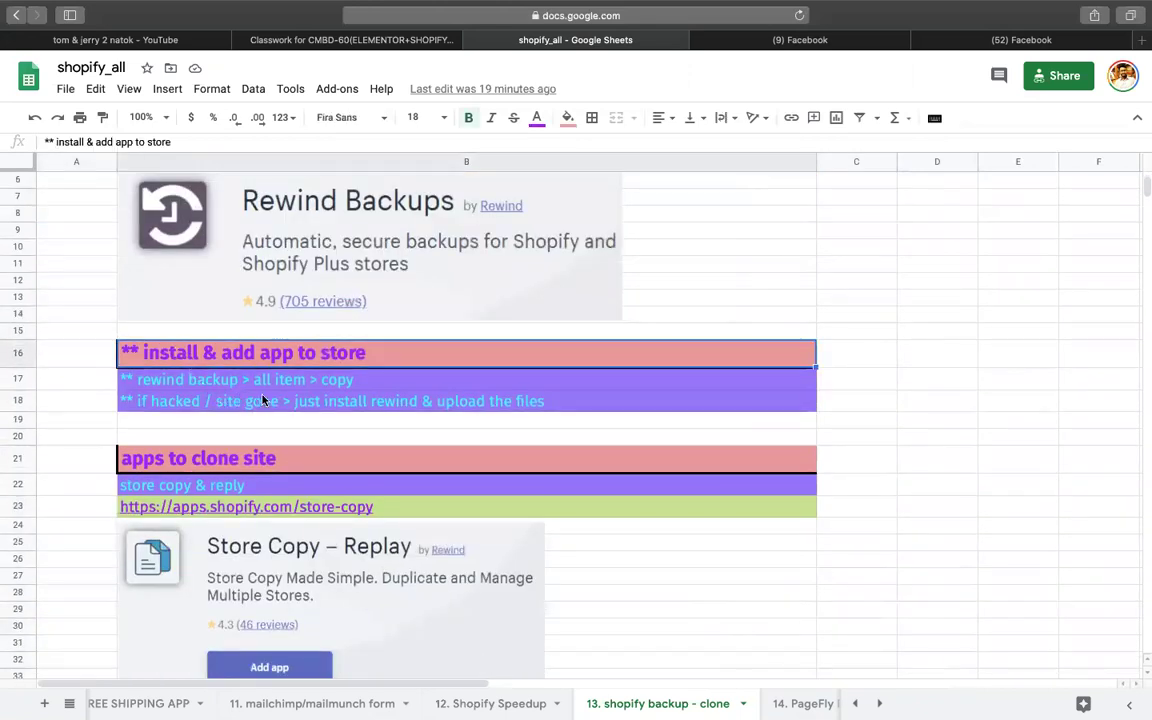
{"action": "left_click", "coordinate": [304, 381]}
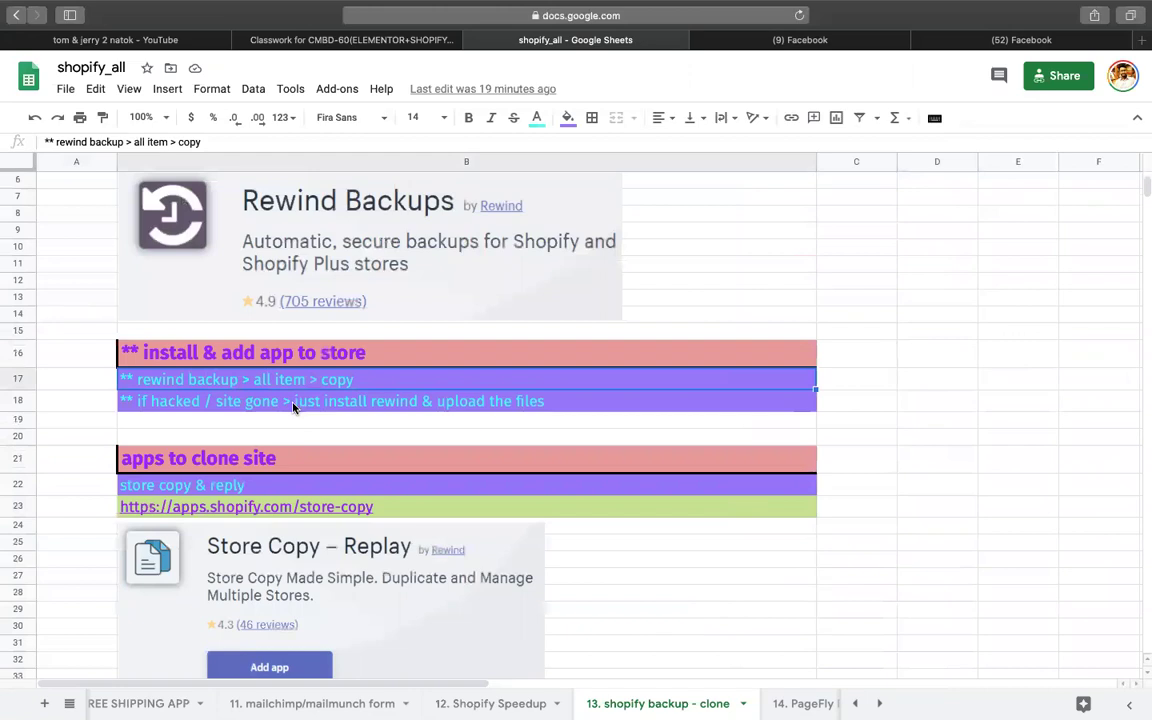
{"action": "left_click", "coordinate": [294, 404]}
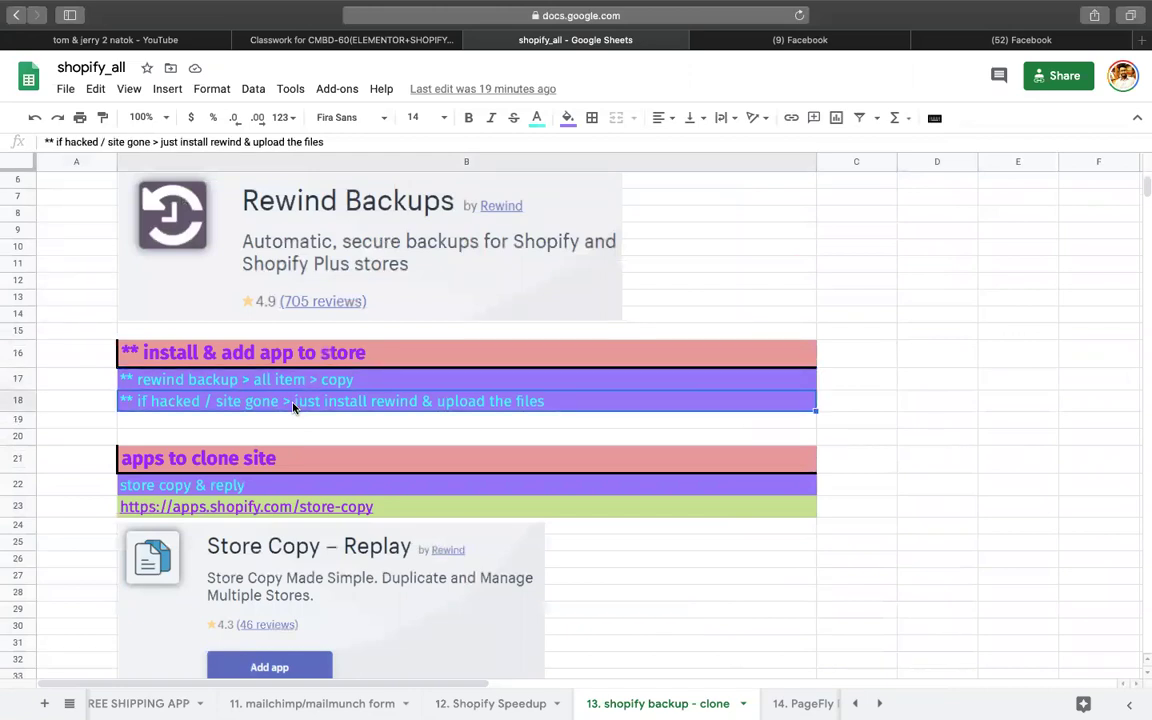
{"action": "scroll", "coordinate": [460, 404], "scroll_direction": "down", "scroll_amount": 5}
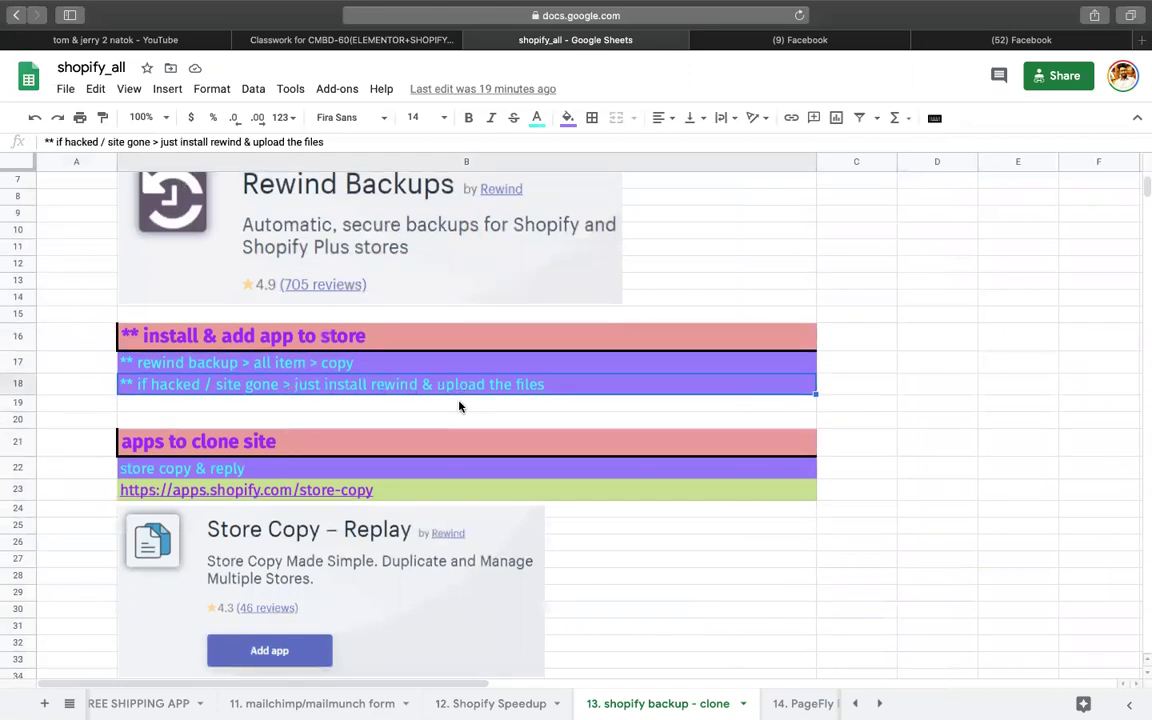
{"action": "scroll", "coordinate": [421, 428], "scroll_direction": "down", "scroll_amount": 7}
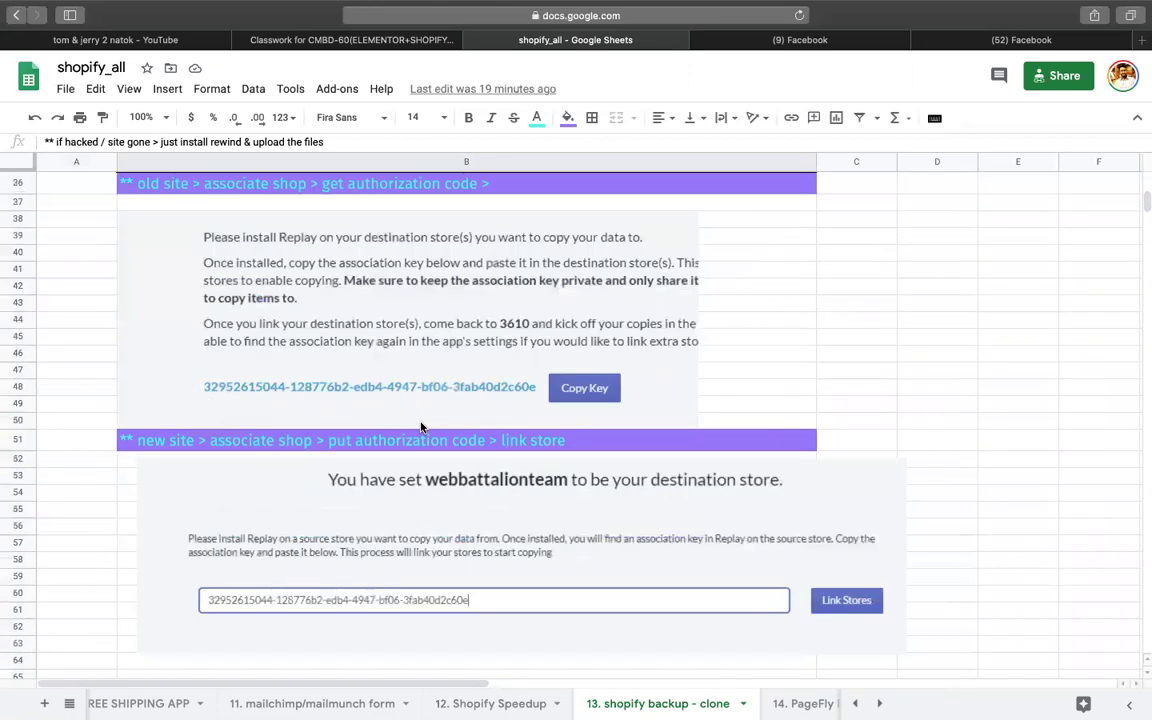
{"action": "scroll", "coordinate": [307, 519], "scroll_direction": "down", "scroll_amount": 1}
{"action": "scroll", "coordinate": [307, 519], "scroll_direction": "up", "scroll_amount": 9}
{"action": "scroll", "coordinate": [307, 519], "scroll_direction": "up", "scroll_amount": 1}
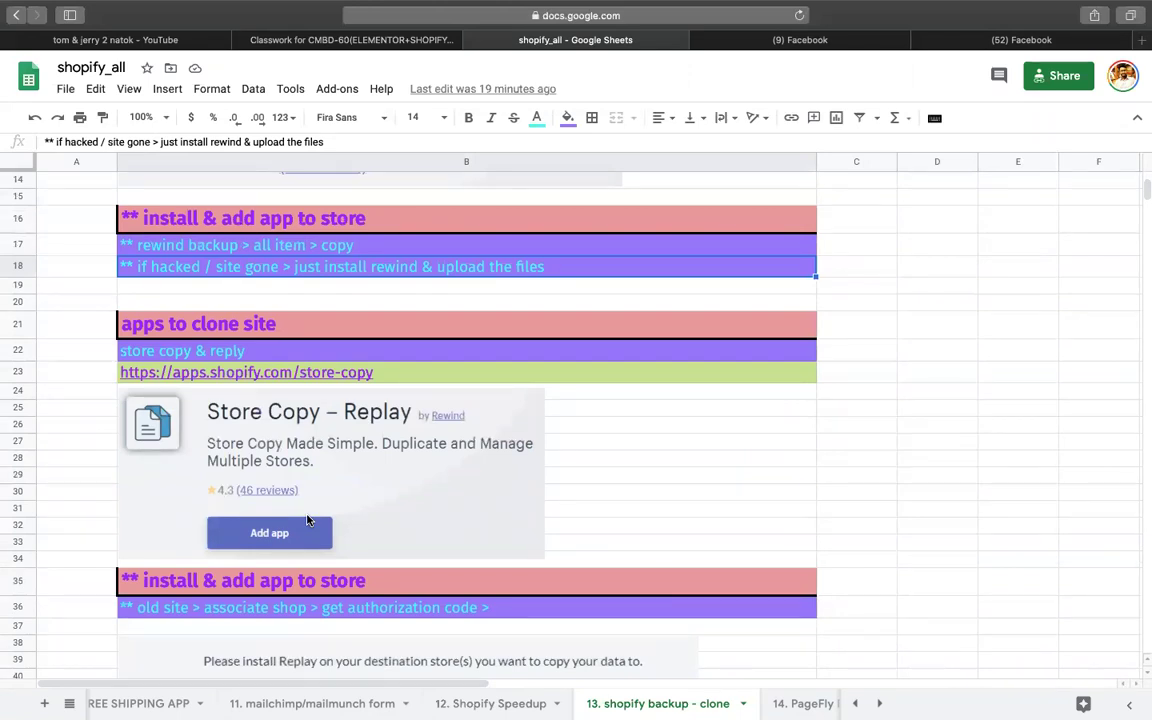
{"action": "scroll", "coordinate": [307, 519], "scroll_direction": "down", "scroll_amount": 6}
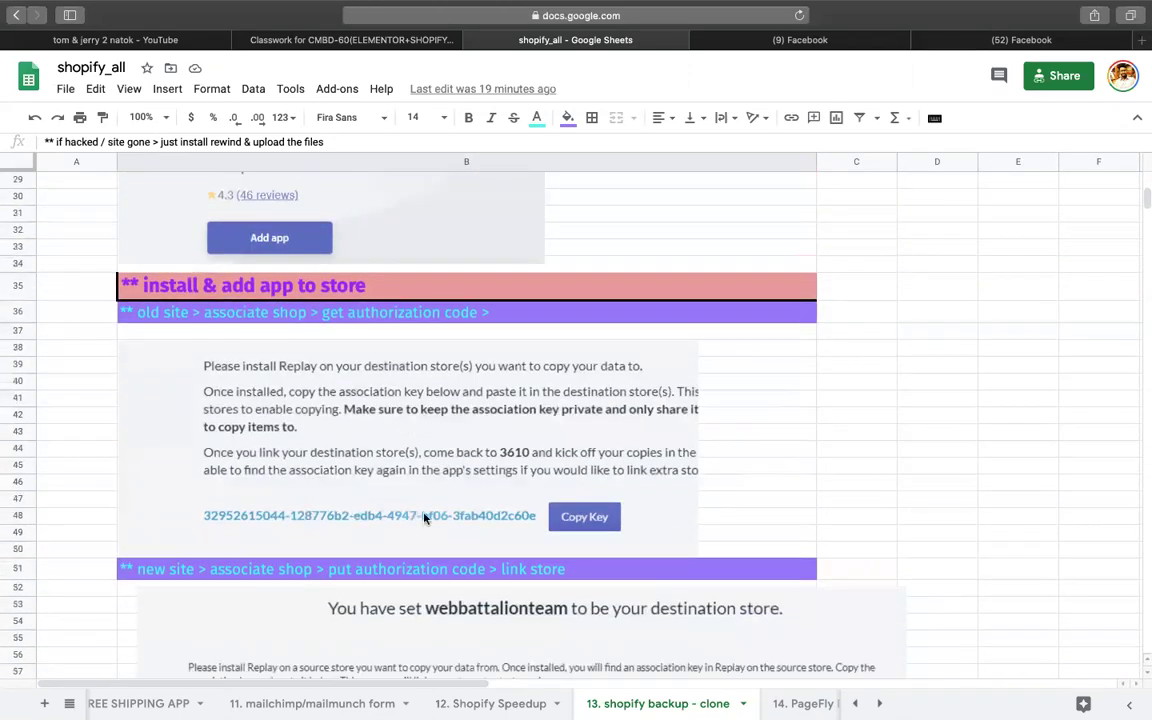